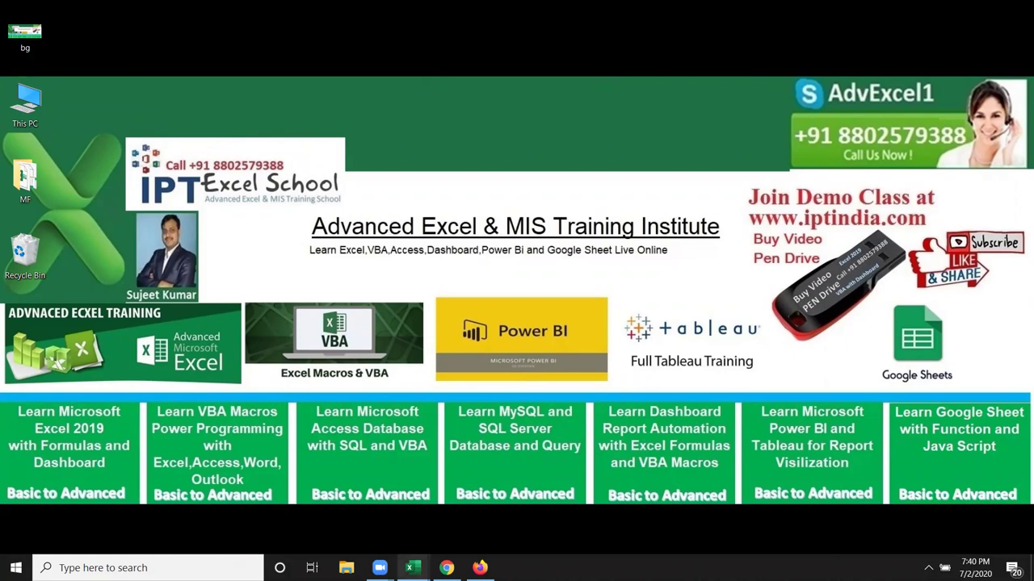
- Switch from the desktop to the blank Book3 workbook in Excel
click(382, 529)
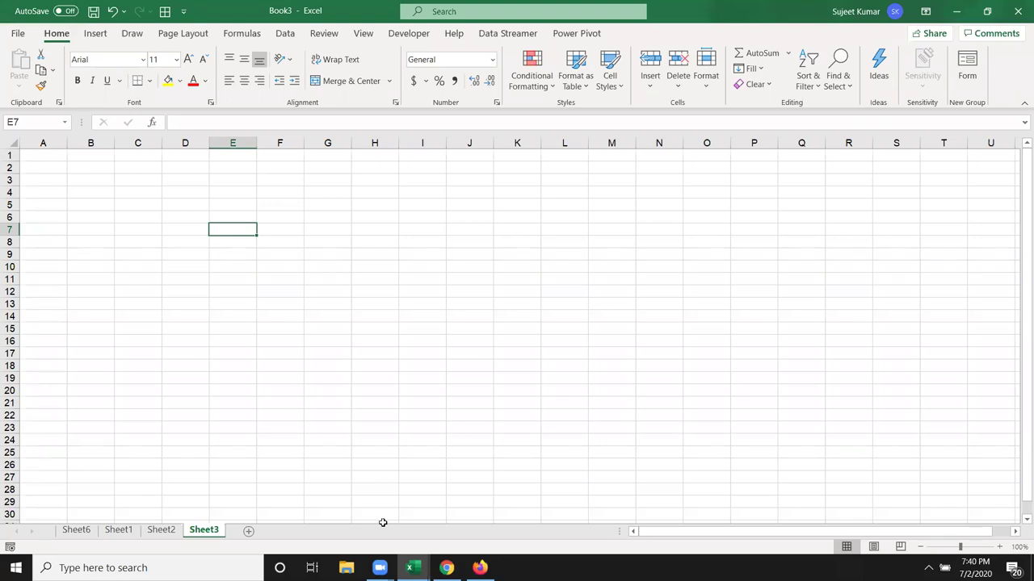
- Enter 2563 in cell C5 and check the entry
click(375, 304)
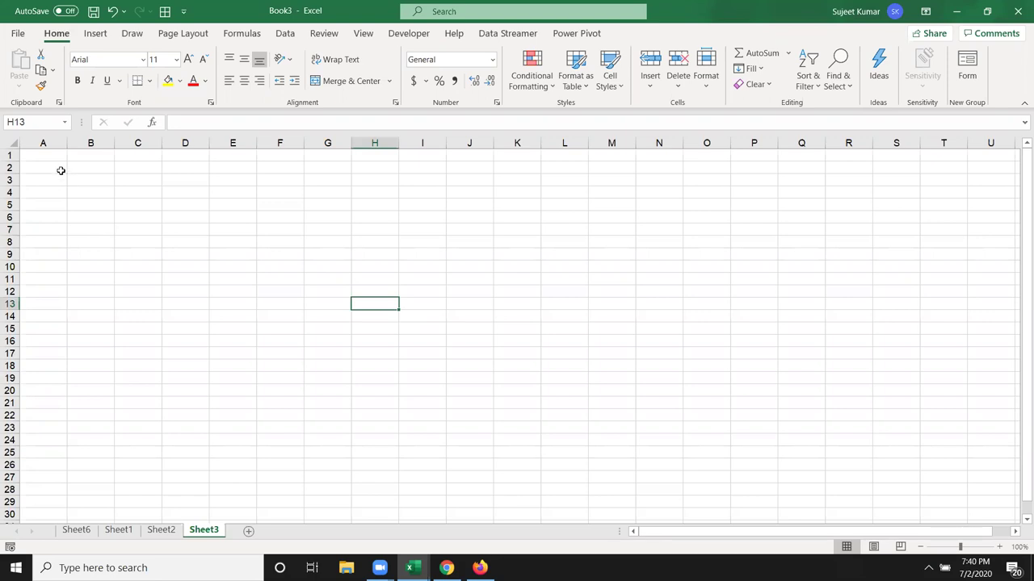
click(143, 212)
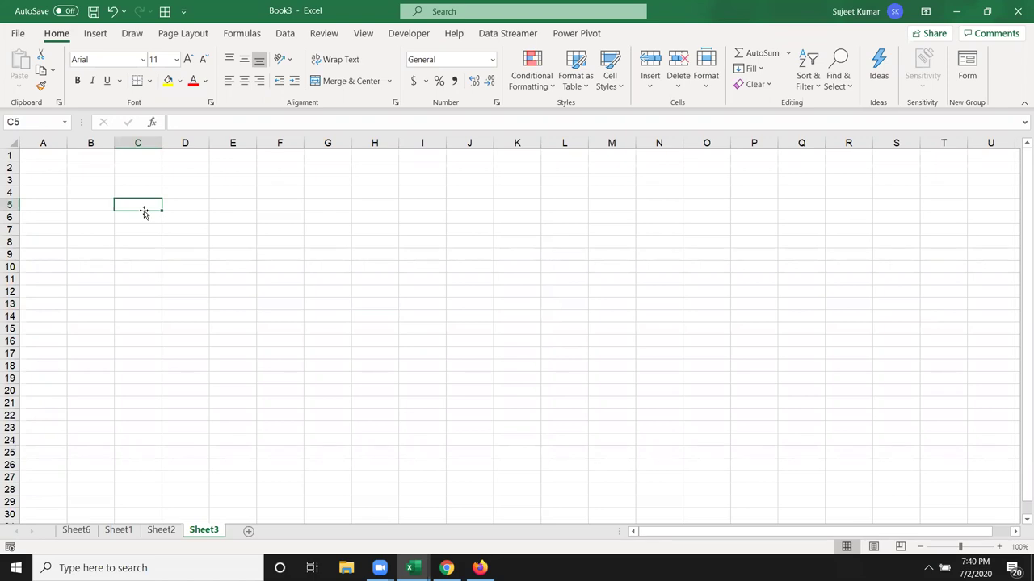
text(256)
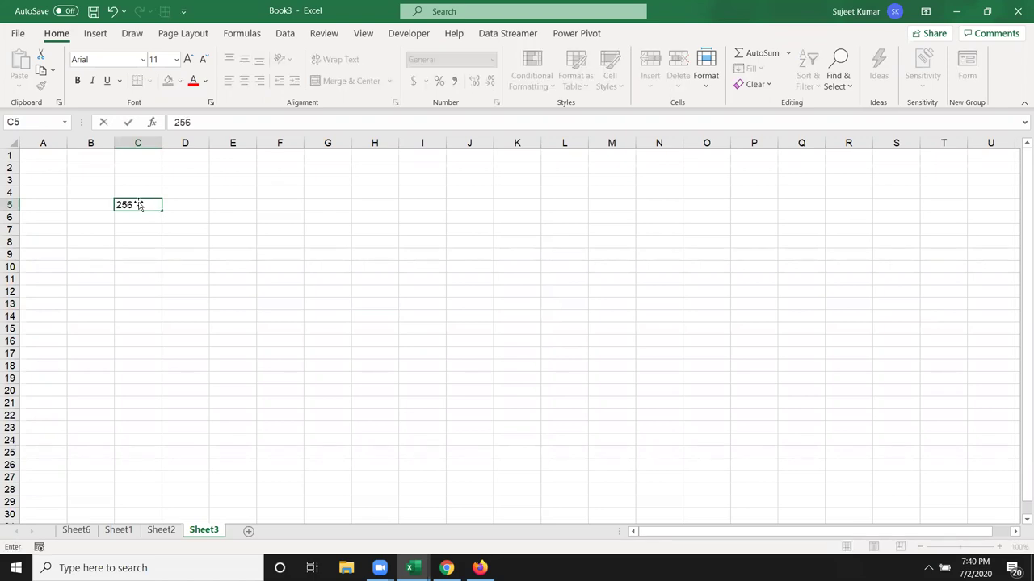
text(3)
key(ctrl+Return)
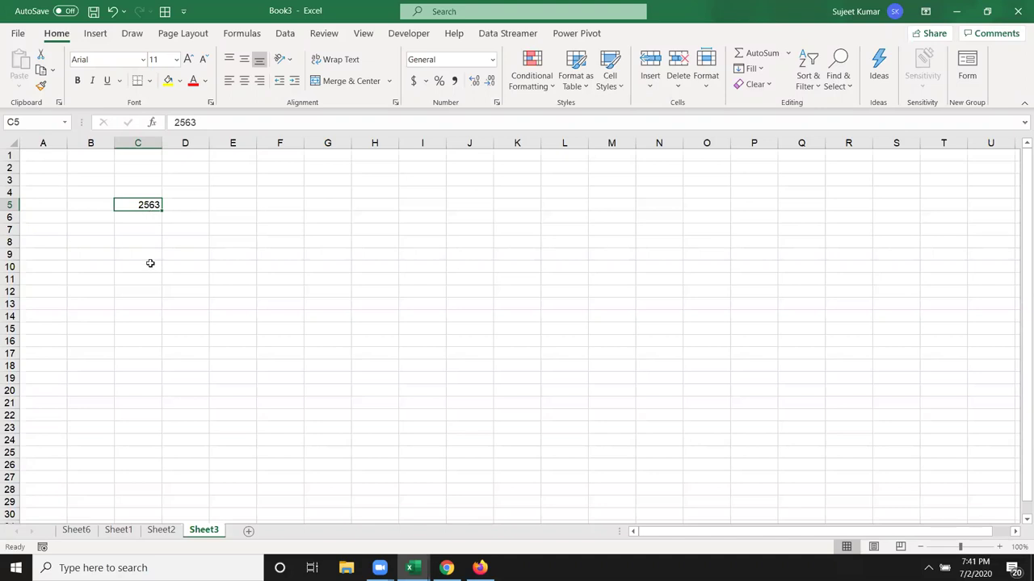
click(177, 205)
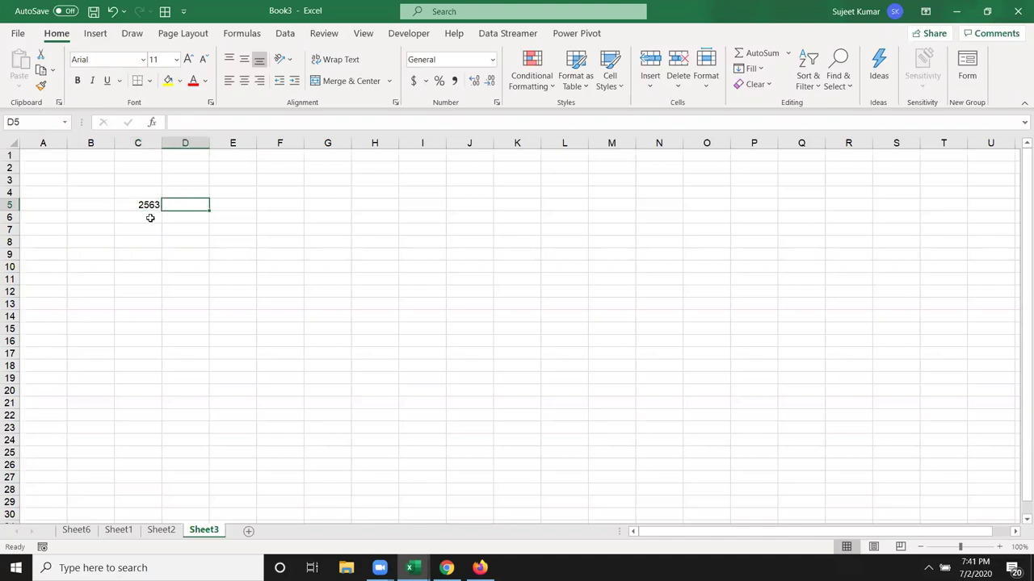
key(Left)
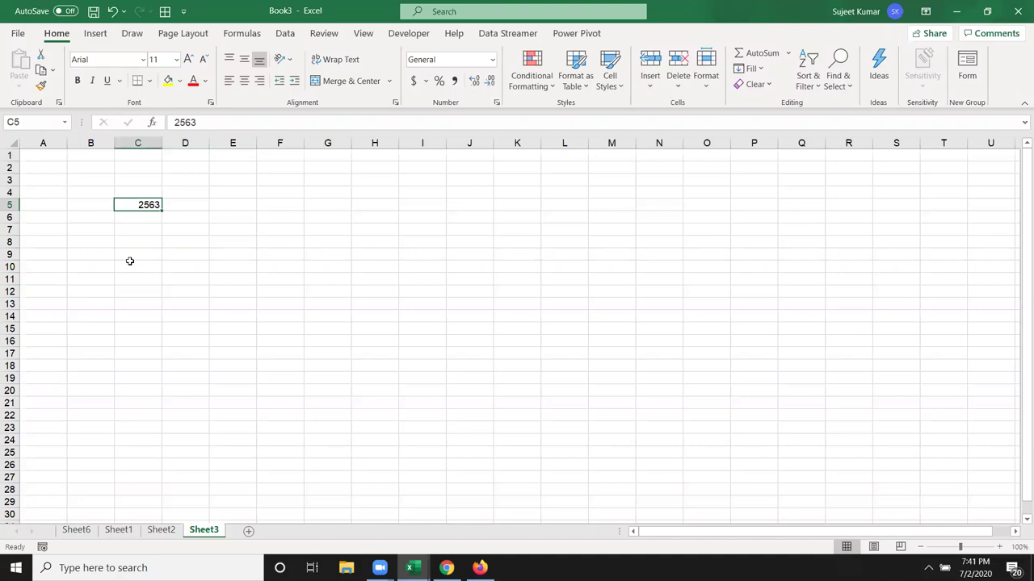
key(Down)
key(Down)
key(Down)
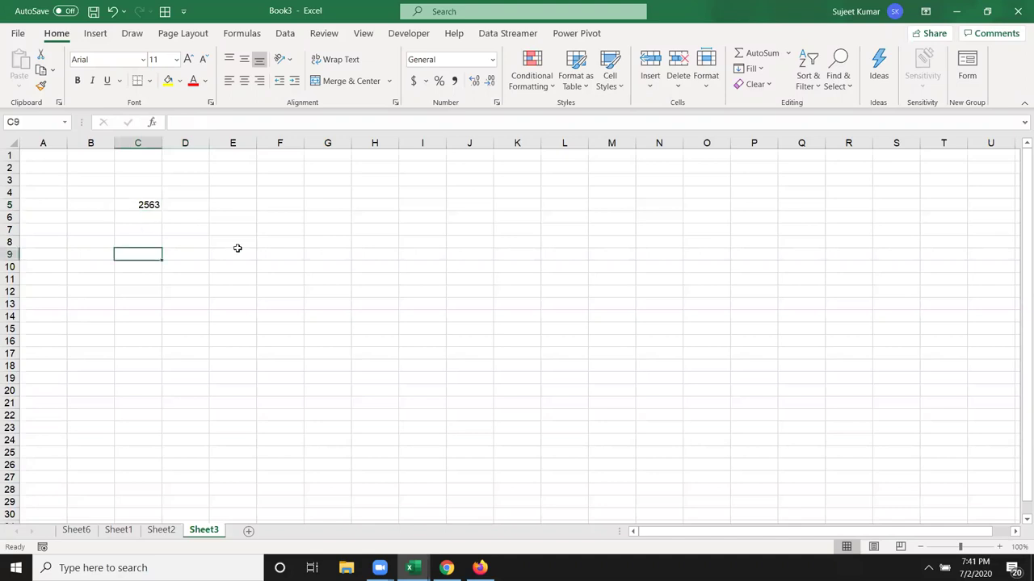
text(MRP 2563)
key(Return)
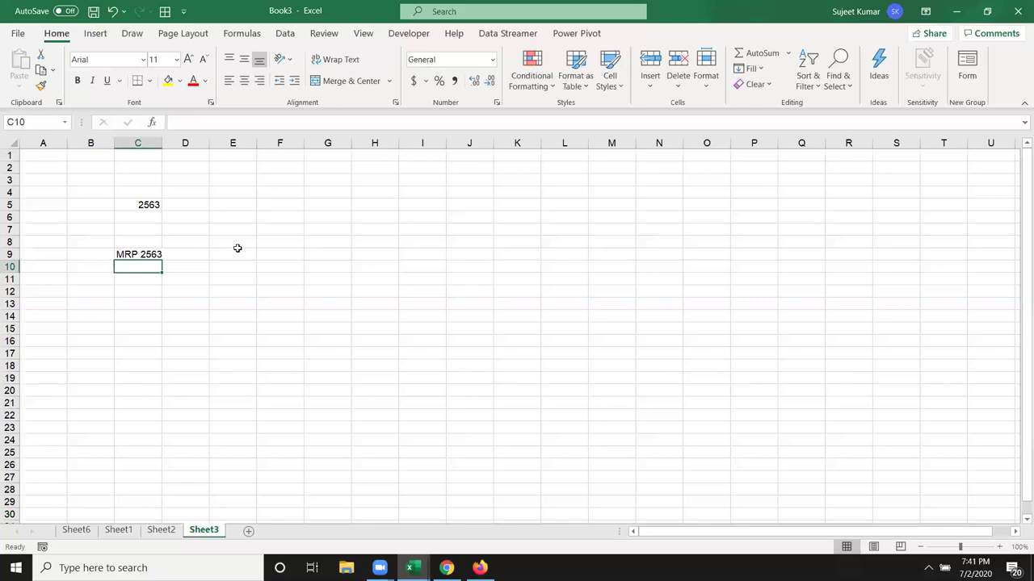
key(Up)
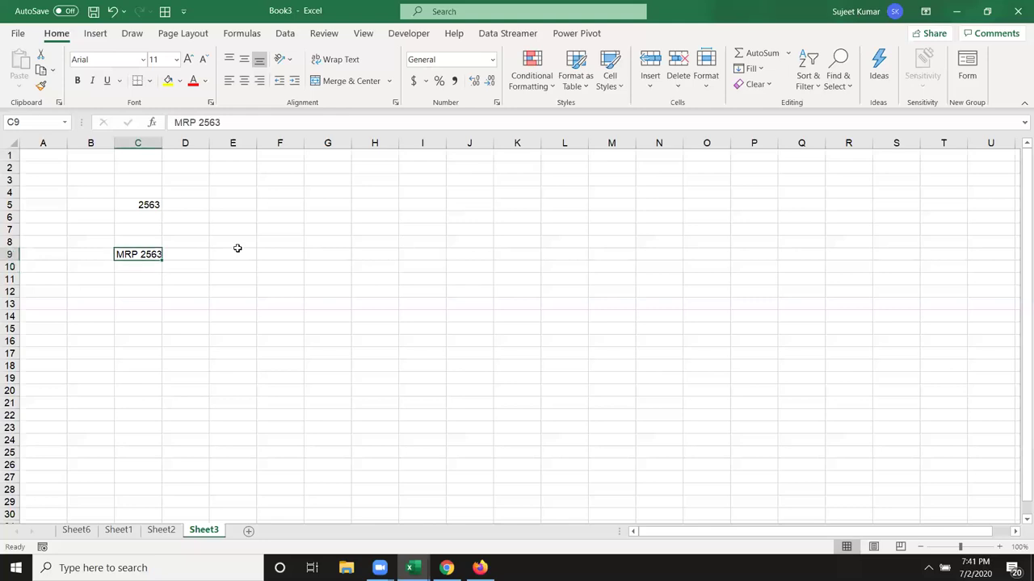
key(Down)
text(=)
key(Up)
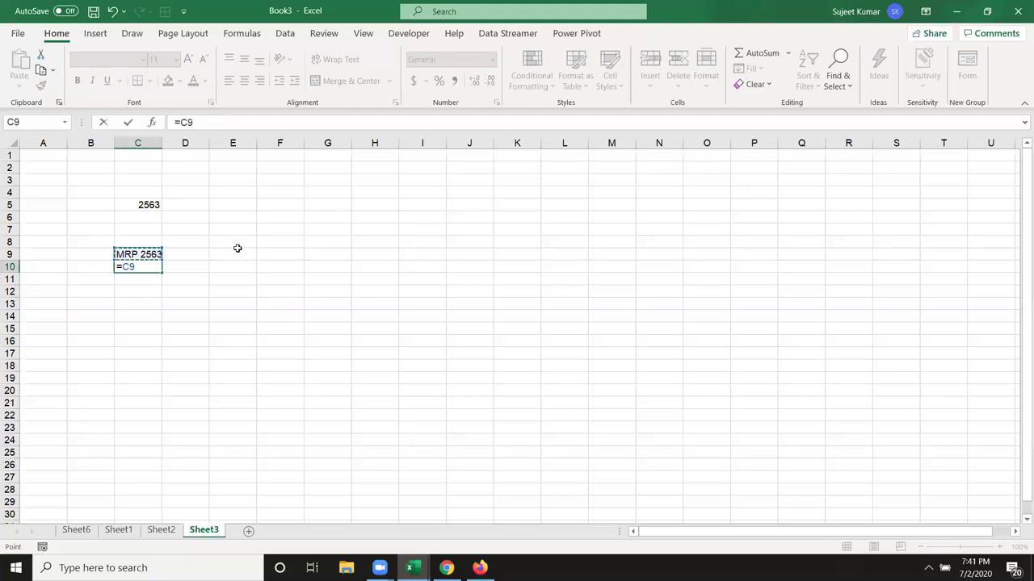
key(Return)
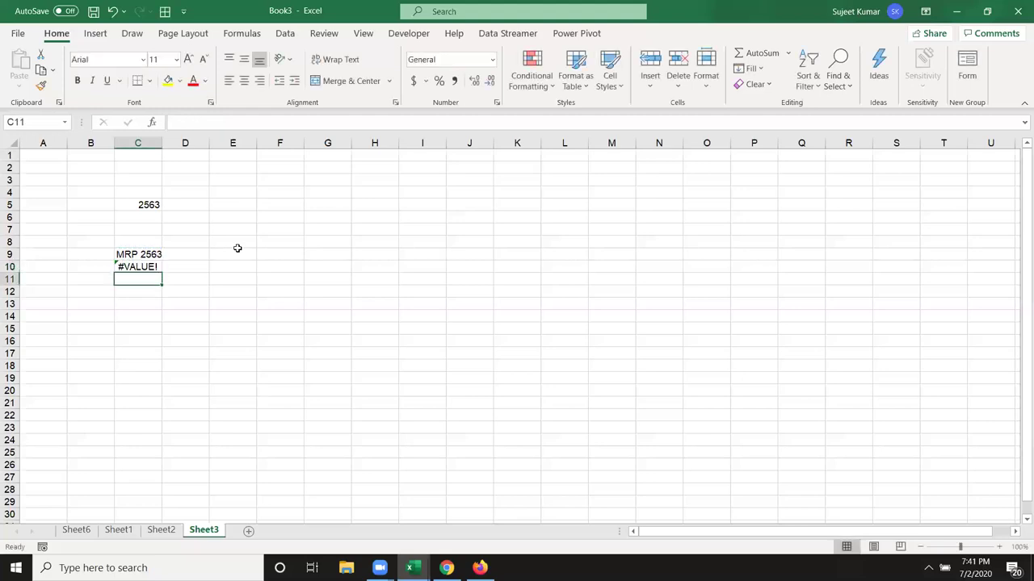
key(Up)
key(Up)
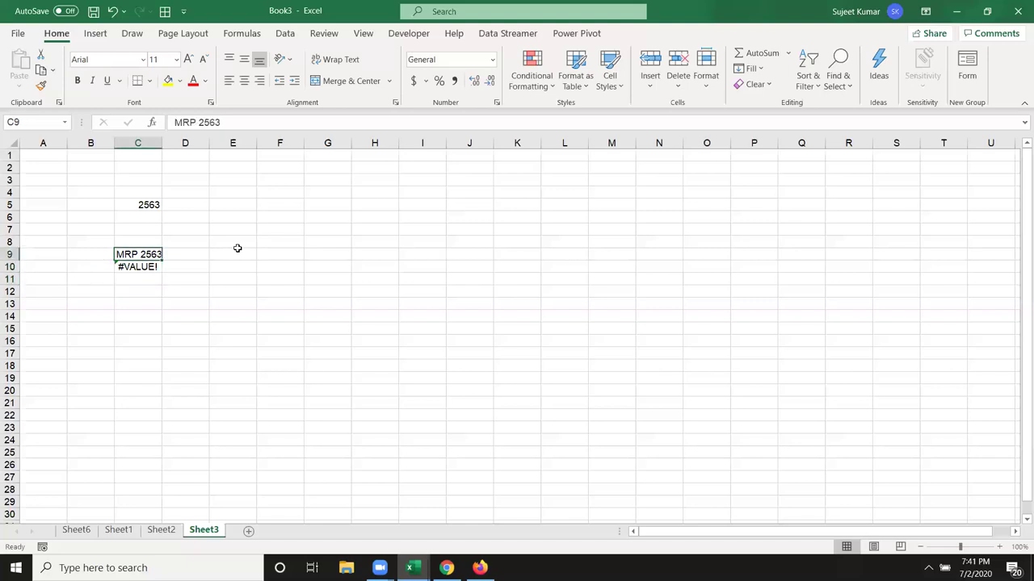
key(shift+Down)
key(Delete)
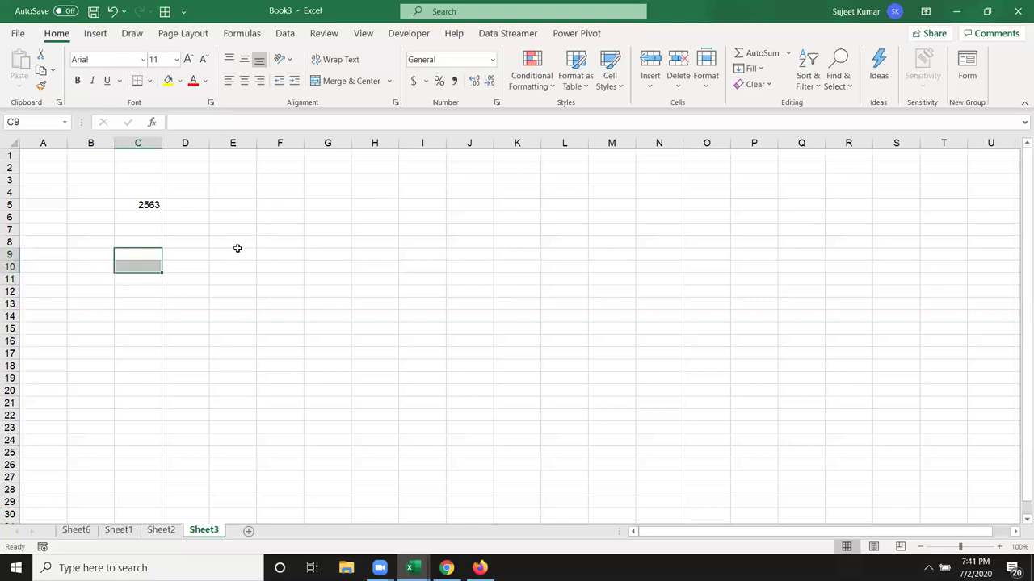
key(ctrl+Up)
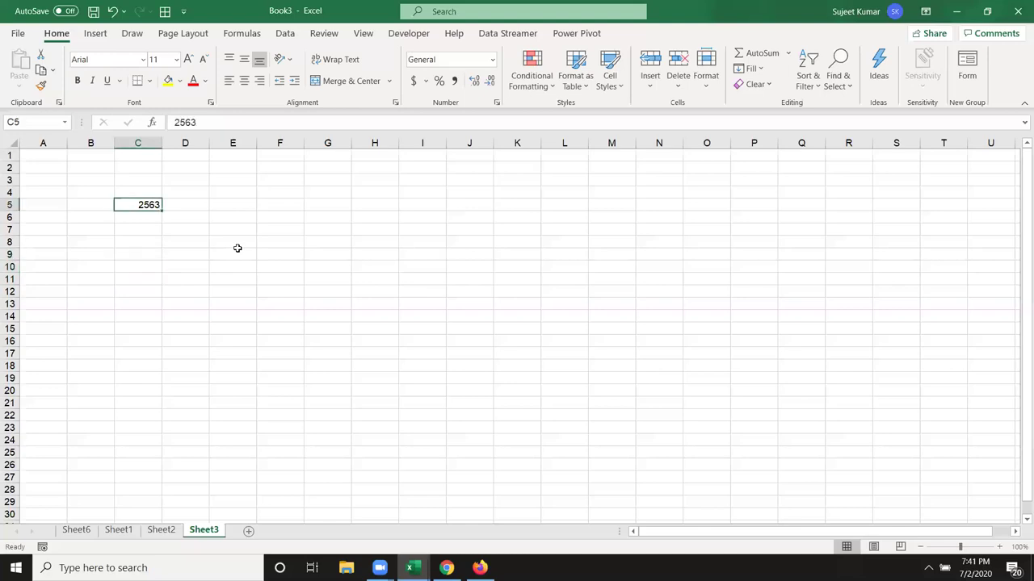
key(Right)
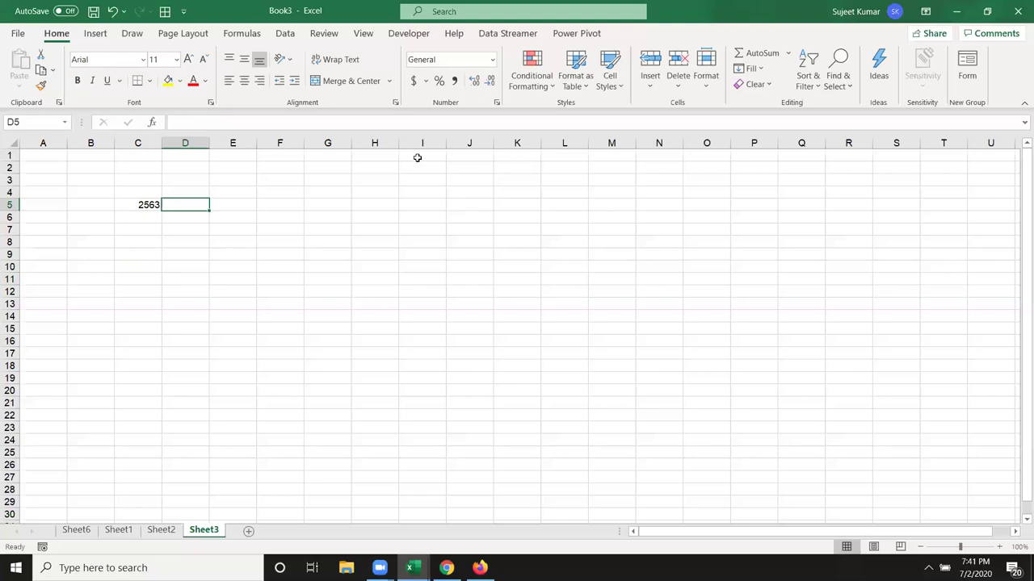
- Apply the custom format "MRP "0 to C5 so it reads MRP 2563
key(Left)
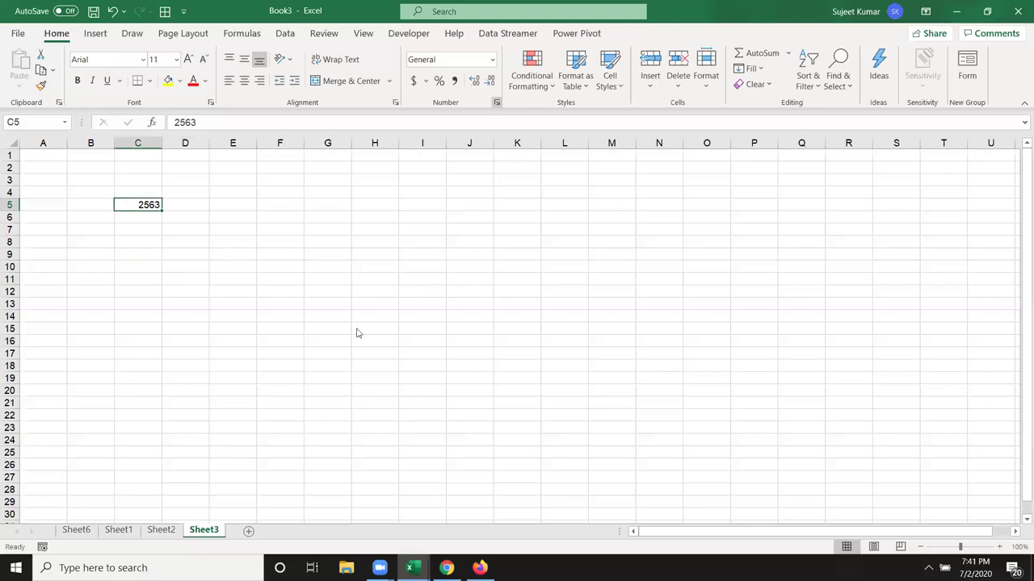
key(ctrl+1)
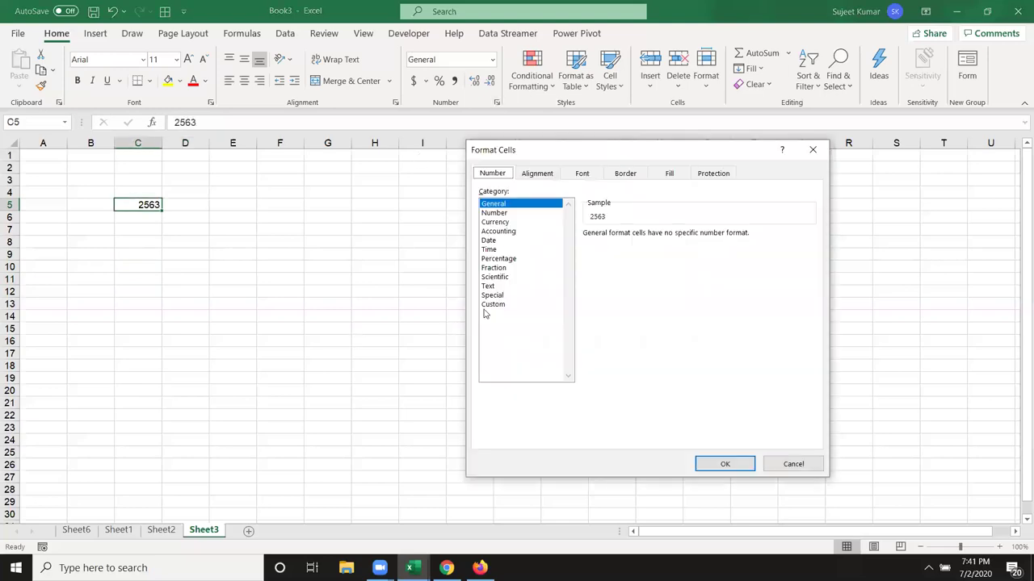
key(End)
double_click(612, 246)
text("MRP ")
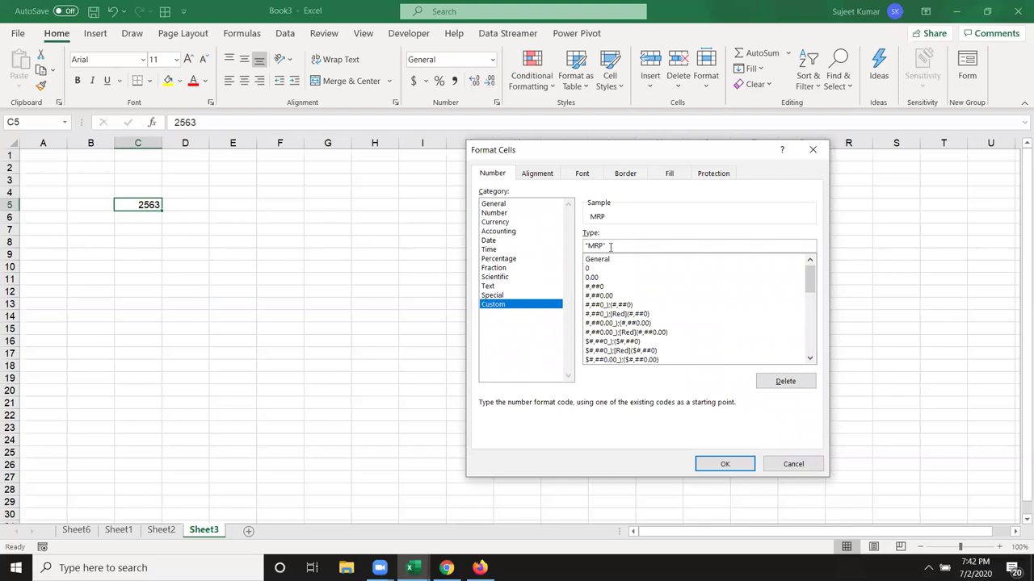
text(0)
key(Return)
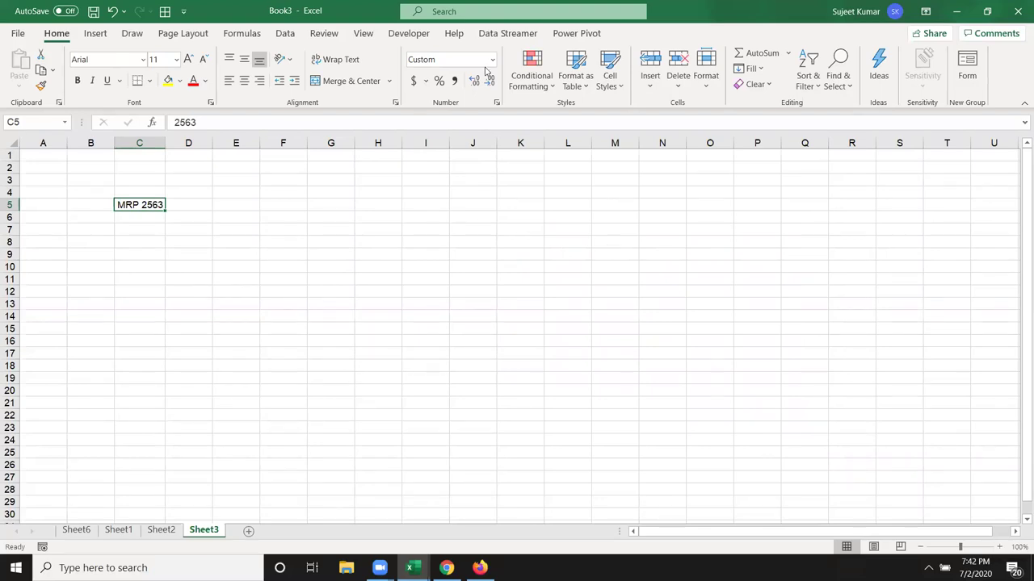
click(495, 103)
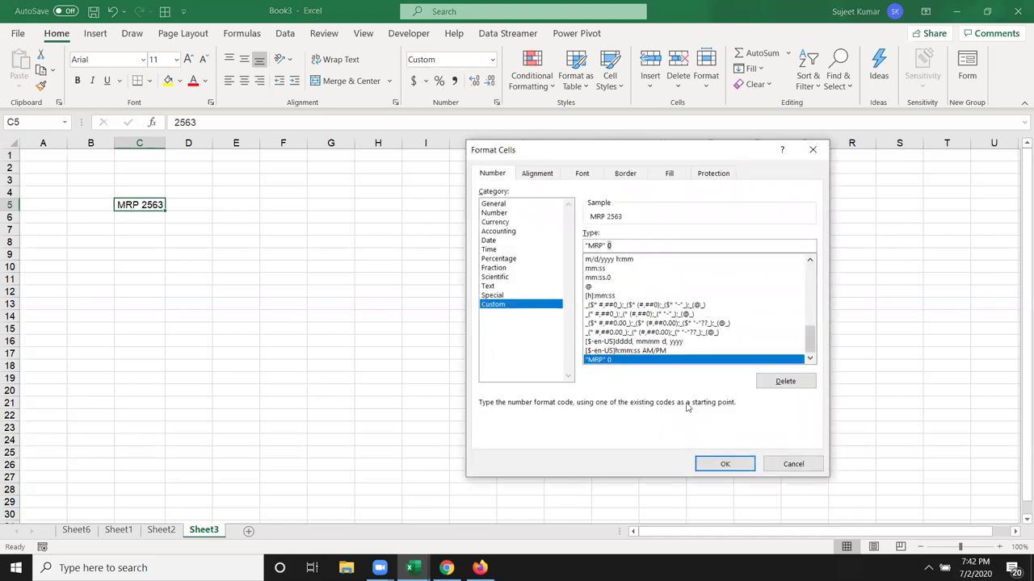
- Label A1 'chq no' and enter 001266 in A2, which displays as 1266
key(Return)
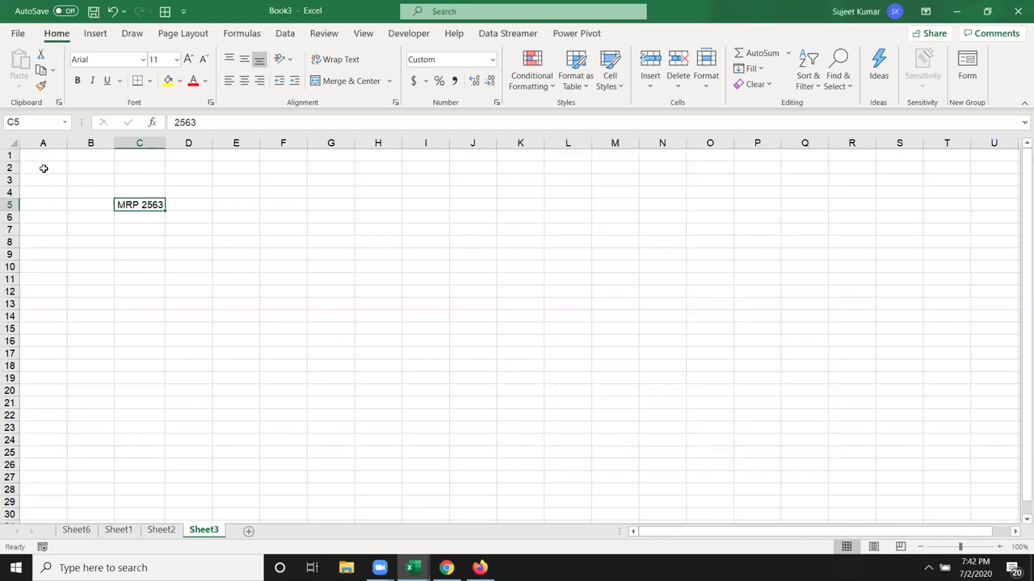
click(41, 157)
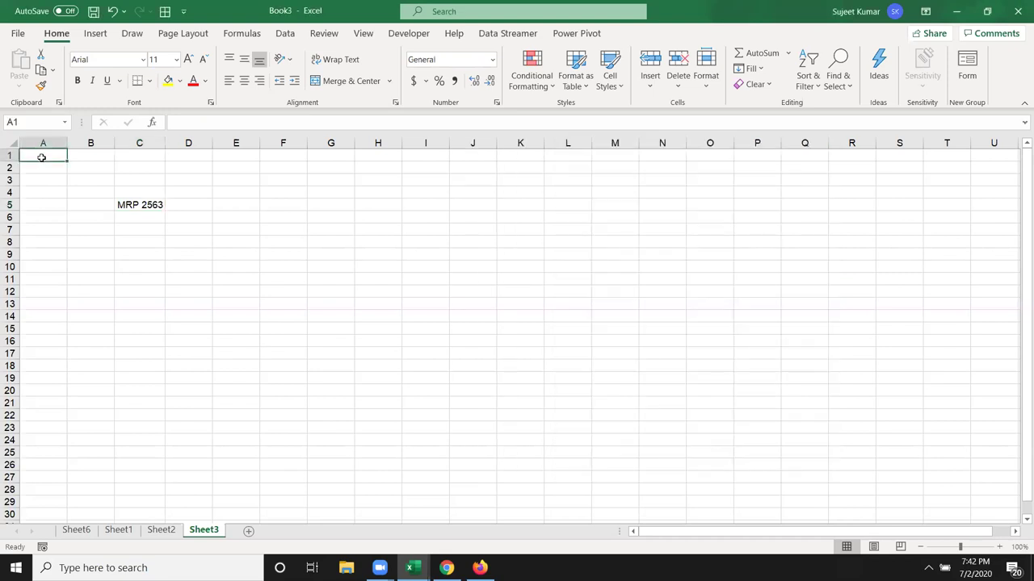
text(chq no)
key(Return)
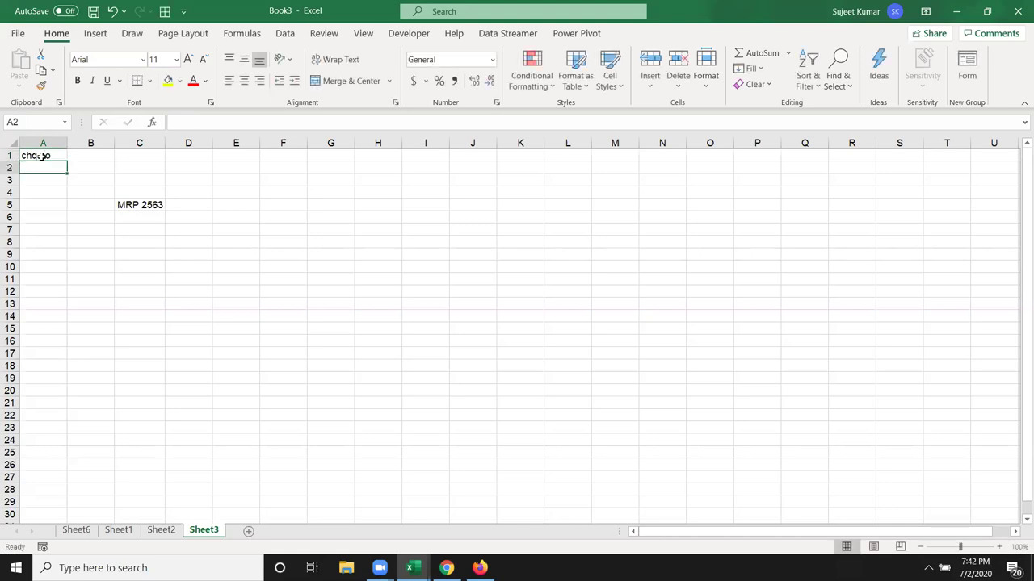
text(00126)
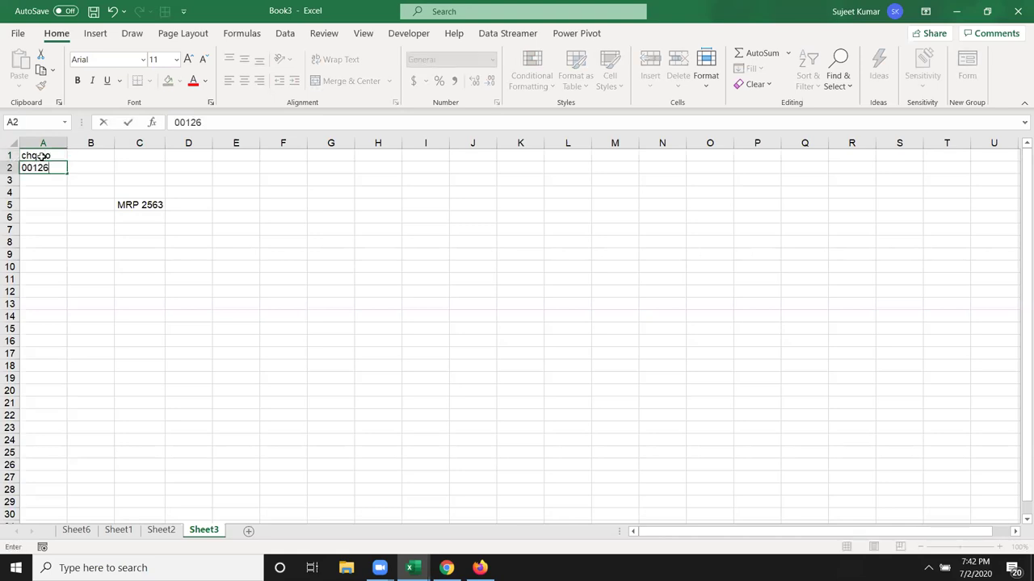
text(6)
key(Return)
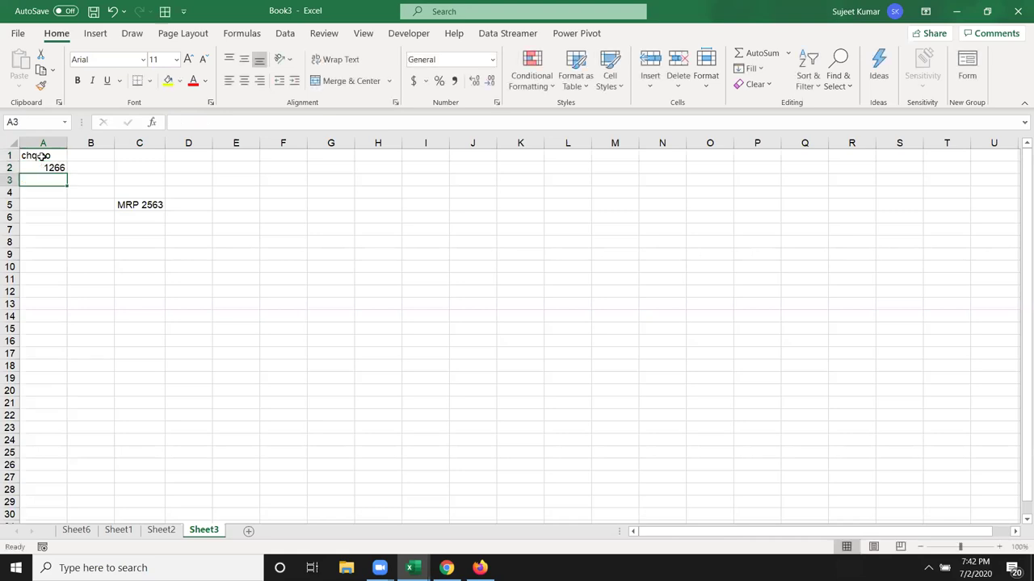
key(Up)
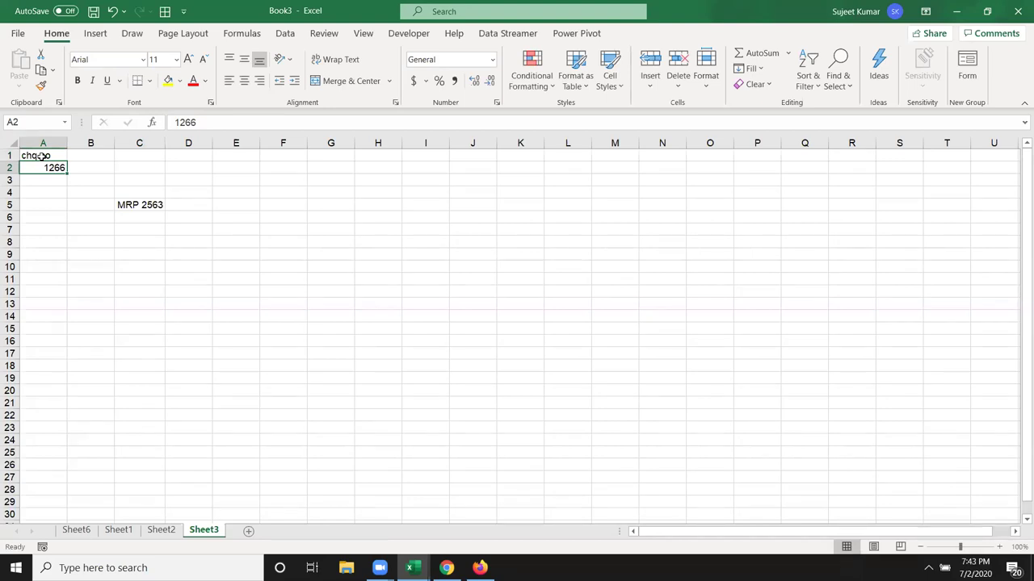
- Re-enter A2 as text '001263 so its leading zeros stay visible
drag(51, 173, 34, 190)
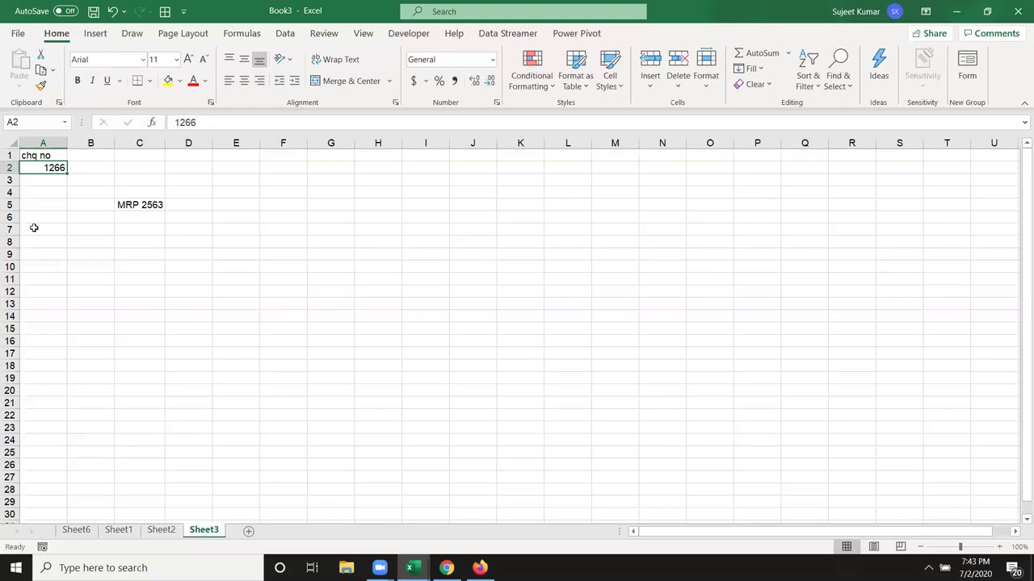
click(34, 168)
text('001263)
key(Return)
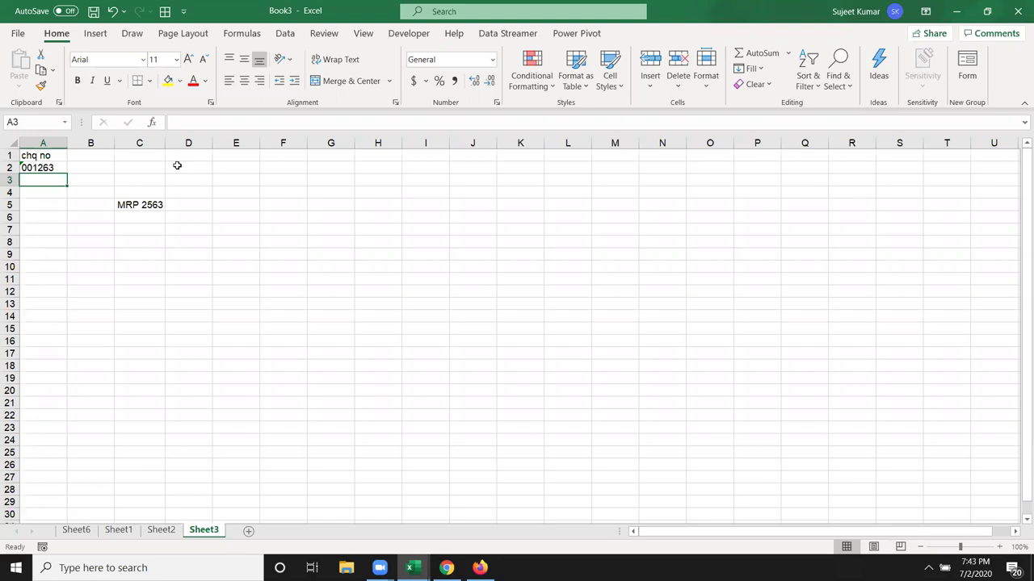
- Enter 126, 562, 852, 3652 and 13465 down E1:E5
click(239, 159)
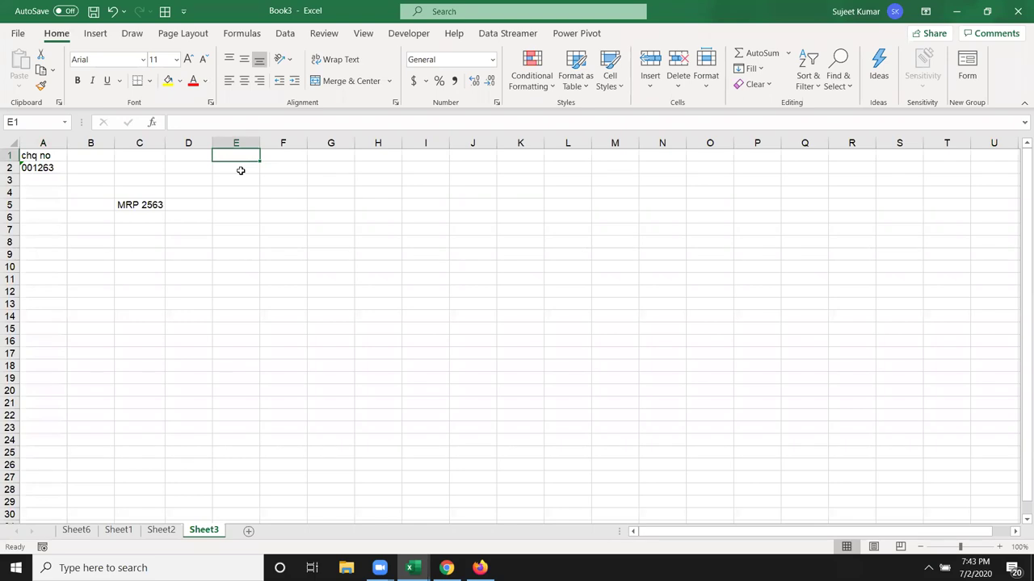
text(126)
key(Return)
text(562)
key(Return)
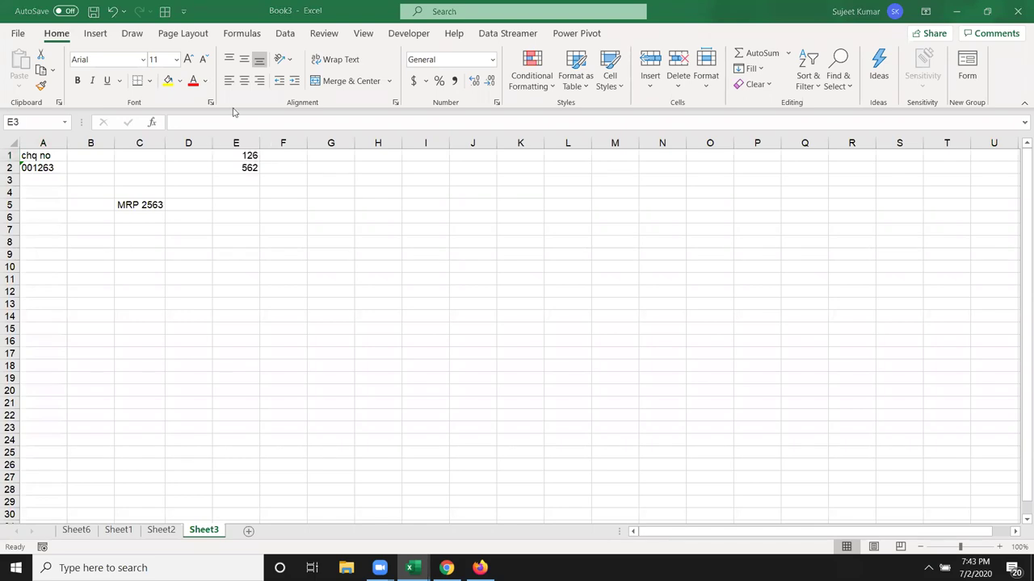
click(232, 180)
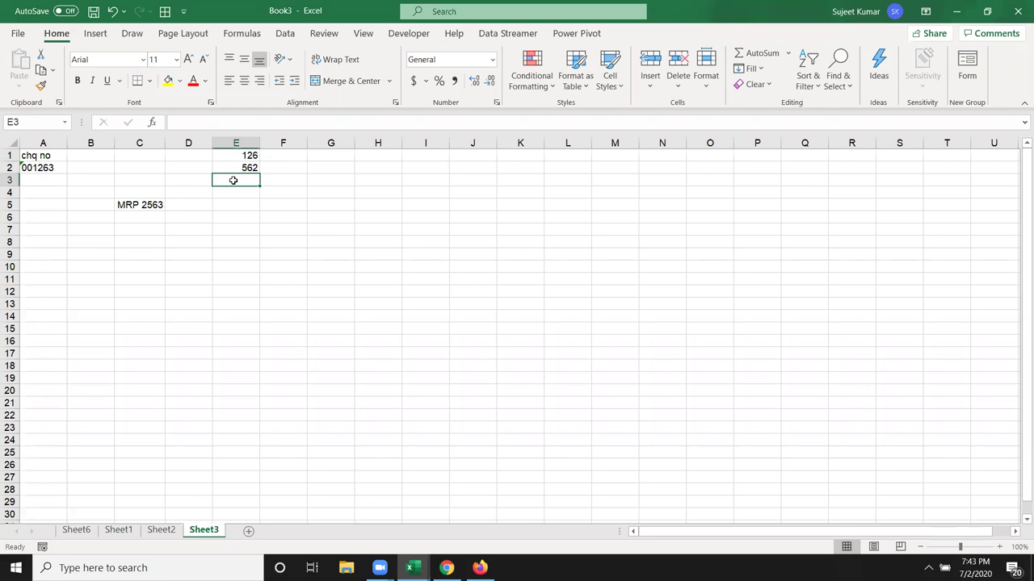
text(852 3652 13465)
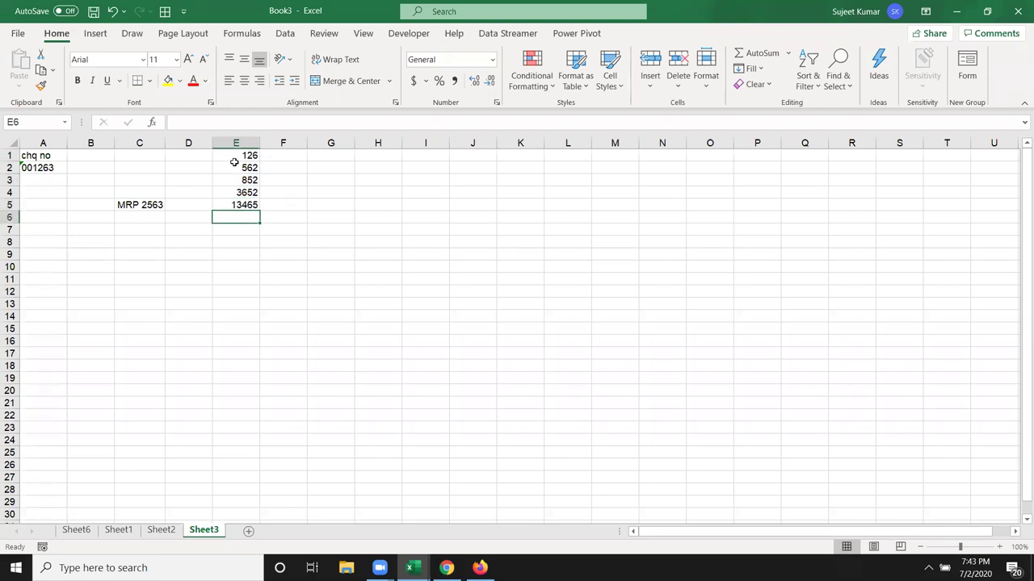
- Give E1:E5 the custom format 000000 so they pad to six digits
drag(234, 155, 240, 204)
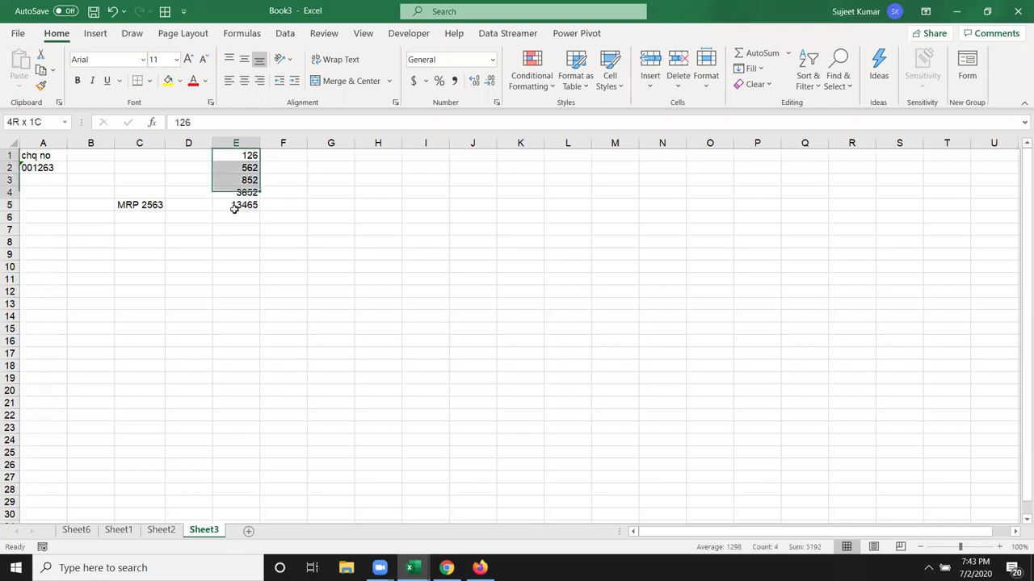
click(497, 104)
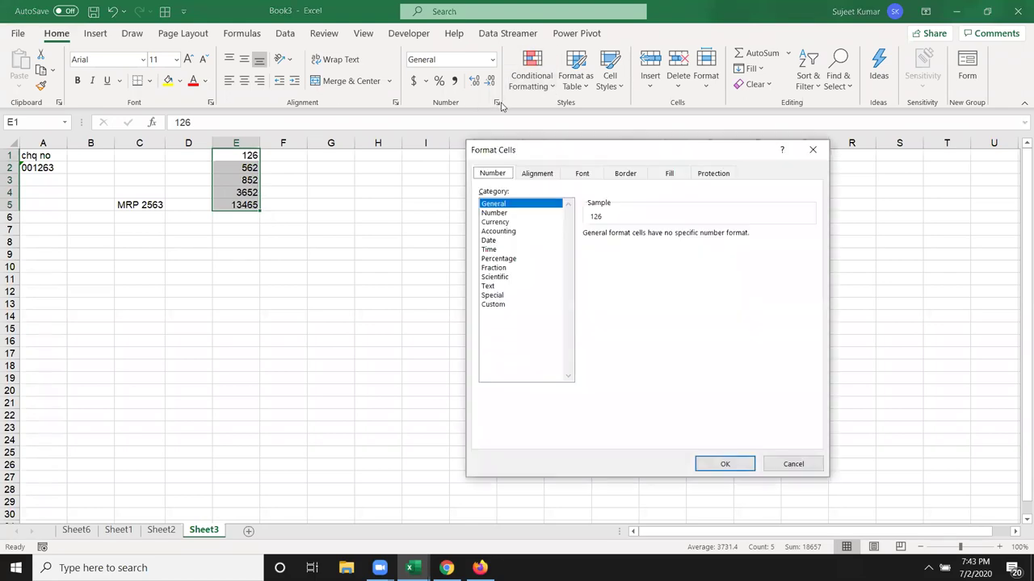
click(509, 305)
double_click(613, 244)
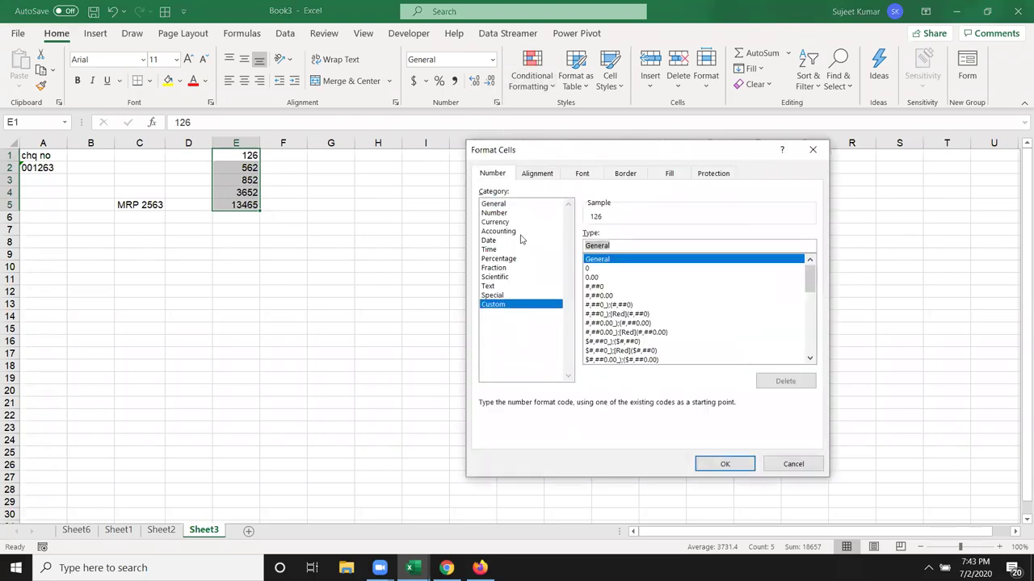
text(000000)
key(Return)
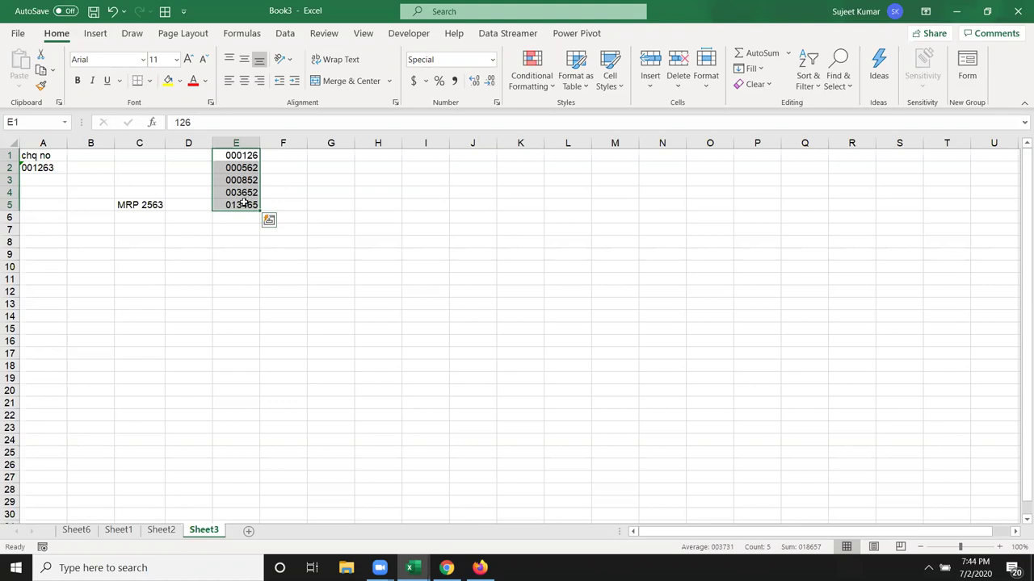
click(311, 155)
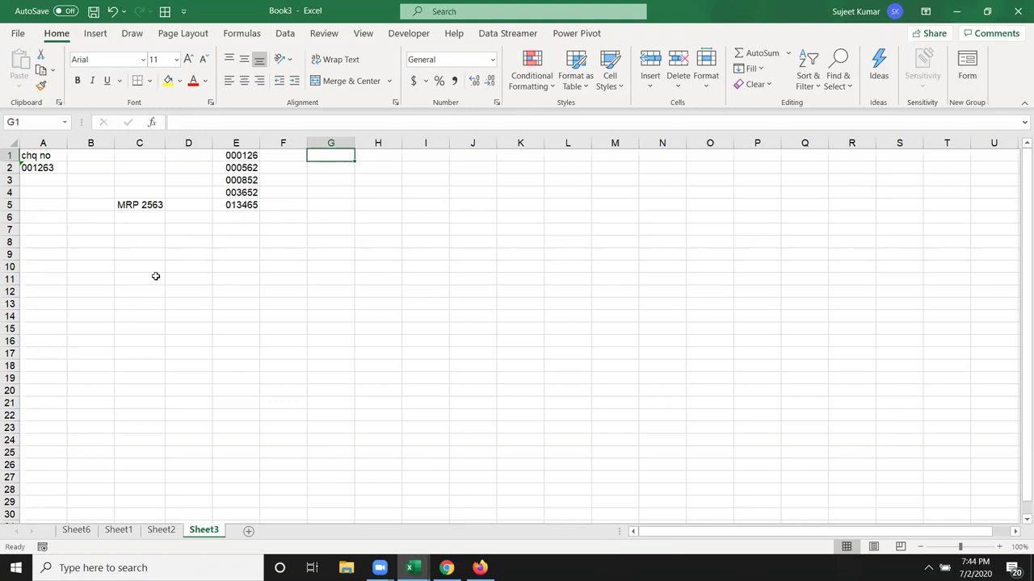
- Change C5's format to "MRP" 00 and enter 466 in the cell
click(144, 208)
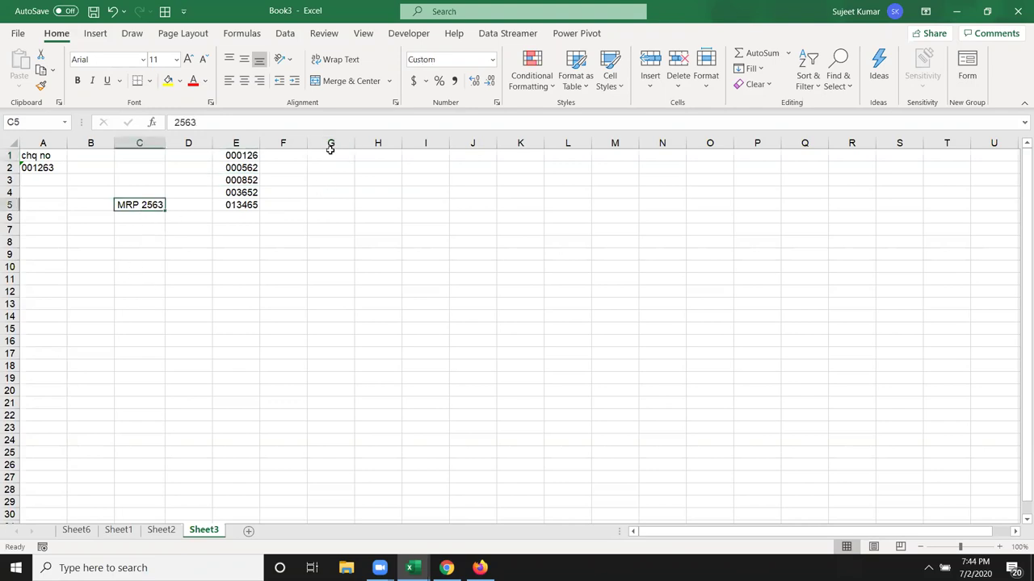
click(497, 103)
double_click(608, 244)
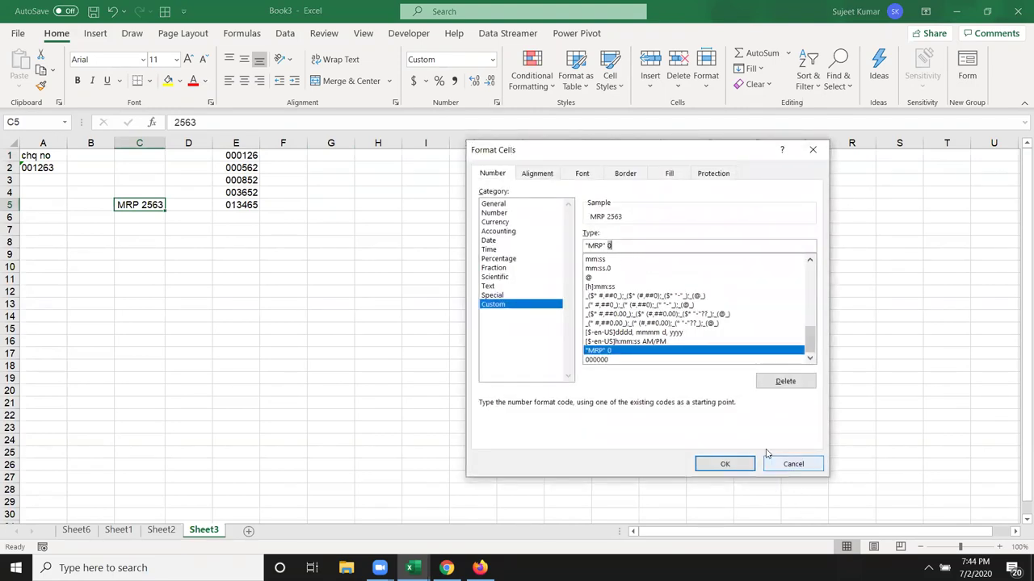
text(00)
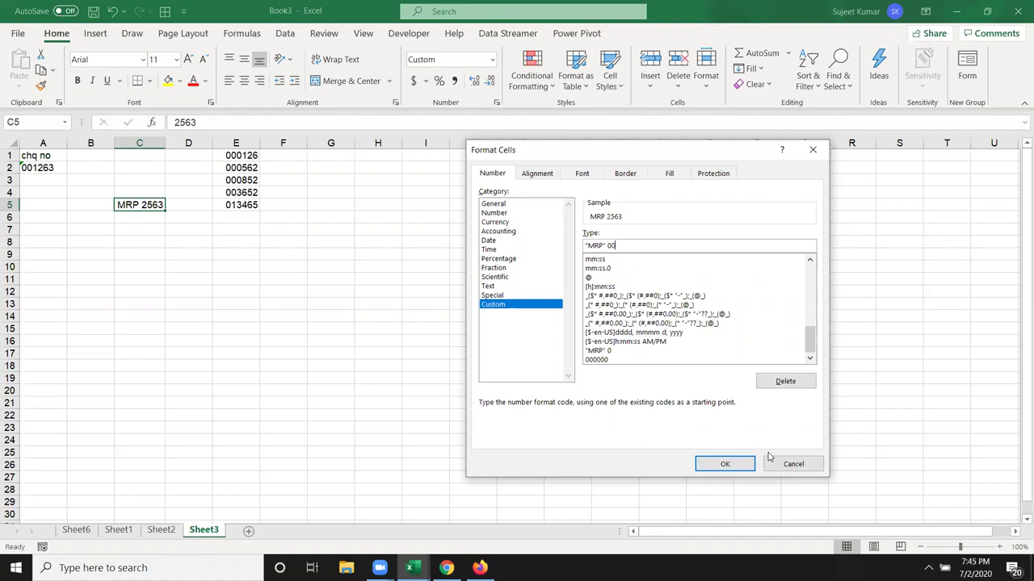
click(723, 463)
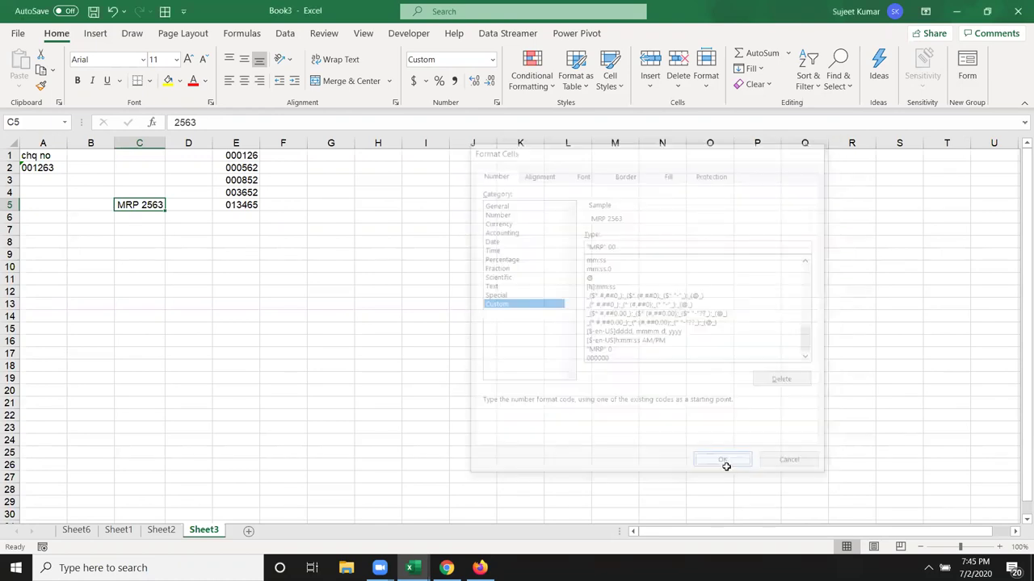
text(466)
key(Return)
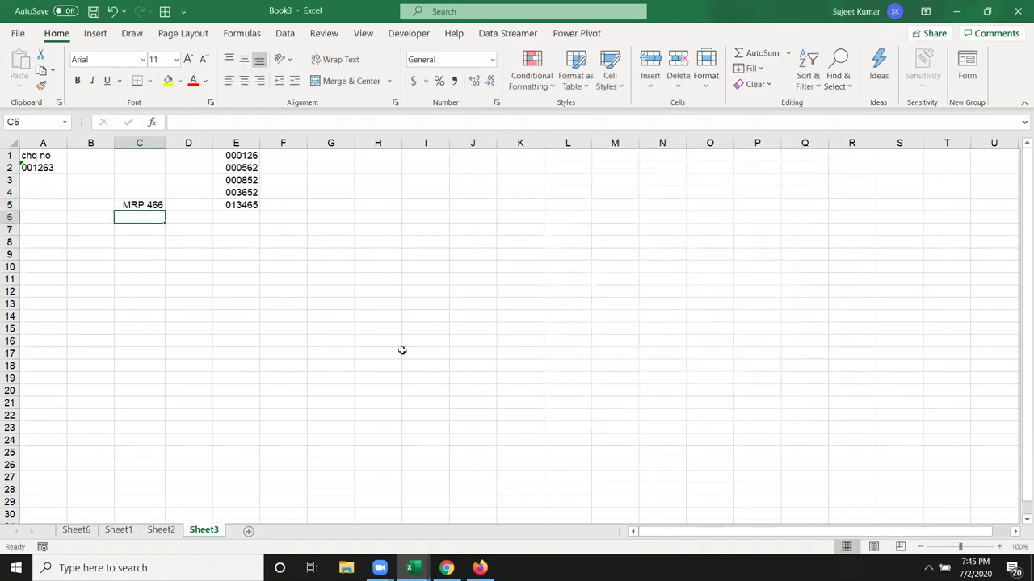
- Delete the 00 placeholders from C5's format so it shows only MRP
click(142, 207)
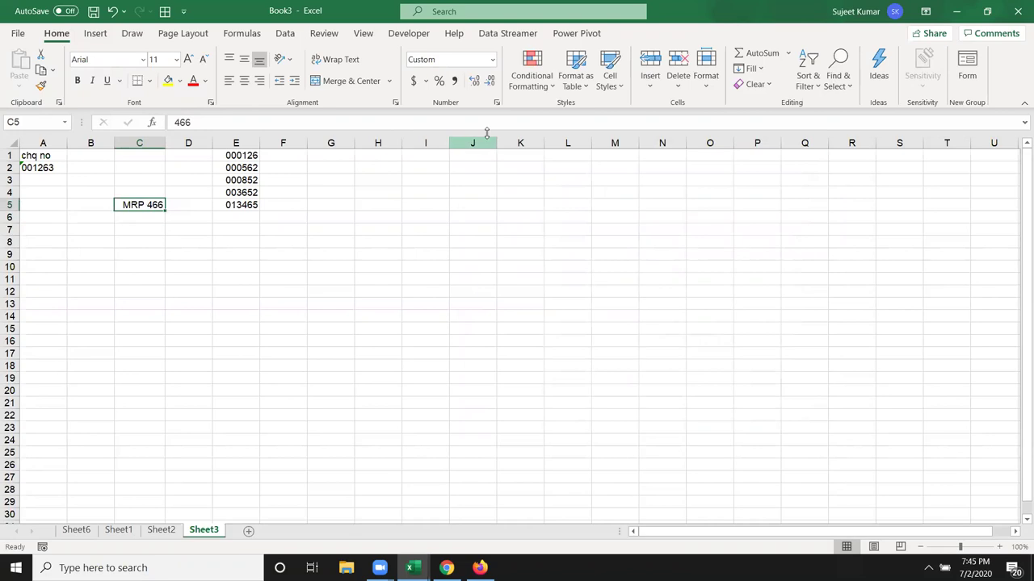
click(496, 102)
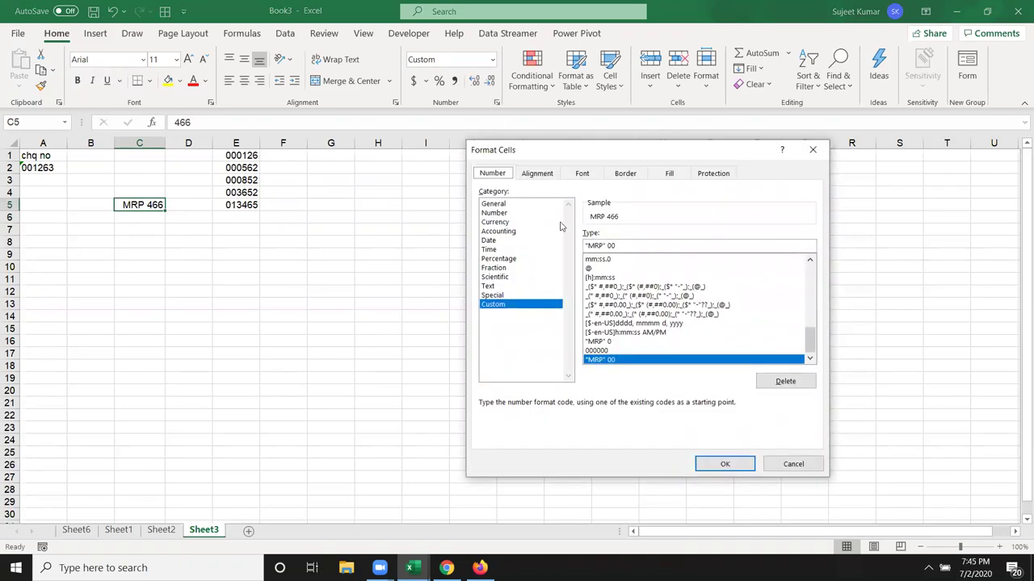
double_click(610, 245)
key(BackSpace)
key(Return)
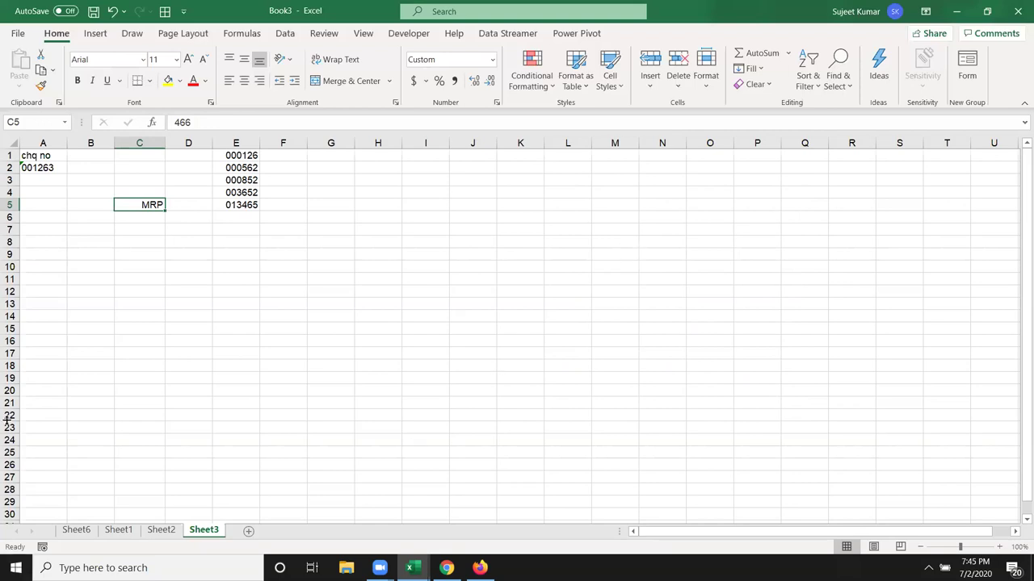
- Add 00 back to C5's MRP format and enter 5 so it reads MRP 05
click(496, 103)
click(617, 246)
text(00)
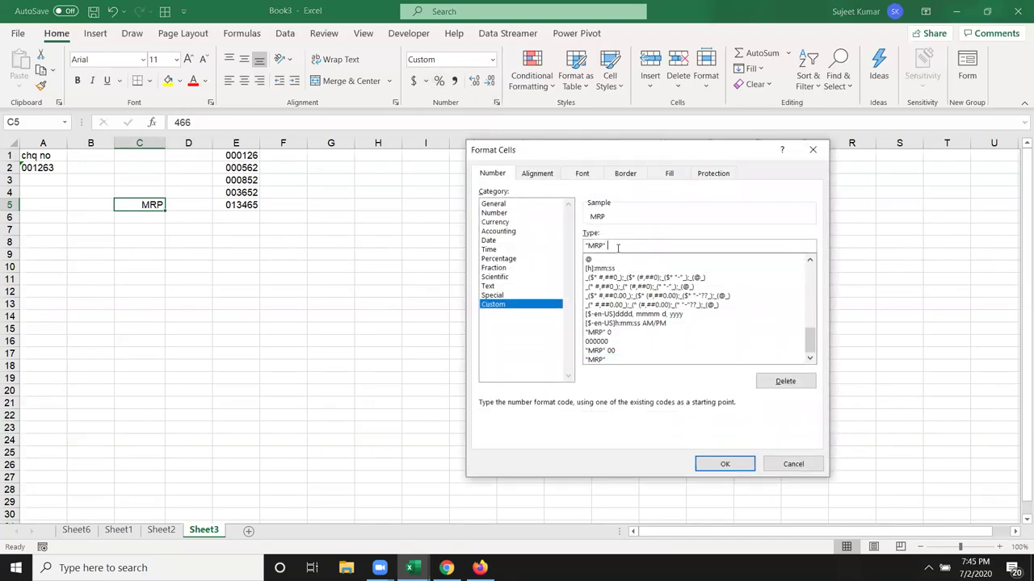
key(Return)
text(5)
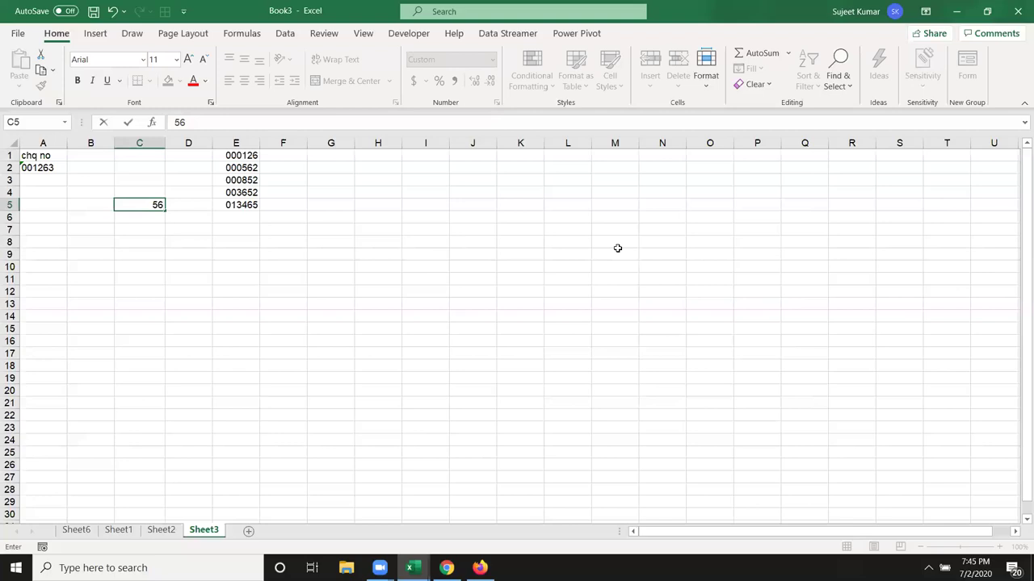
key(Return)
- Review C5's format code again without changing it, then move off the cell
click(157, 203)
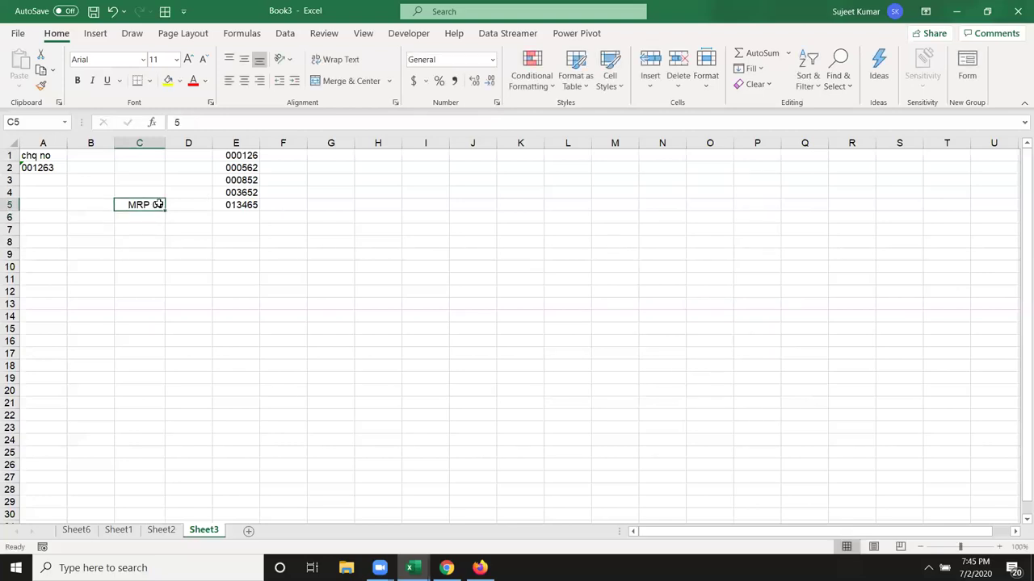
click(496, 102)
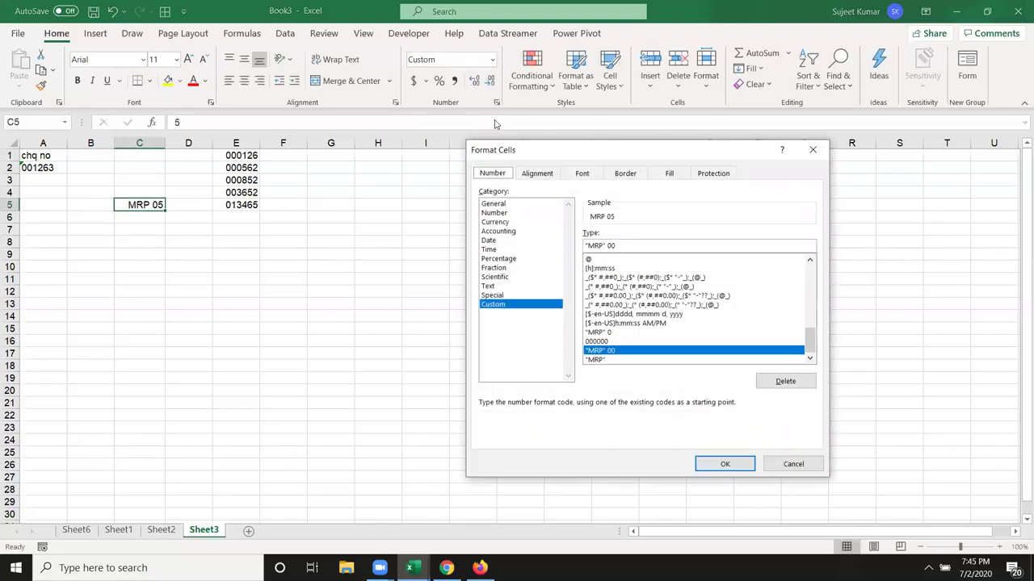
double_click(613, 245)
key(Escape)
click(83, 262)
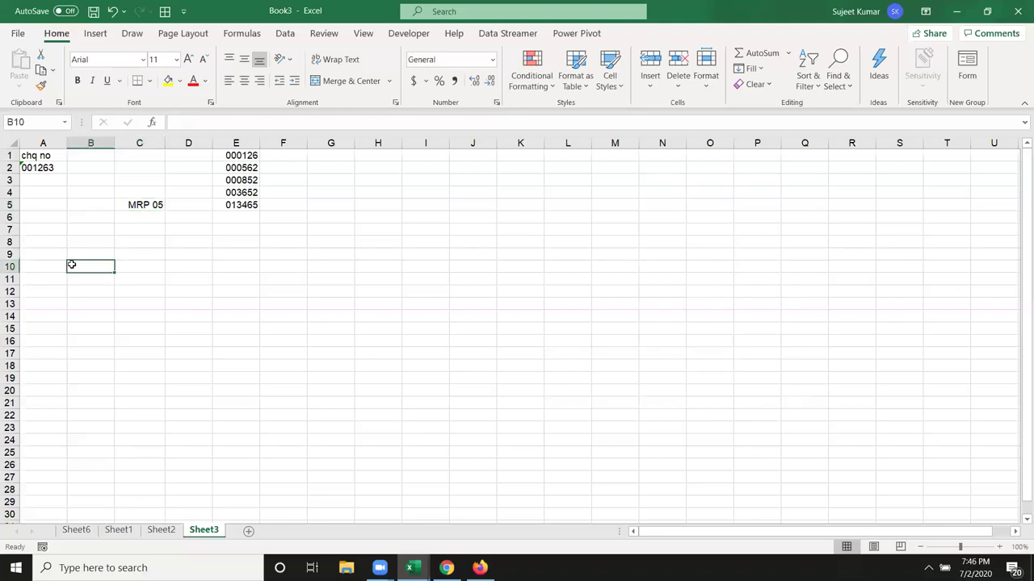
click(150, 253)
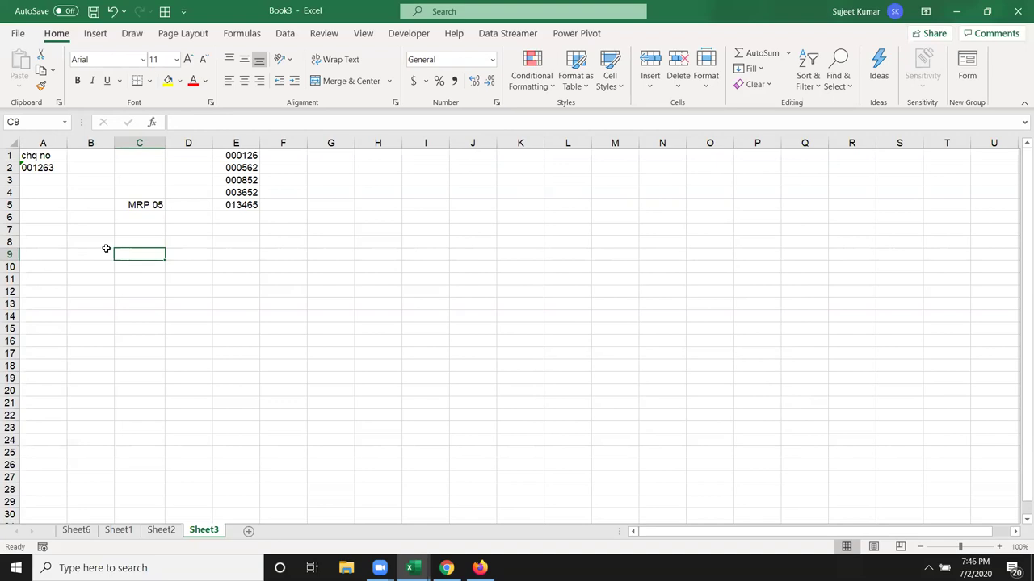
- Add a Profit/Loss heading in H1 and widen column H to fit it
click(93, 267)
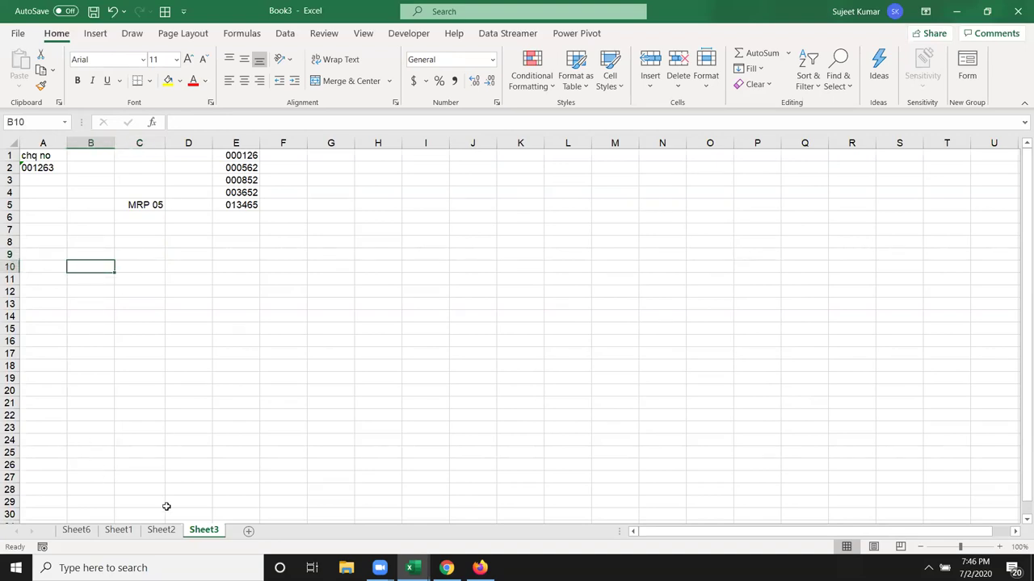
click(386, 157)
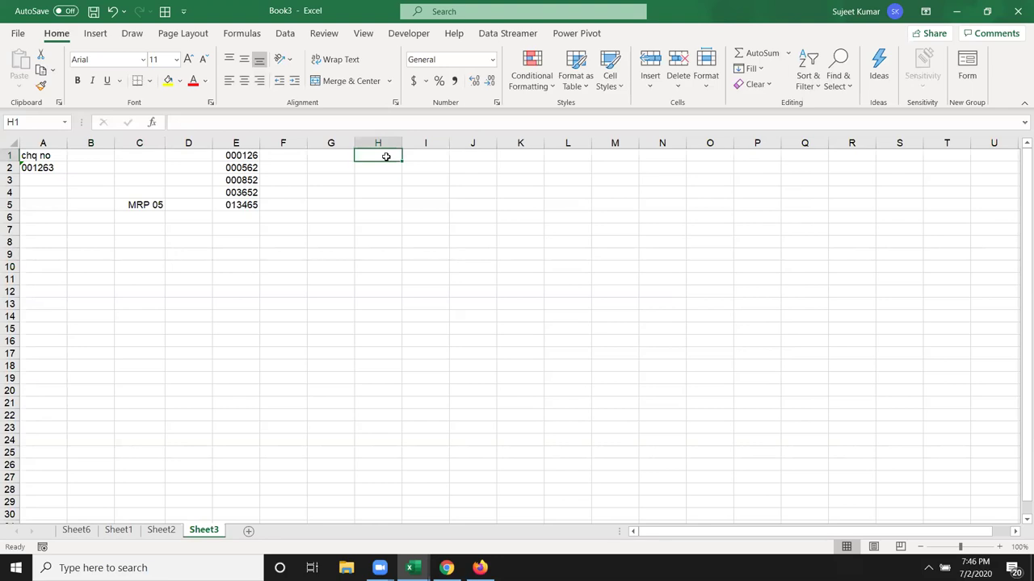
text(Profit)
key(Return)
click(386, 157)
double_click(387, 152)
text(/)
text(Lo)
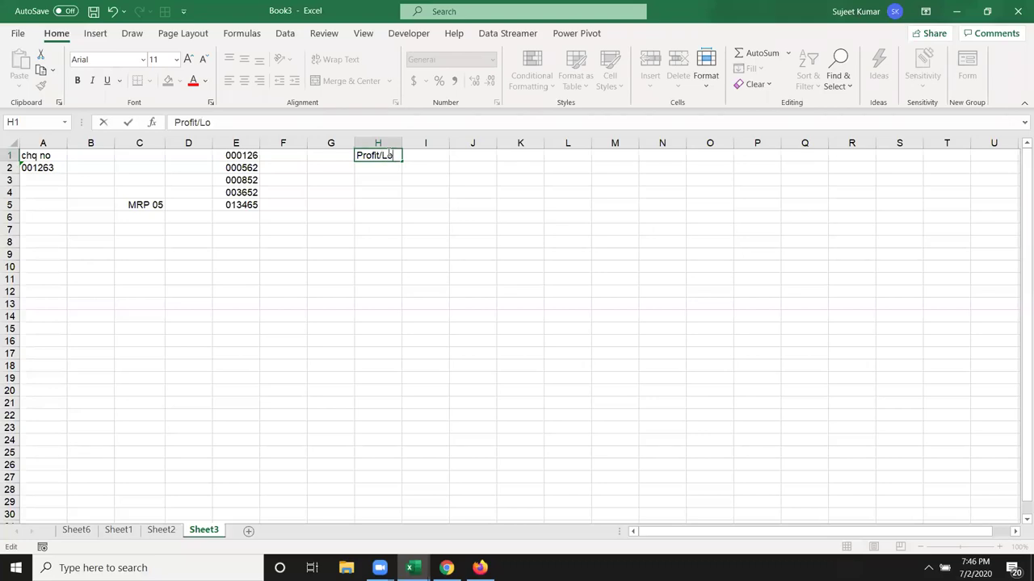
text(ss)
key(Return)
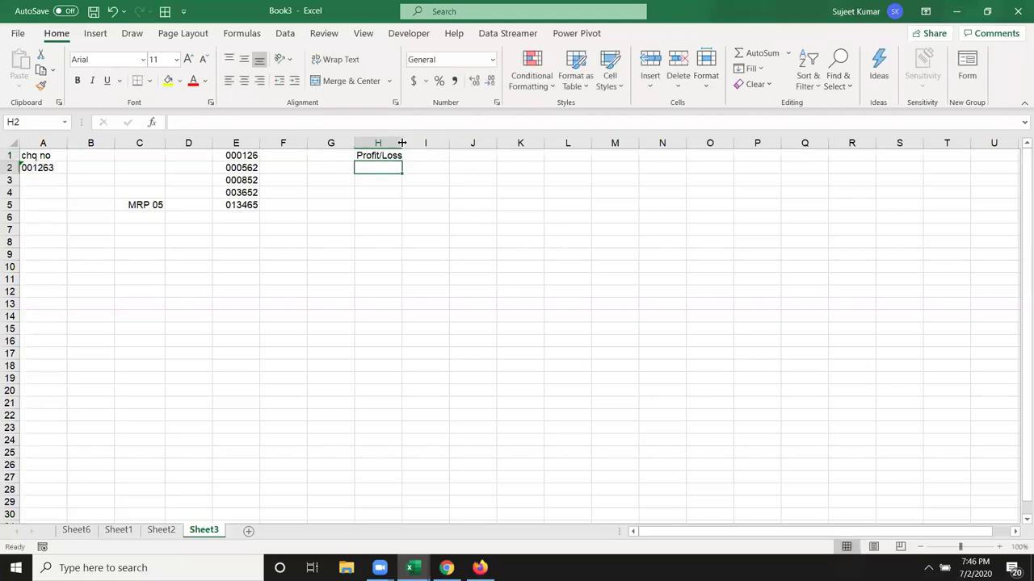
drag(402, 142, 405, 142)
- Enter 4587, -265, -565 and 265 in H2:H5 and select them
text(4587)
key(Return)
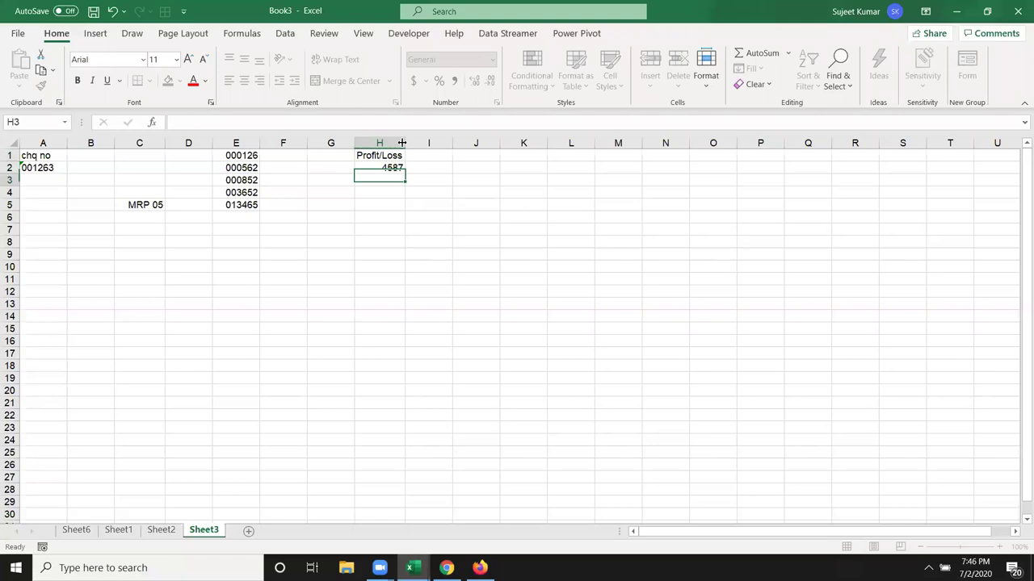
text(-265)
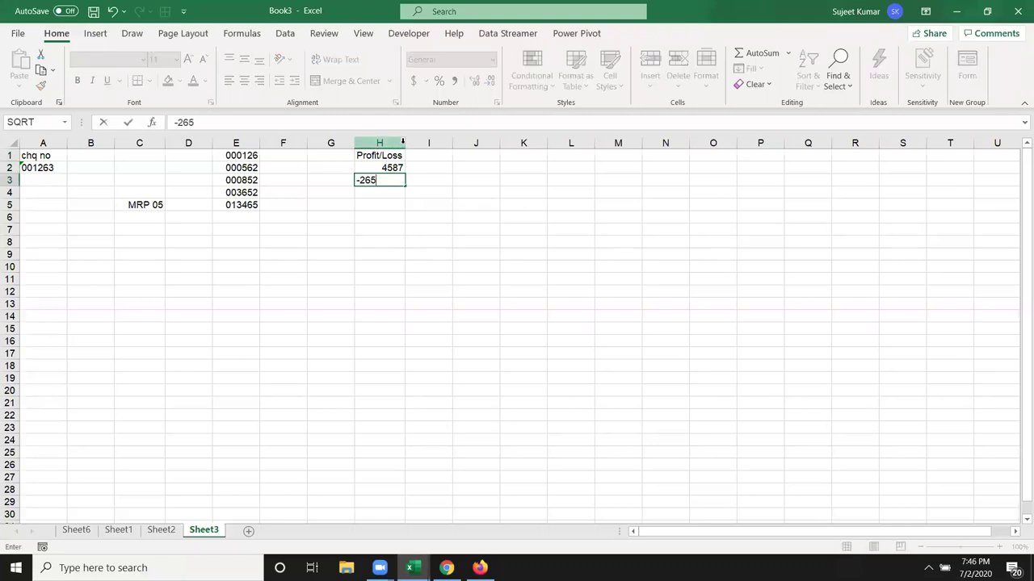
key(Return)
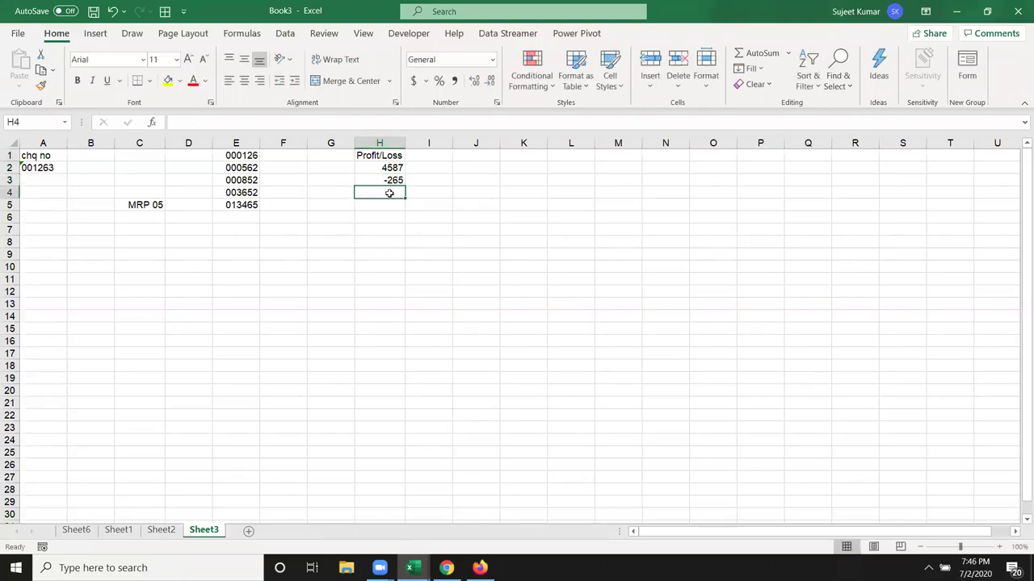
text(-565)
key(Return)
text(265)
key(Return)
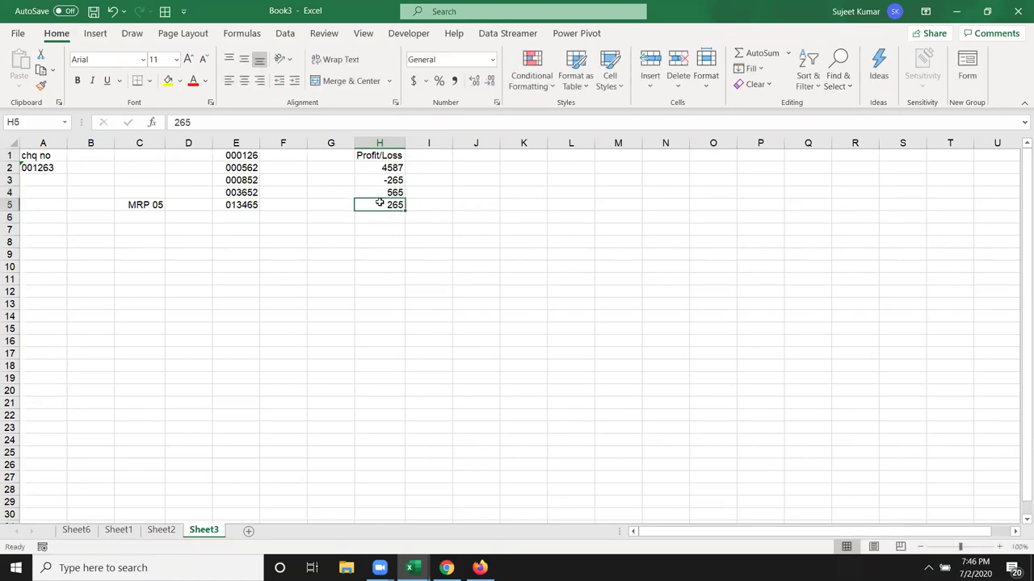
drag(379, 206, 370, 170)
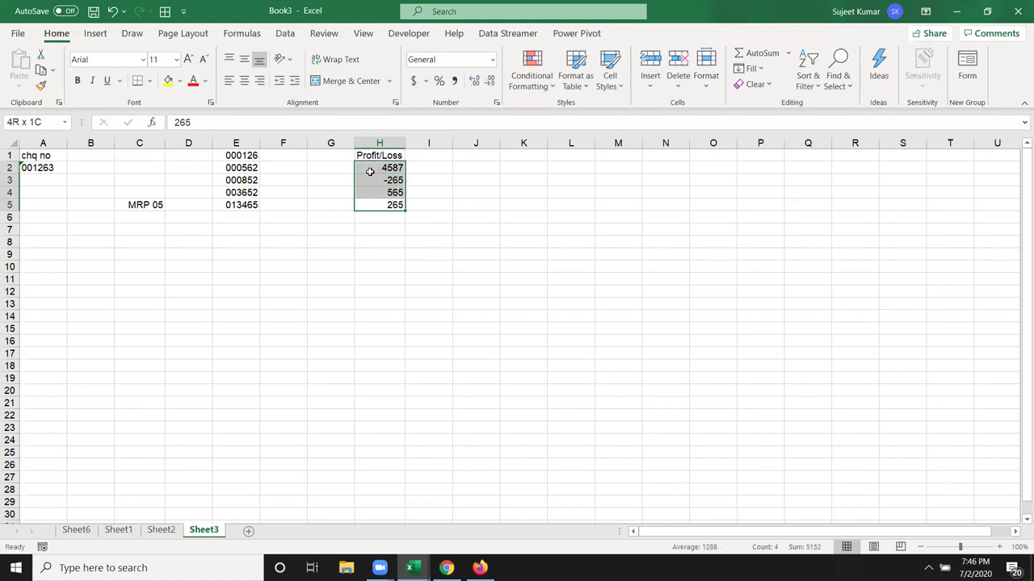
- Apply a custom "Profit";"Loss" format to H2:H5, correcting the Loss typo
click(496, 102)
click(497, 304)
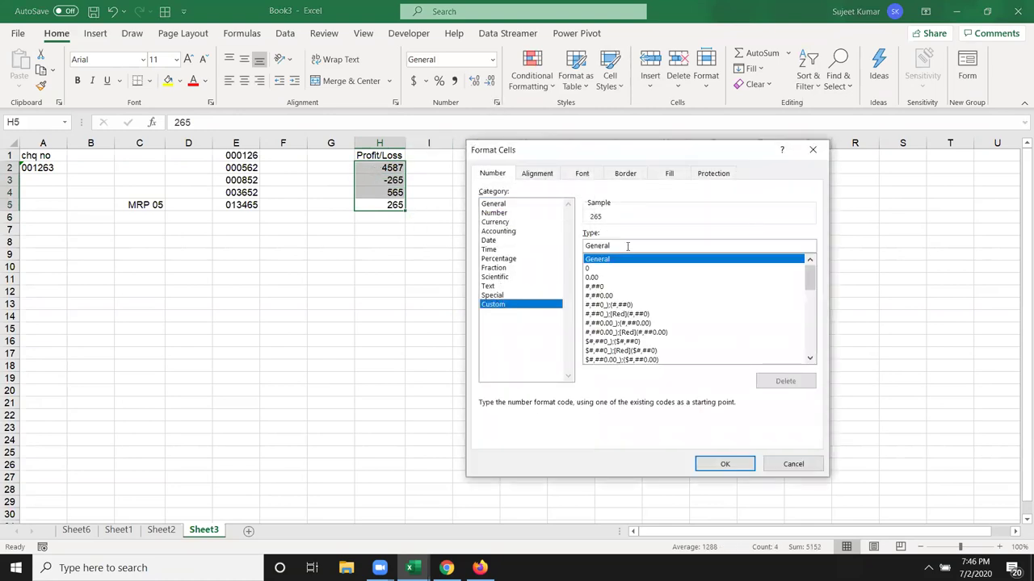
key(BackSpace)
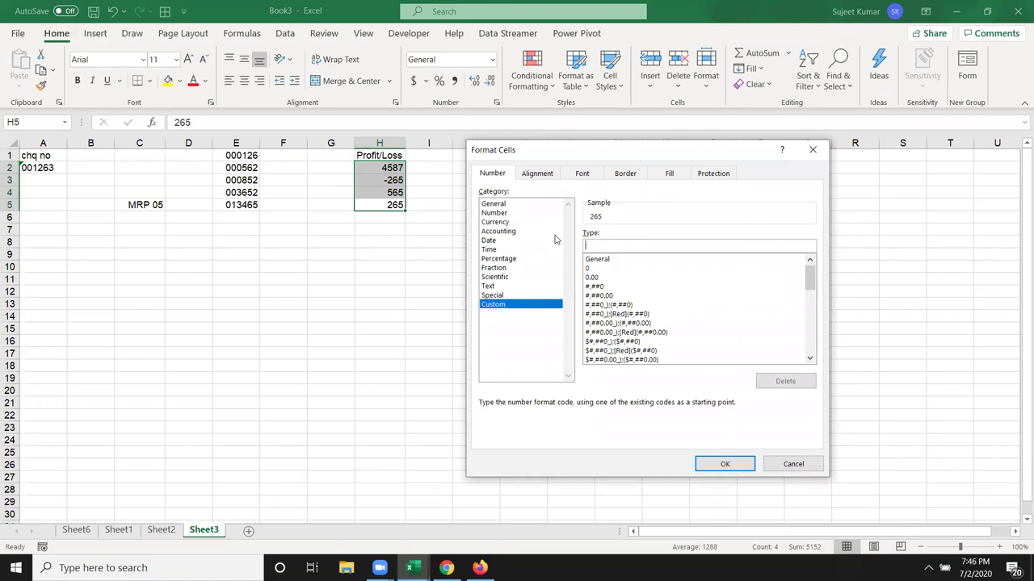
text(")
text(Profit)
text(";)
text("Loass)
key(BackSpace)
key(BackSpace)
key(BackSpace)
text(ss)
text(")
click(733, 463)
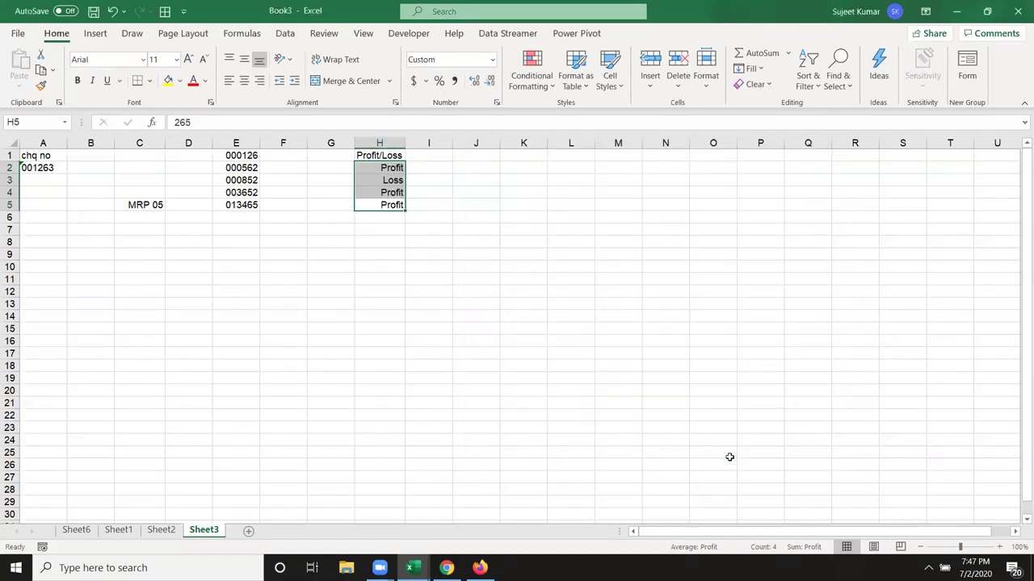
- Revise the format to "Profit" 0;"Loss" 0 so the amounts show
click(496, 103)
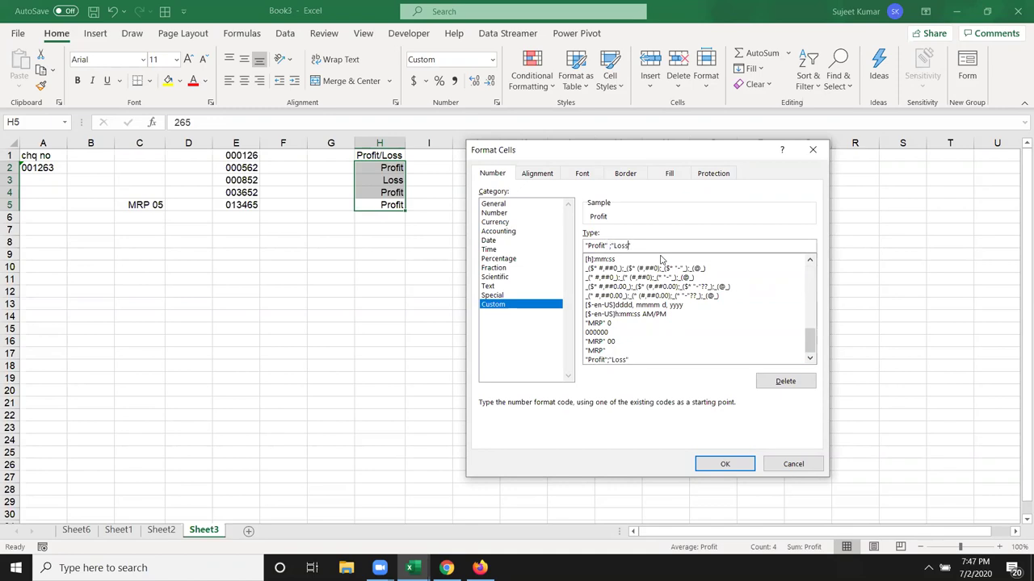
text(0 )
text( 0)
key(Return)
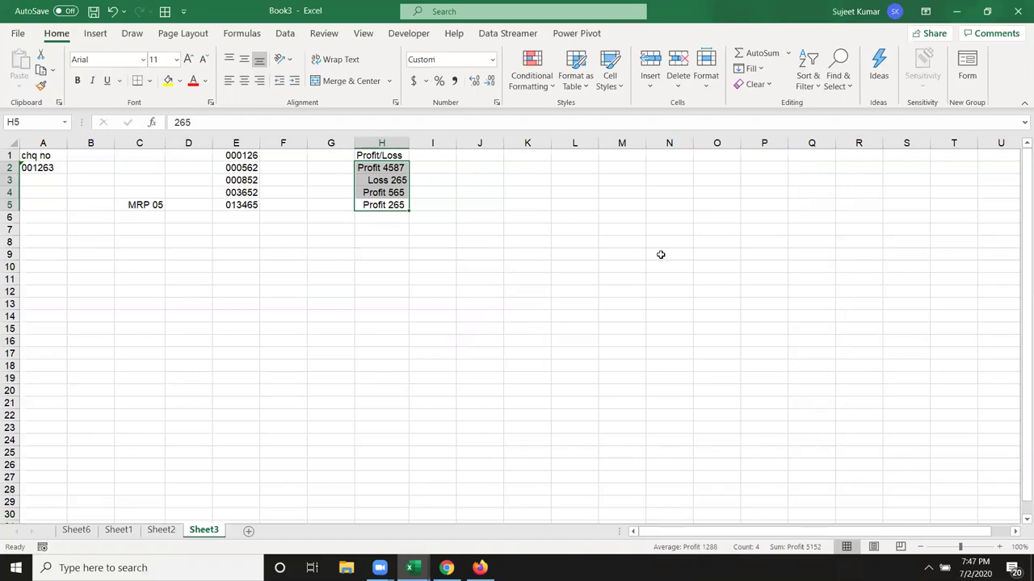
- Change H4 to 0 and look over H1:H5's custom formats without changing them
key(Down)
key(Up)
key(Up)
text(0)
key(Return)
key(Up)
key(Up)
key(Up)
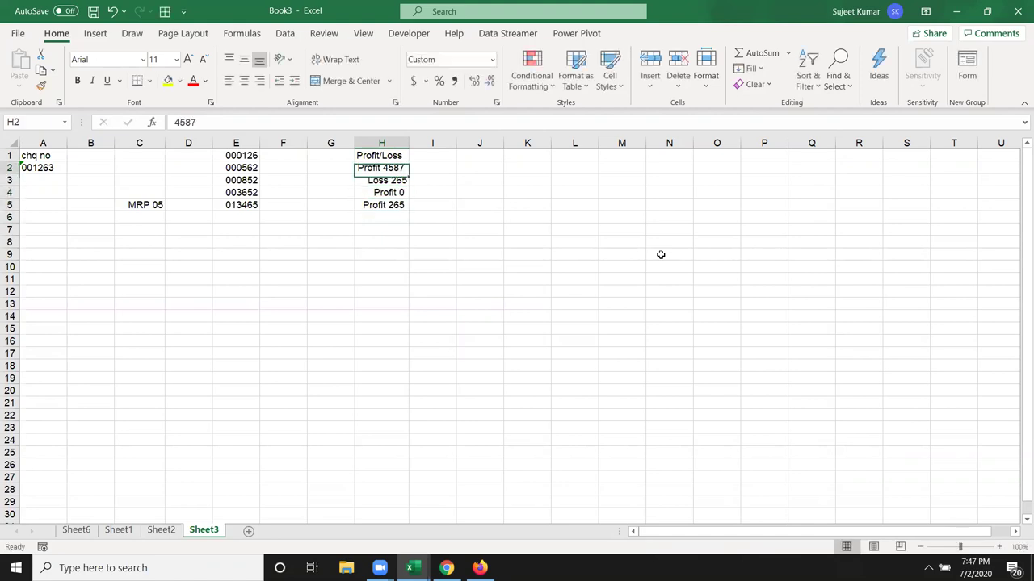
key(Up)
key(shift+Down)
key(shift+Down)
key(shift+Down)
key(shift+Down)
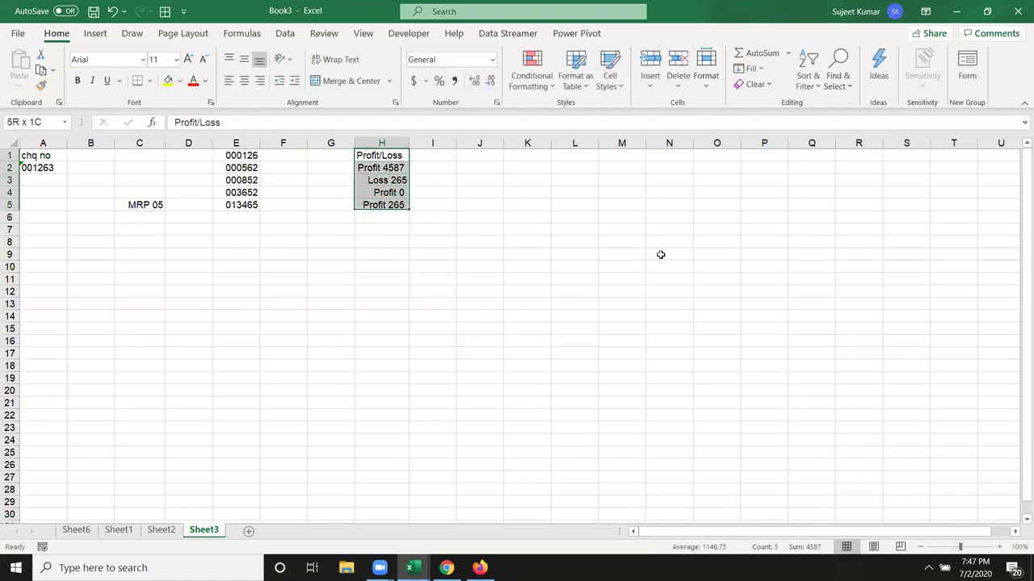
click(497, 103)
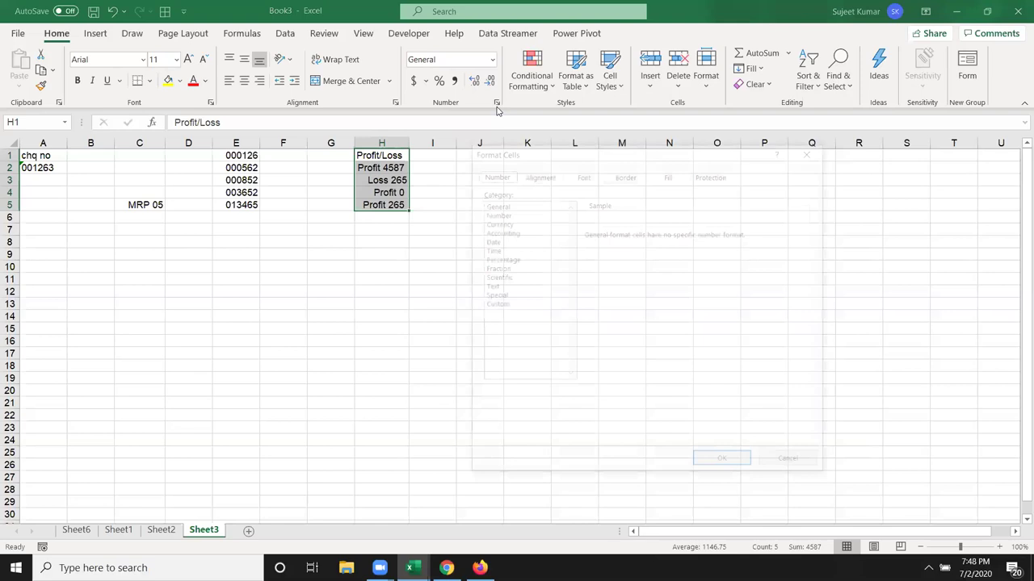
click(494, 305)
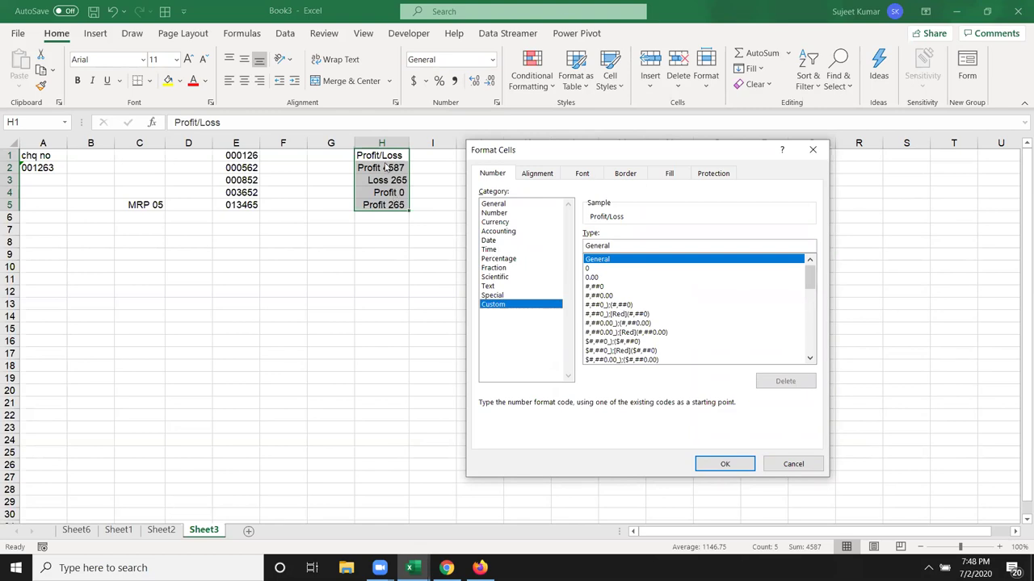
key(Escape)
- Append ;"NPNL" 0 to the H2:H5 format so zero reads NPNL 0
drag(385, 167, 383, 204)
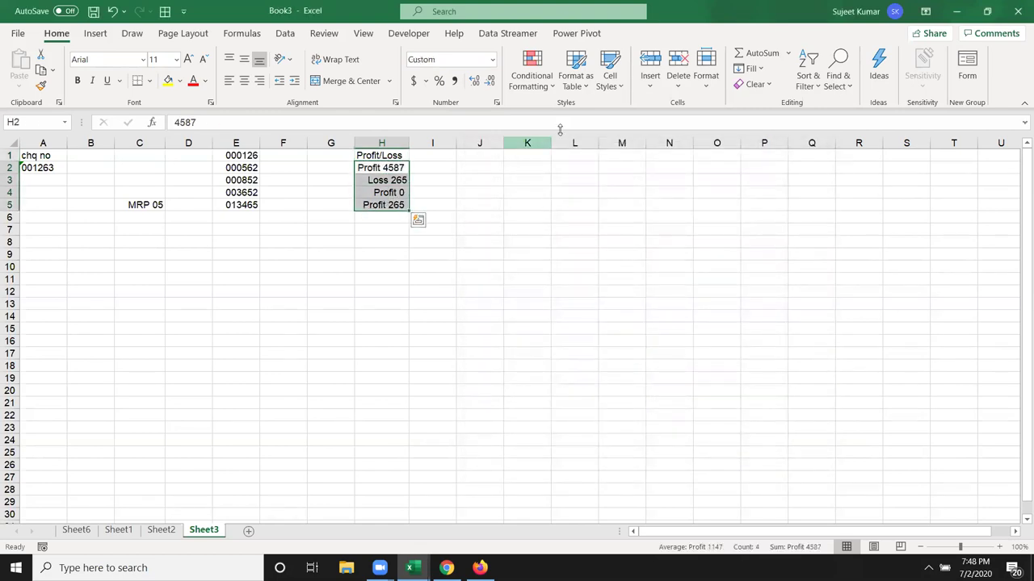
click(495, 103)
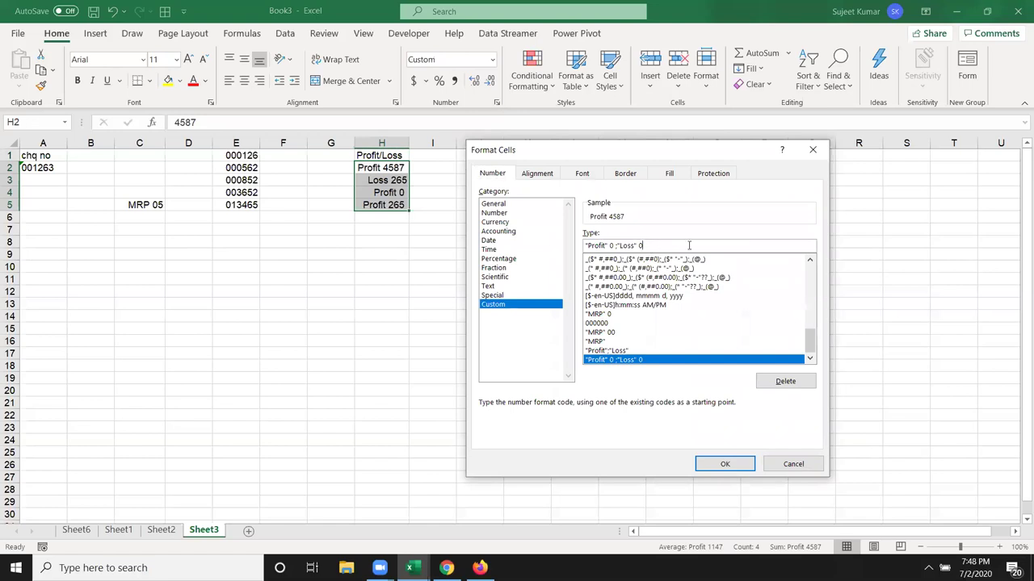
text(;)
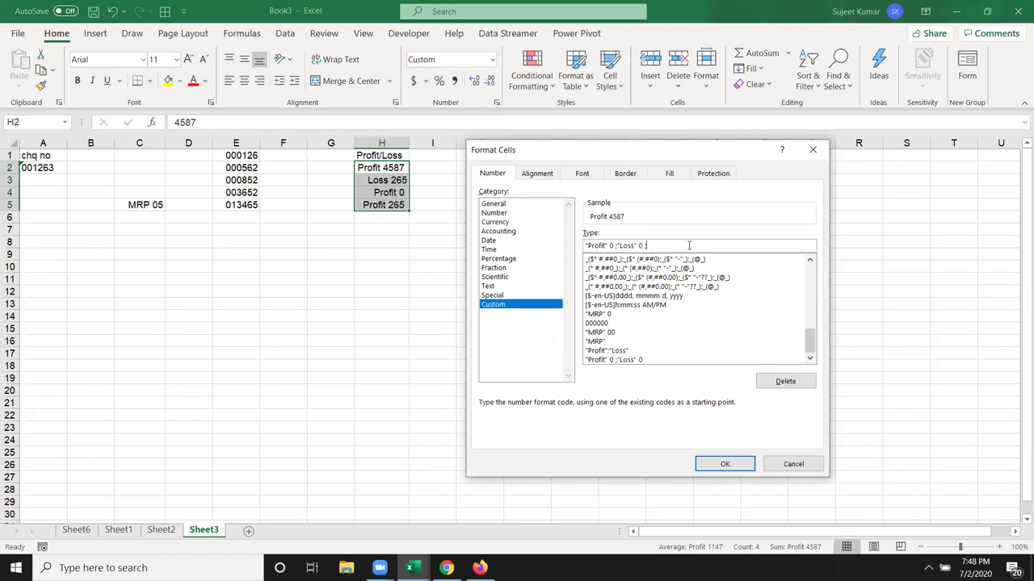
text("NPNL" 0)
key(Return)
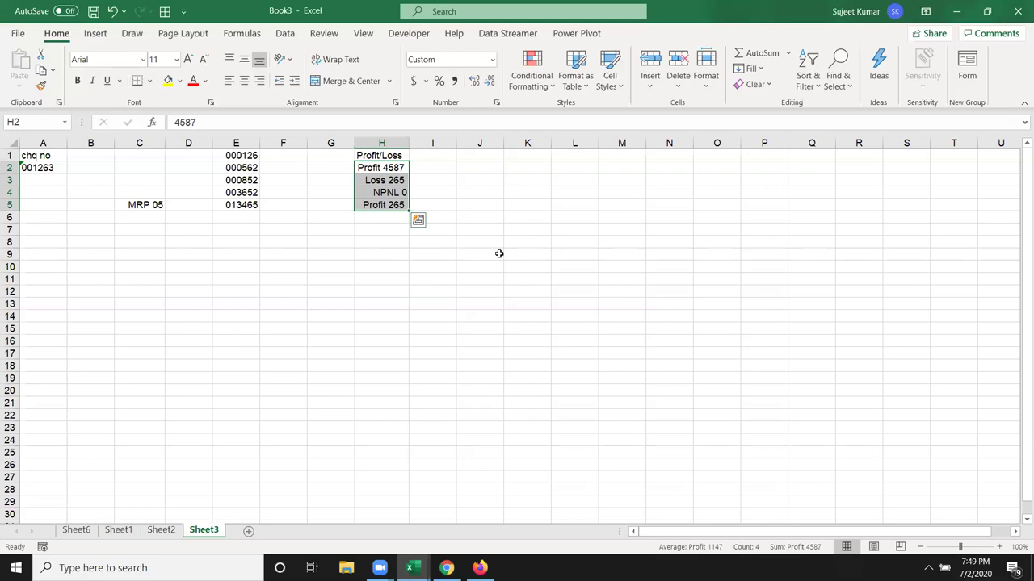
- Add a [red] code before the Loss section of the H2:H5 custom number format
click(381, 191)
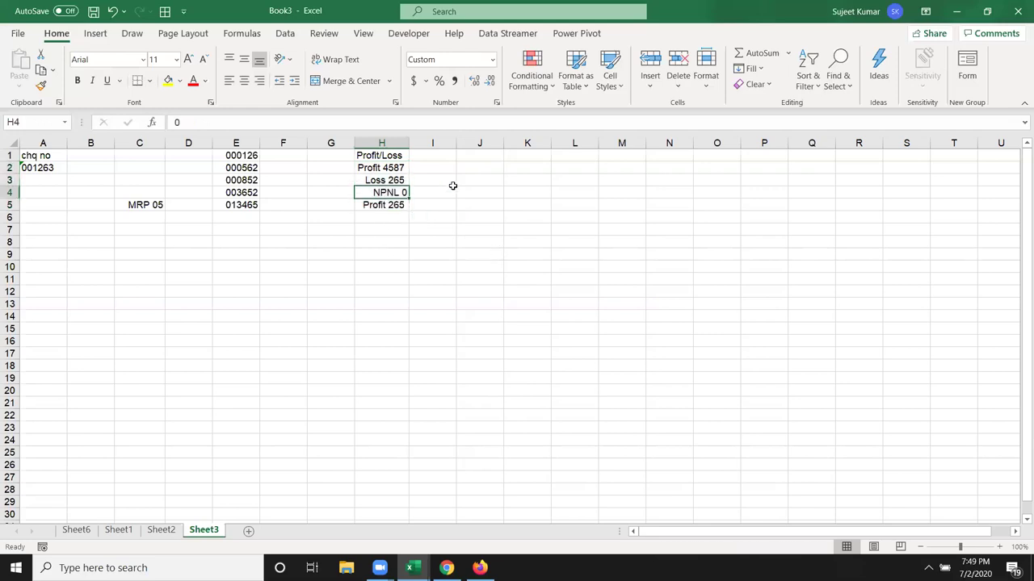
click(477, 167)
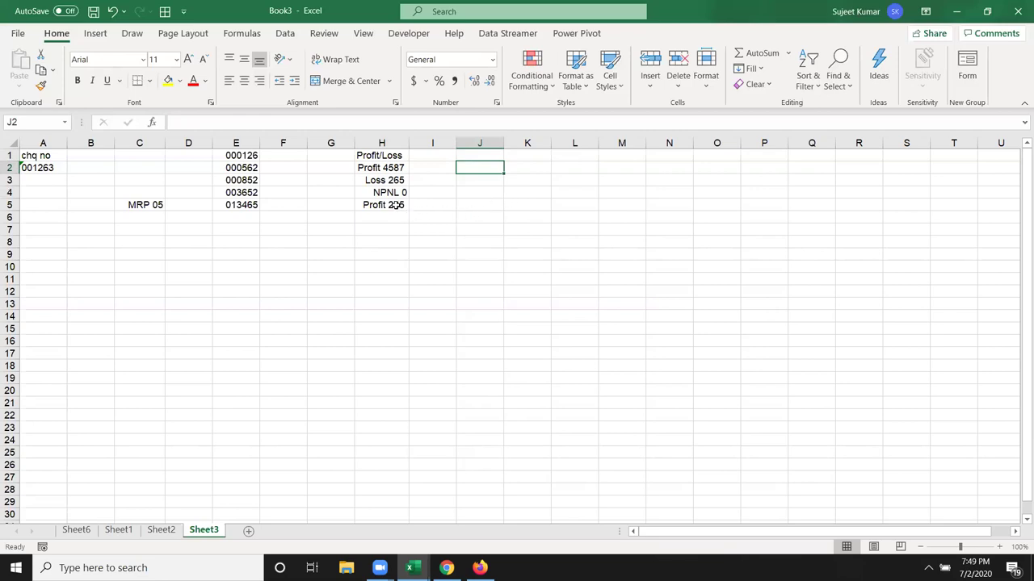
drag(396, 205, 392, 168)
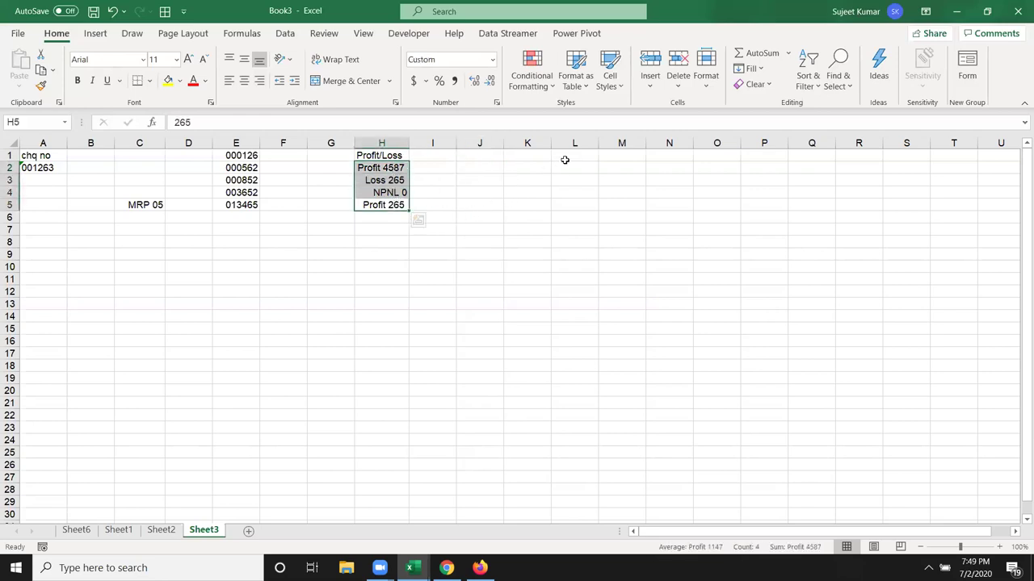
click(496, 103)
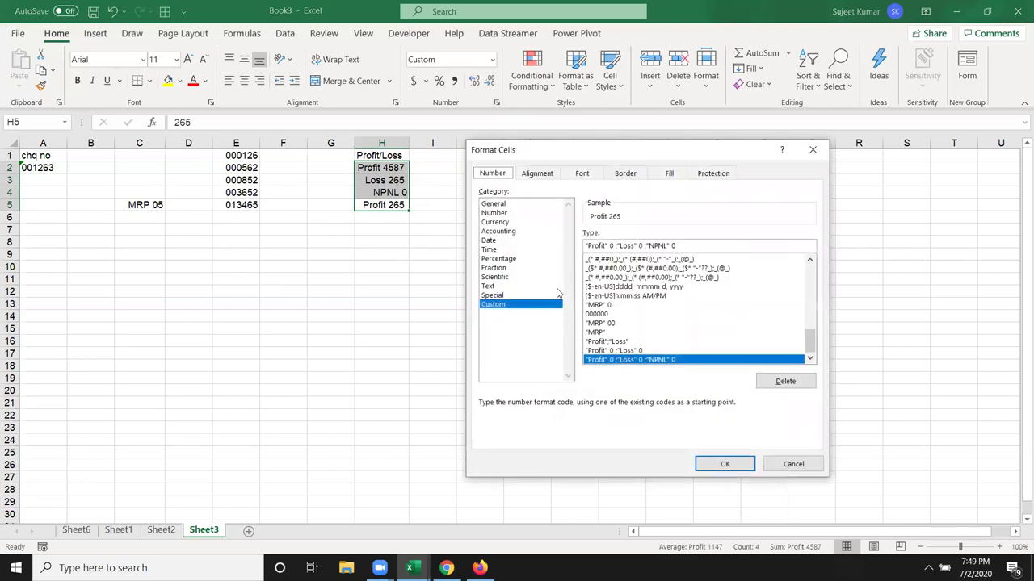
click(617, 246)
text([)
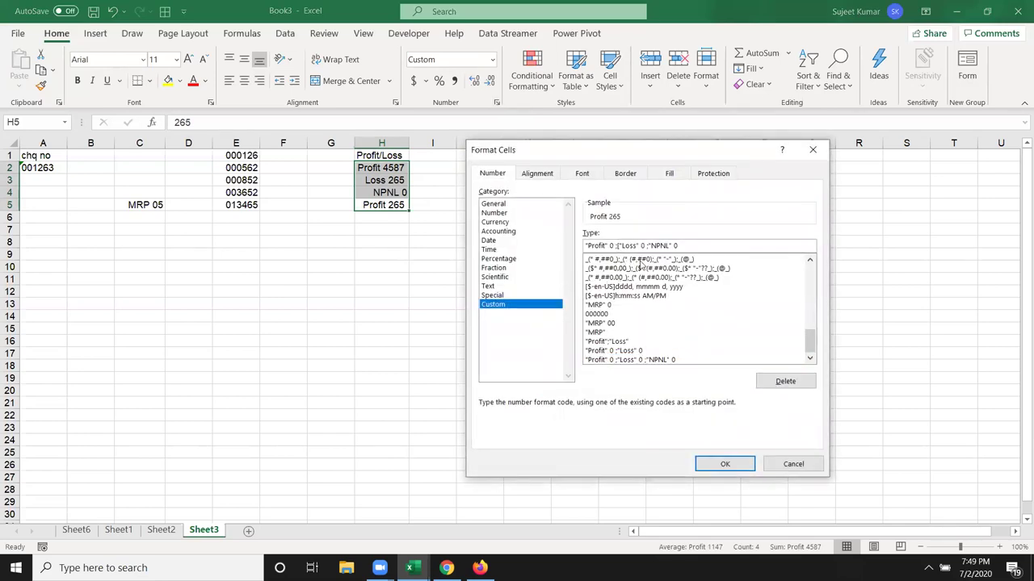
text(red)
text(])
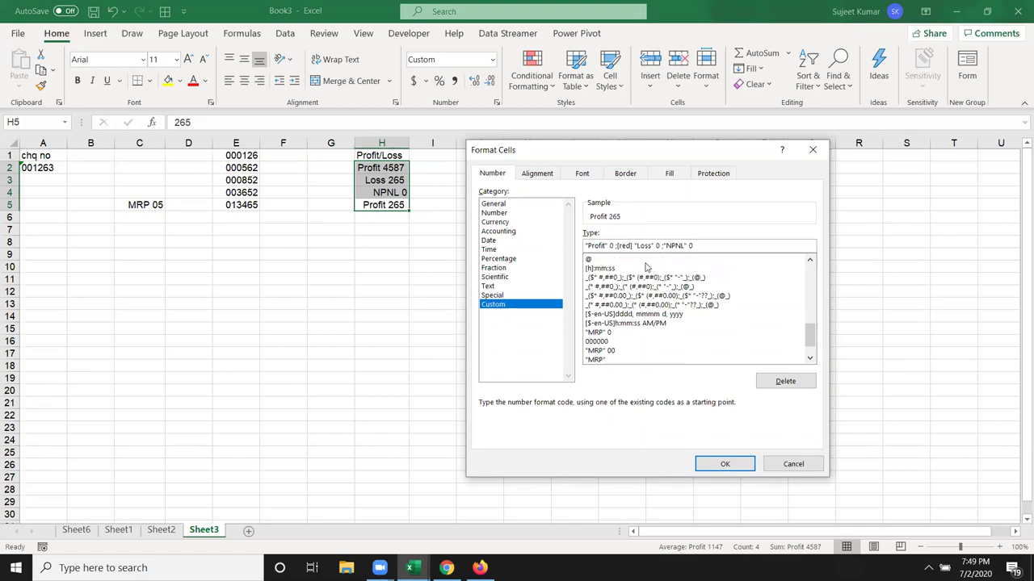
click(718, 463)
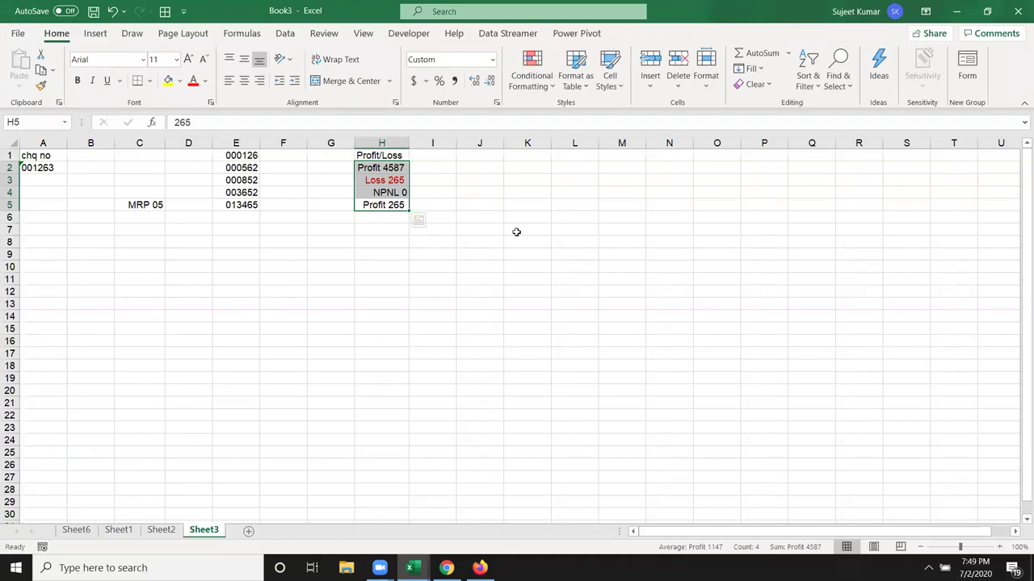
- Enter 152, 265, 21, 36 and 21 into J2:J6
click(480, 167)
text(152)
key(Return)
text(265)
key(Return)
text(21)
key(Return)
text(36)
key(Return)
text(21)
key(Return)
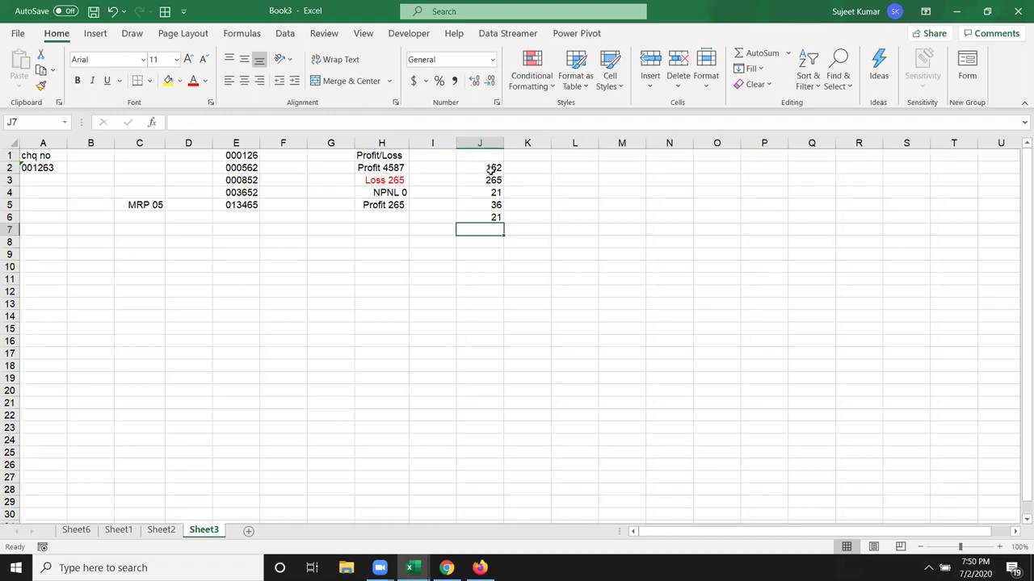
- Give J2:J6 the custom format [RED][<100];[green][>100]
drag(490, 170, 480, 218)
click(497, 104)
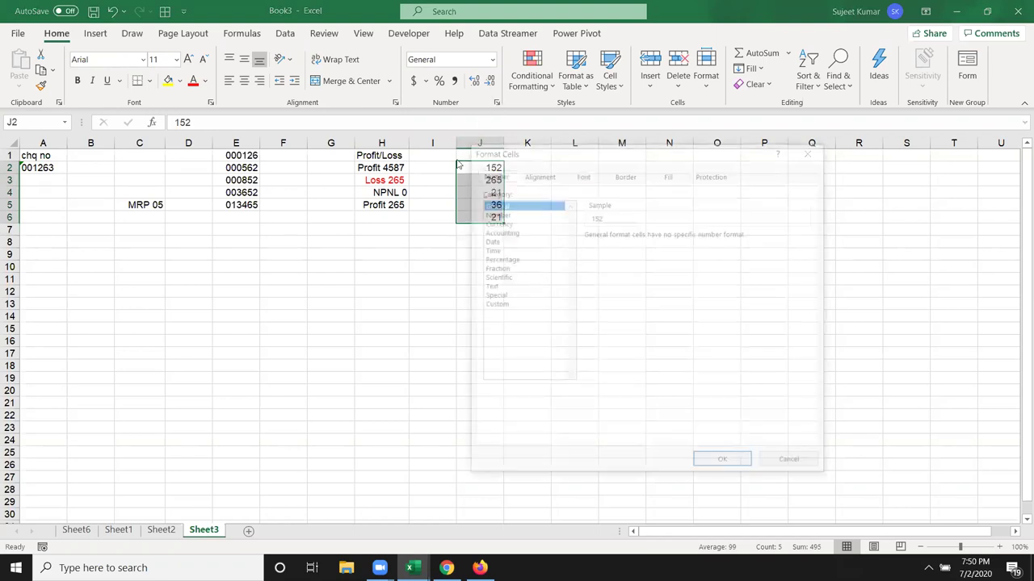
drag(556, 153, 151, 185)
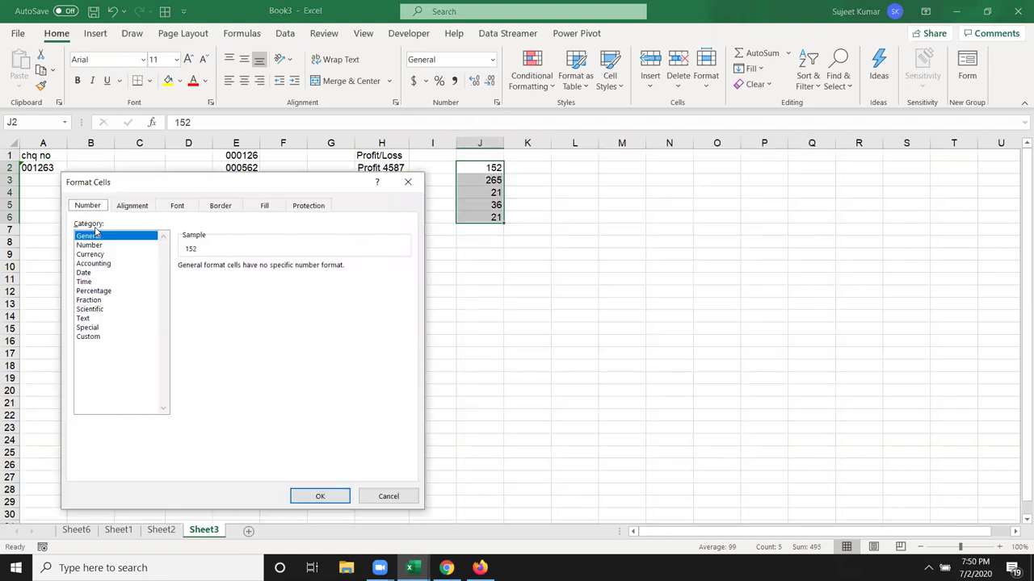
click(87, 336)
double_click(215, 278)
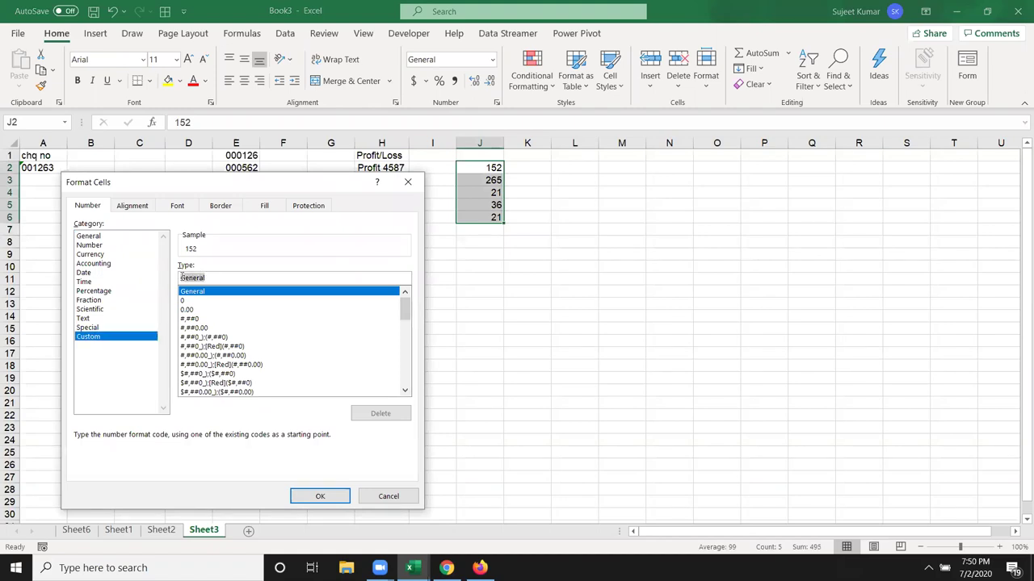
key(BackSpace)
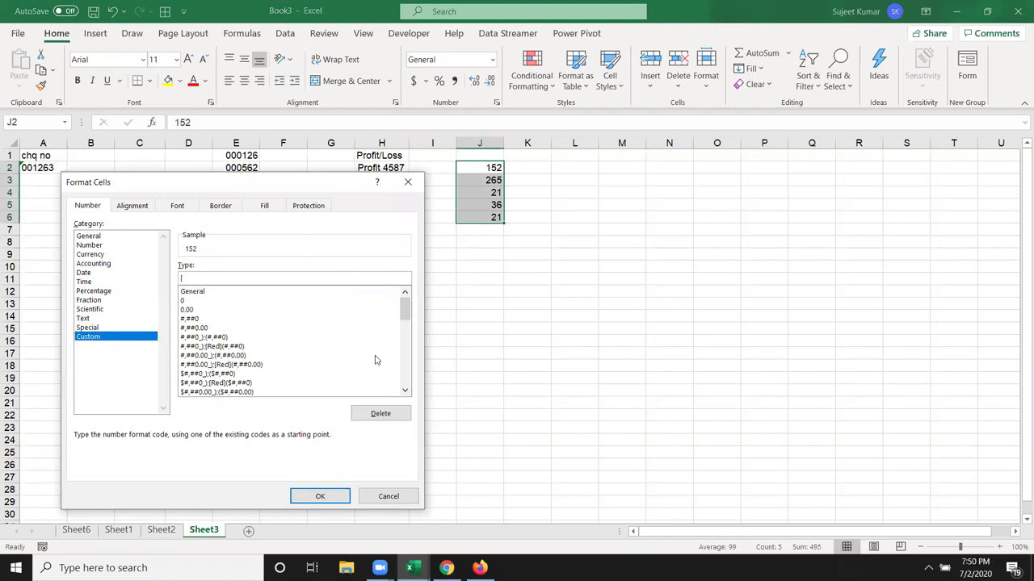
text(RED][)
text(<100])
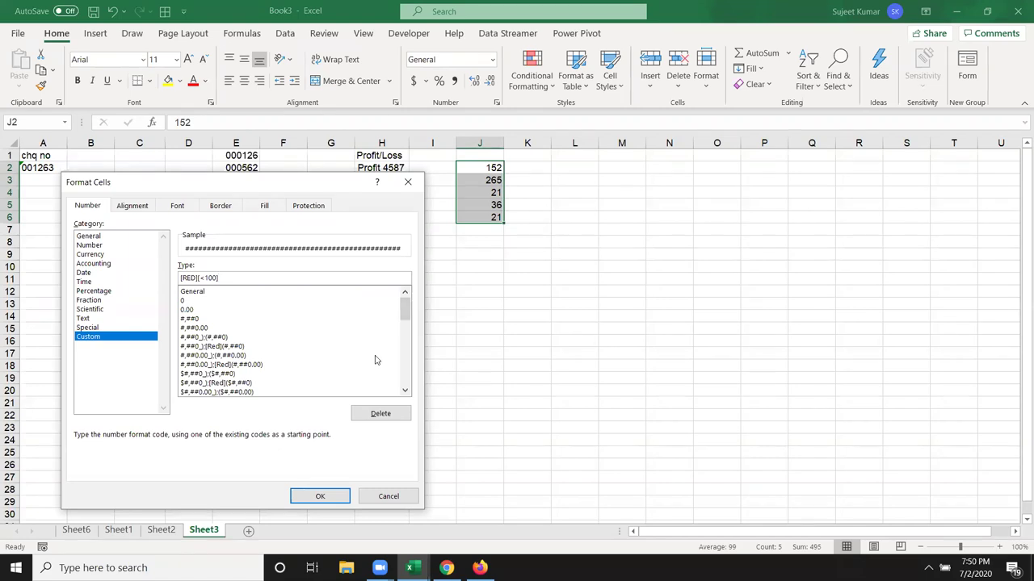
text(;[)
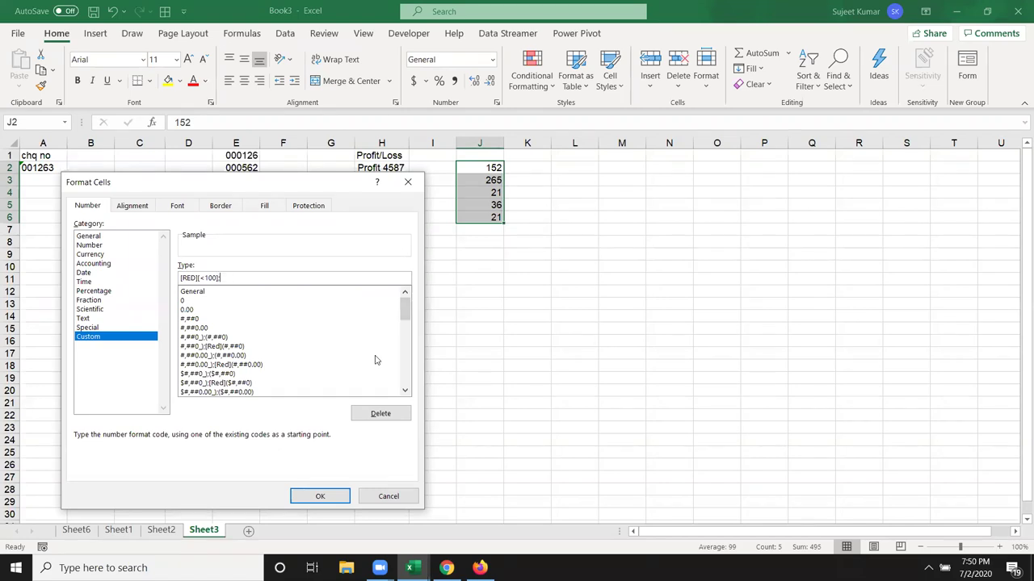
text(g)
text(reen])
key(BackSpace)
text(>100])
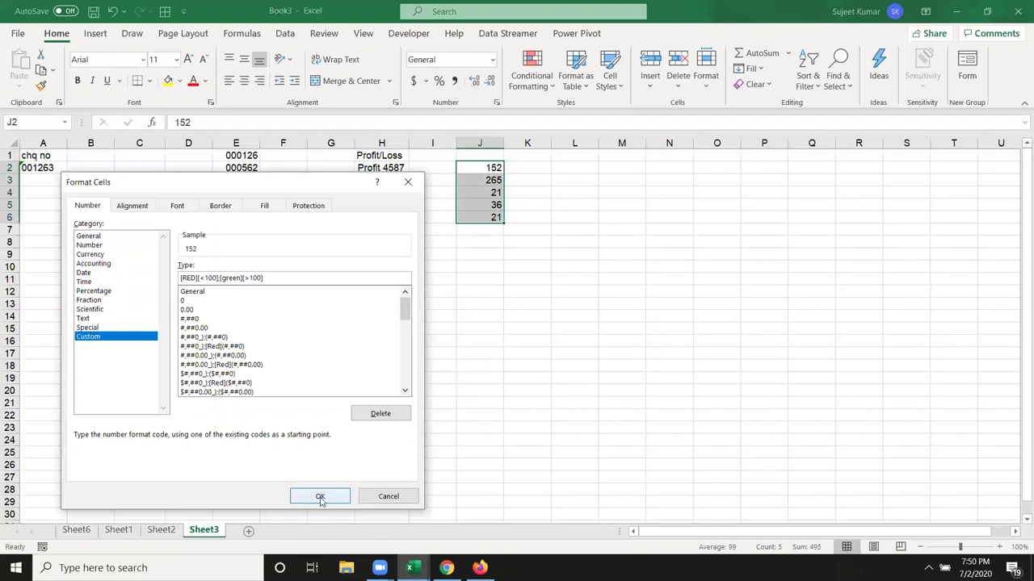
click(321, 498)
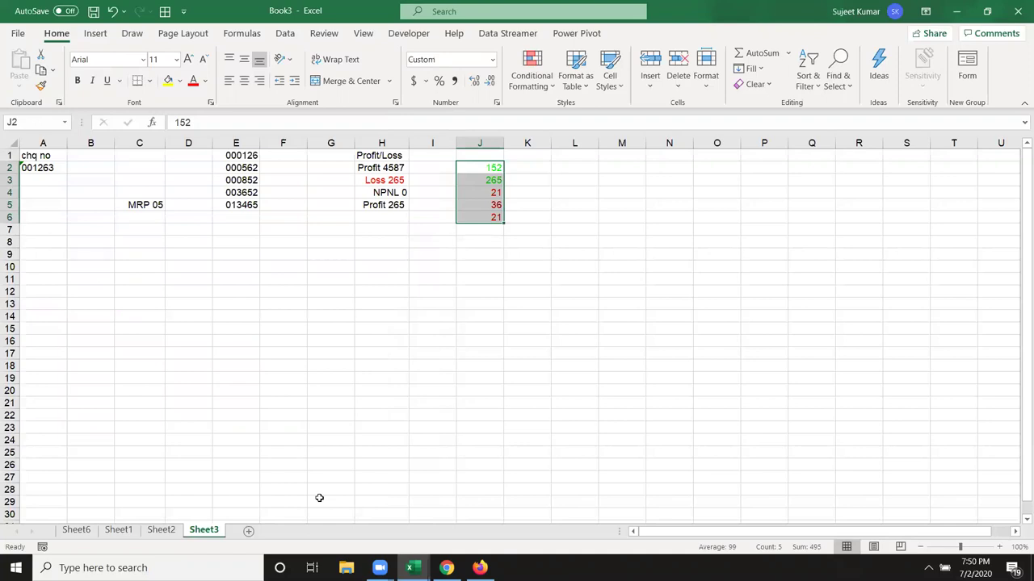
click(465, 214)
drag(464, 214, 466, 169)
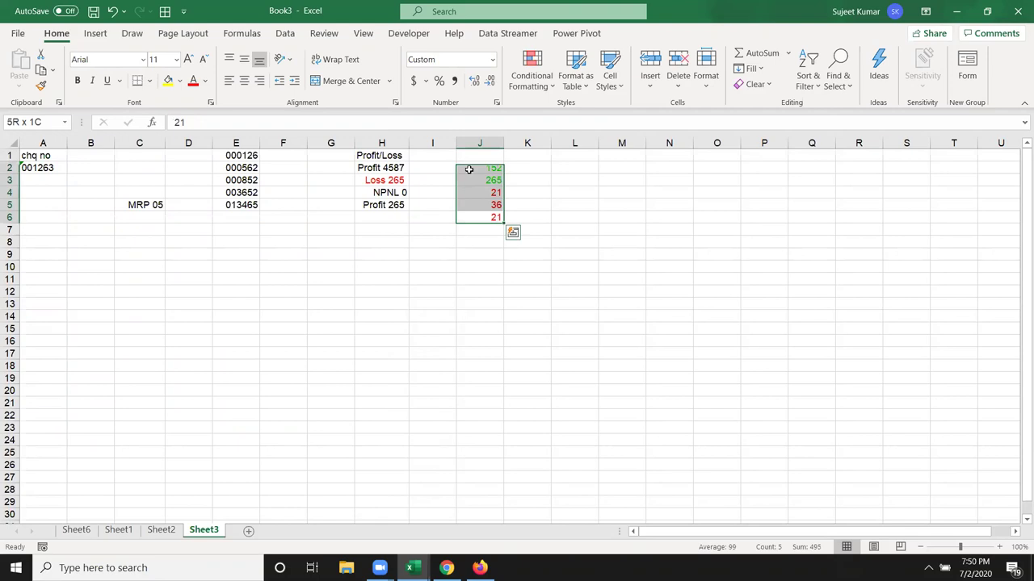
- Enter 5/1 in B10 so it shows as 1-May, and check its d-mmm custom format
click(96, 291)
click(94, 267)
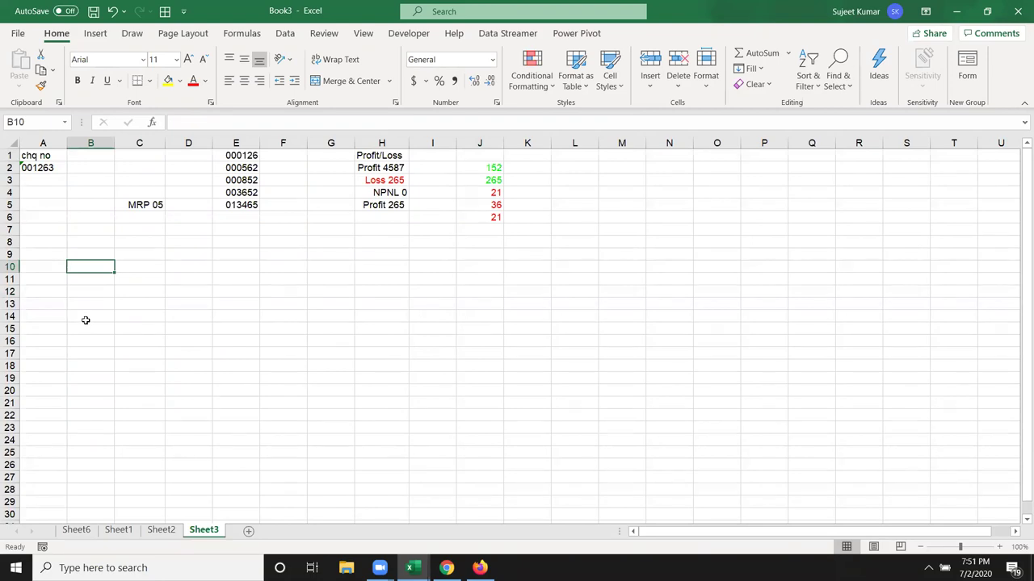
text(1/1)
key(Return)
key(Up)
text(5/1)
key(Return)
key(Up)
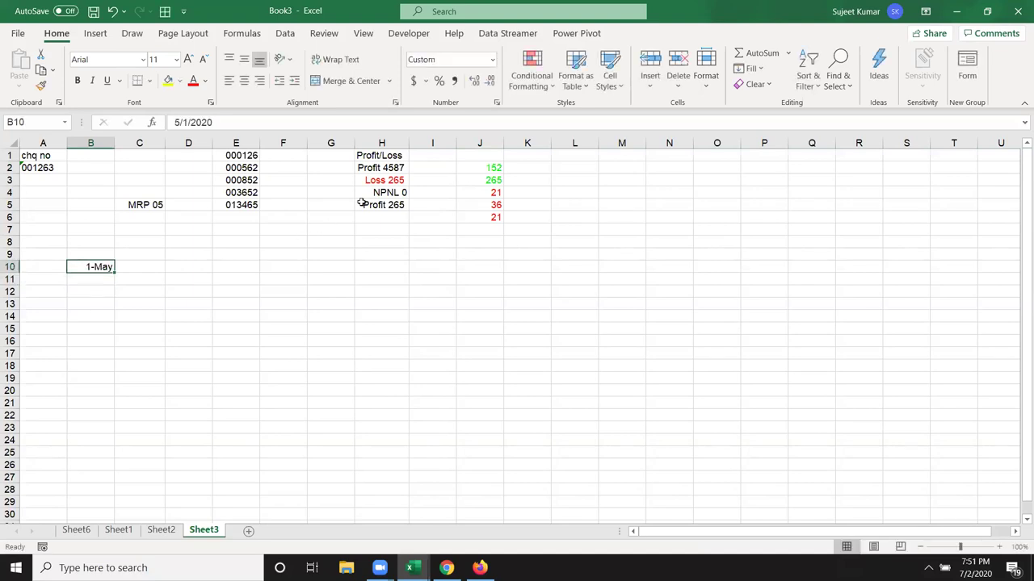
click(496, 102)
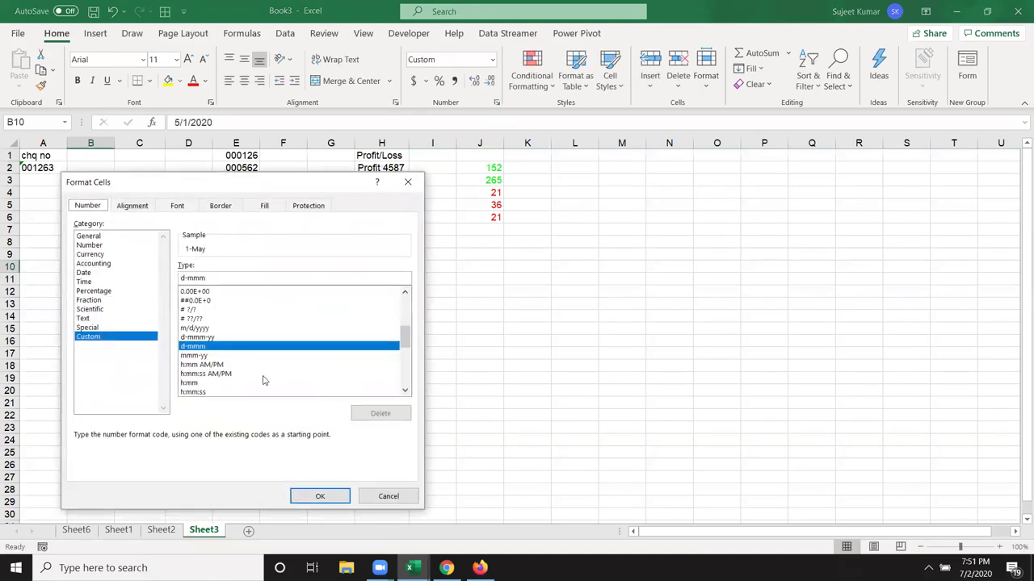
drag(307, 192, 617, 191)
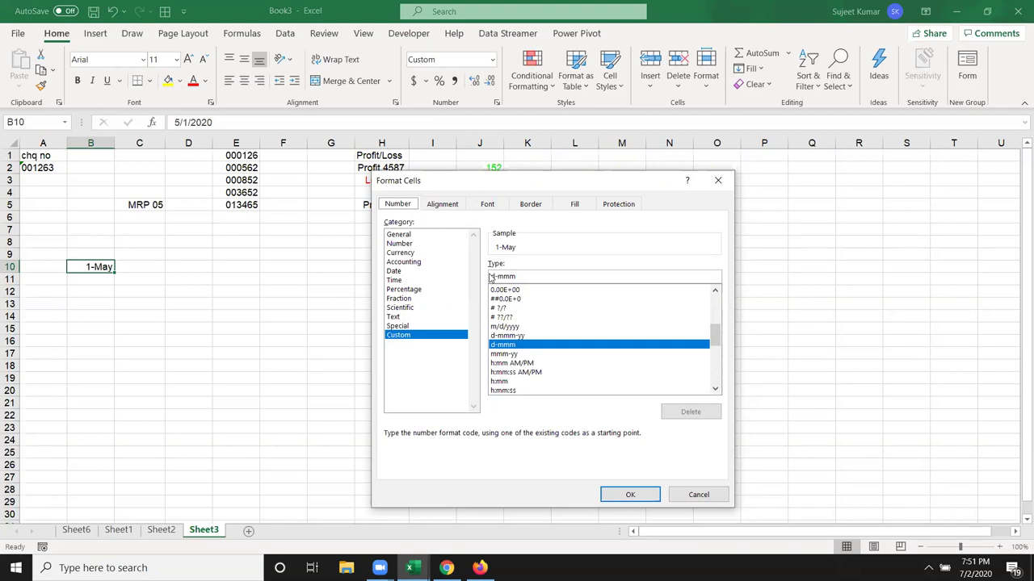
- Clear the date from B10 and enter the duration 45:30 in B11
click(627, 495)
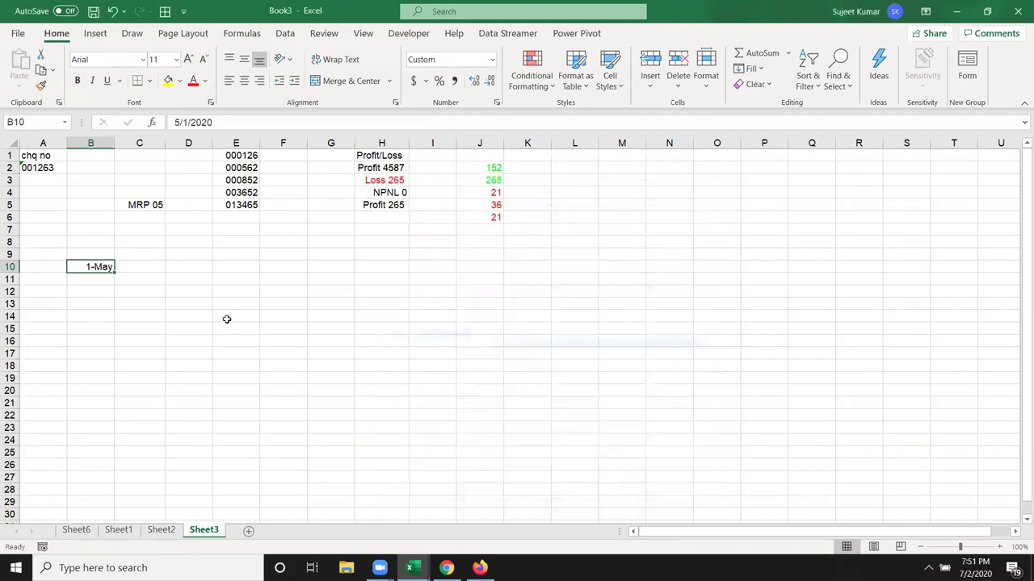
key(Delete)
key(Down)
text(10)
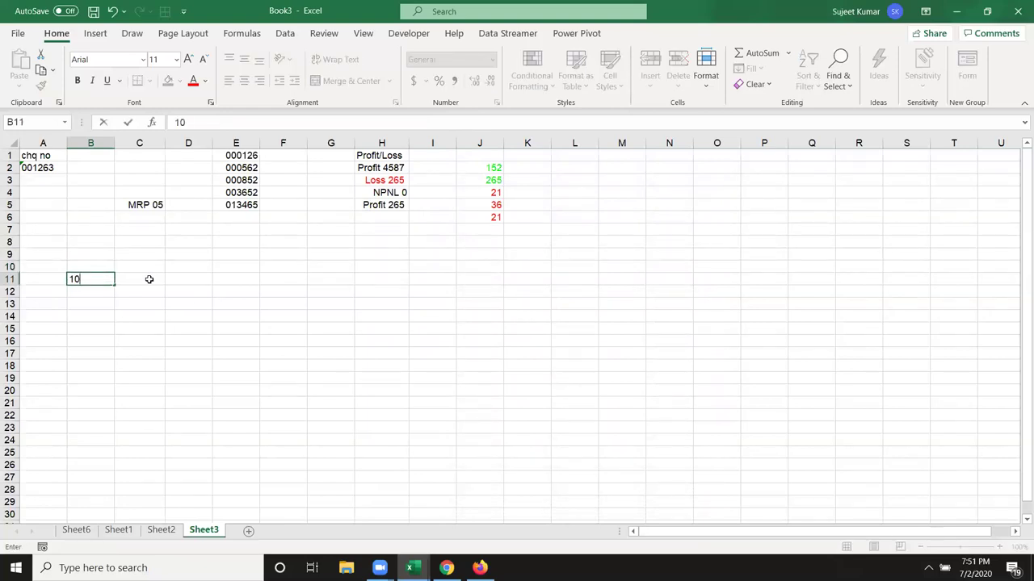
key(Escape)
text(45)
text(:30)
key(Return)
- Apply the custom format [m] to B11 so it shows 2730 minutes
key(Up)
click(148, 279)
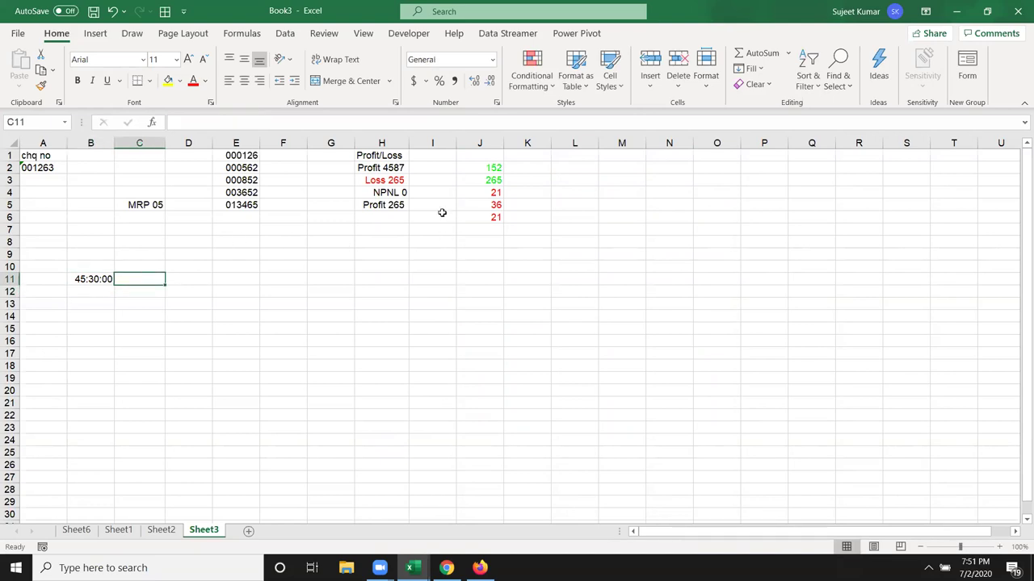
click(87, 277)
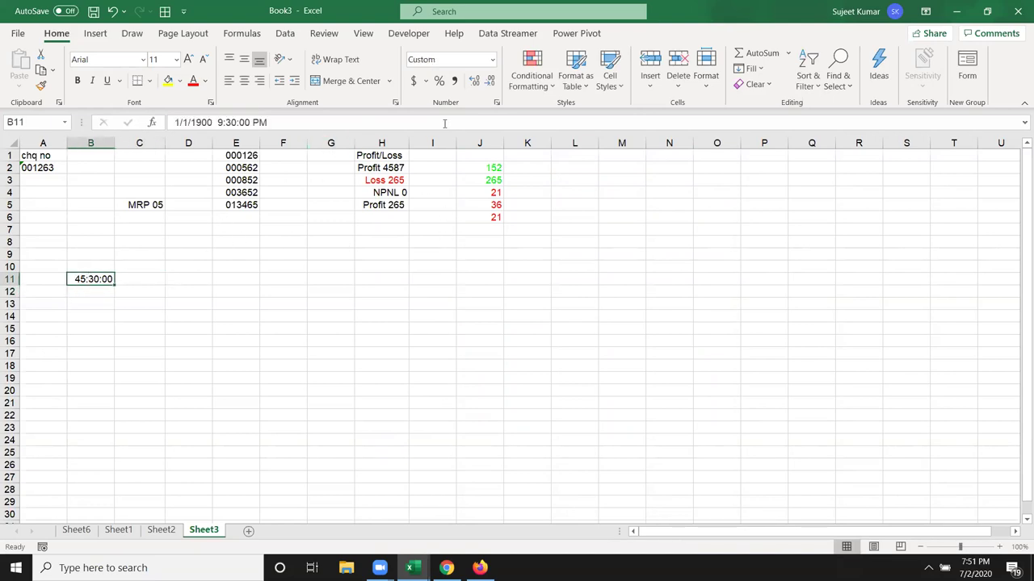
click(496, 105)
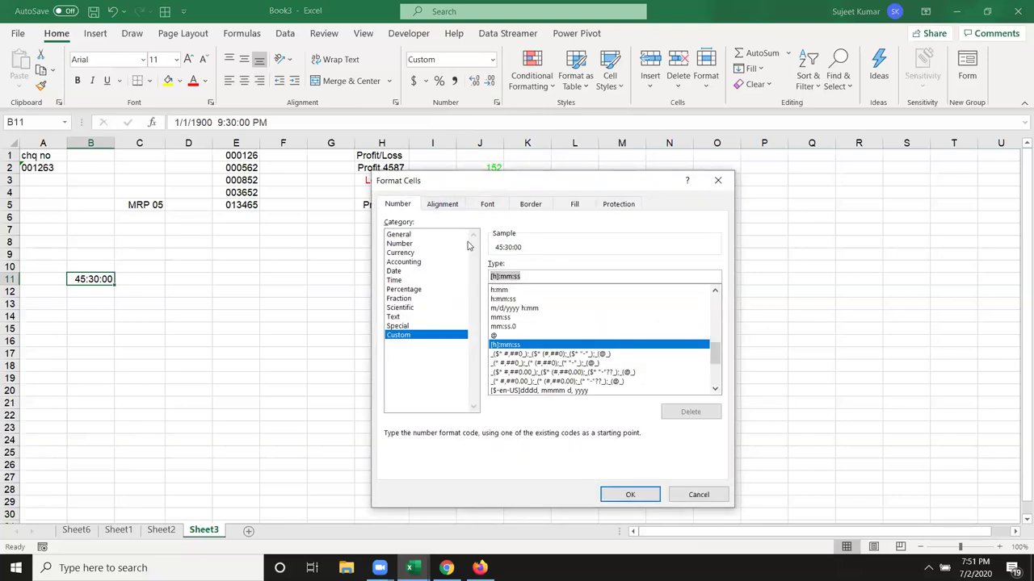
text([m])
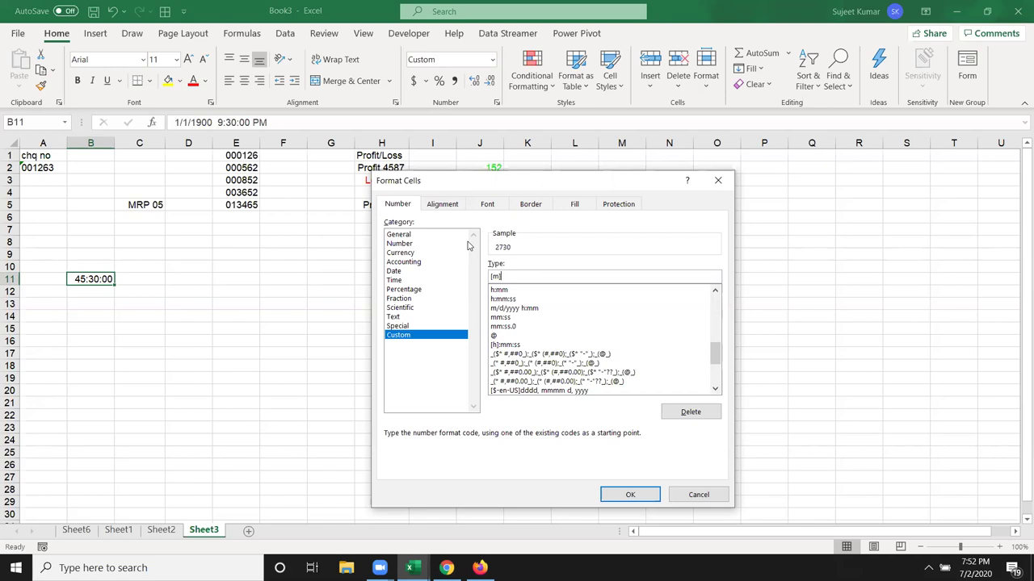
key(Return)
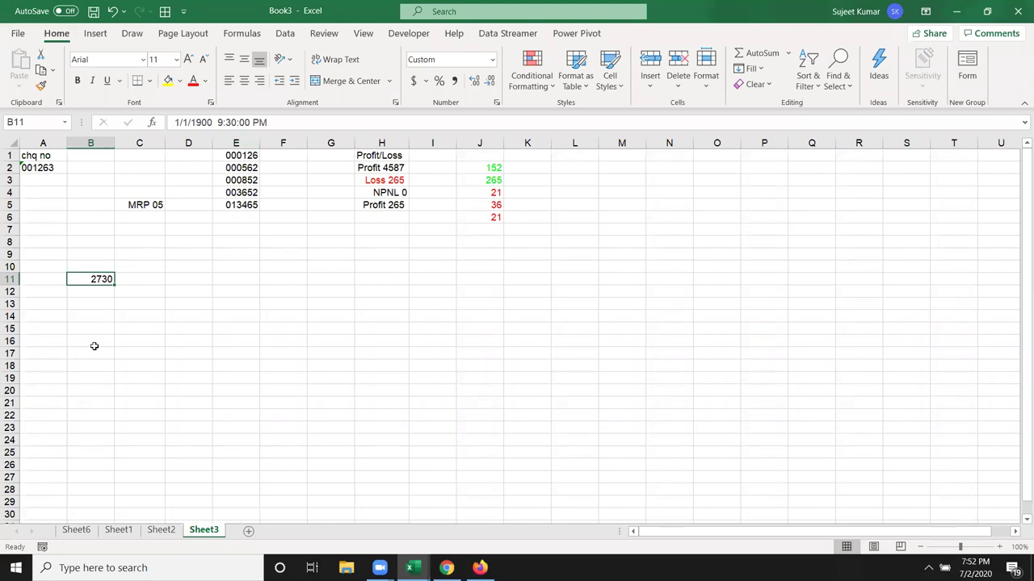
- Undo the minutes format on B11 and enter =TEXT(B11,"[m]") in C11
key(ctrl+z)
click(125, 283)
text(=)
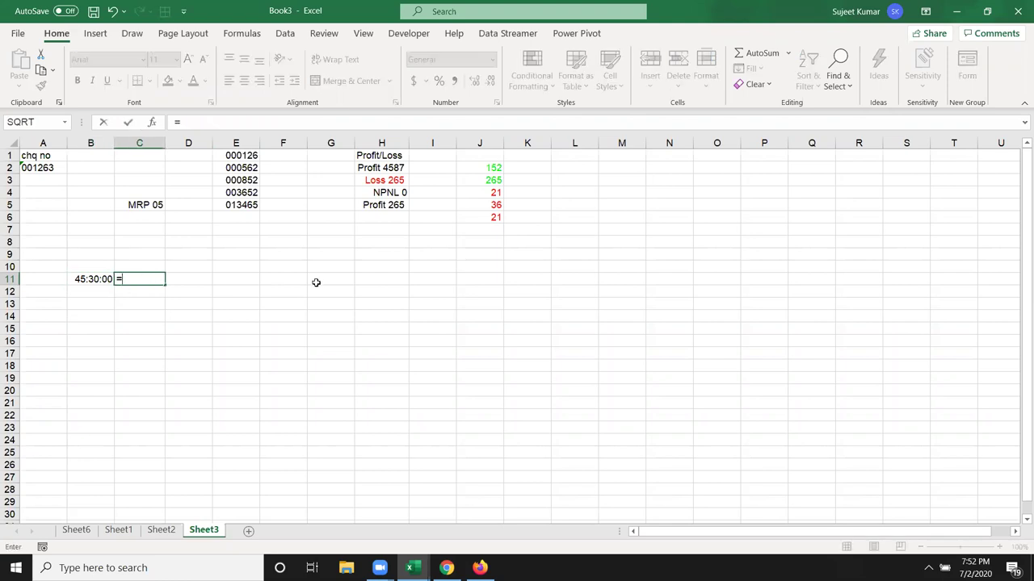
text(te)
key(Tab)
key(Left)
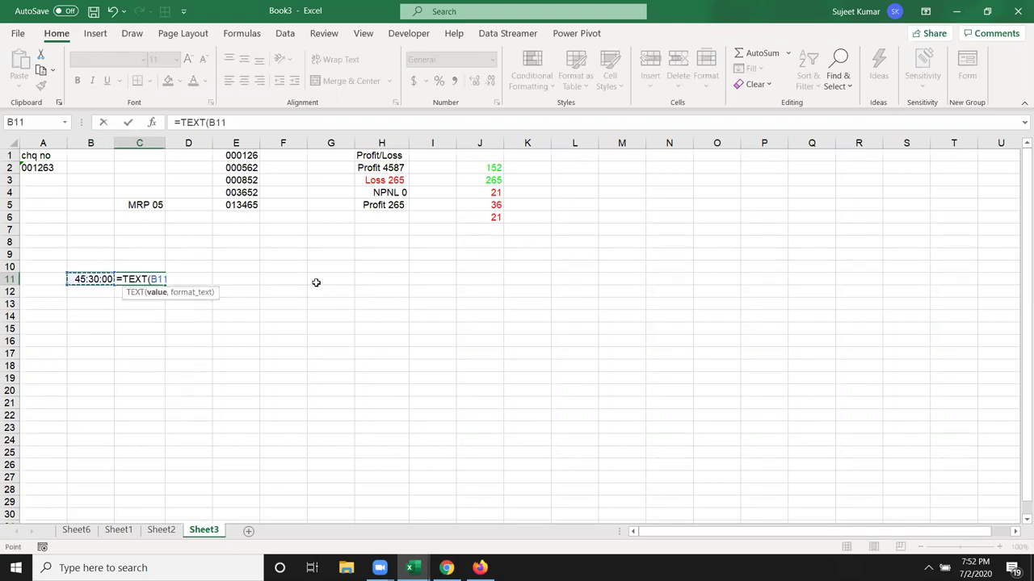
text(,")
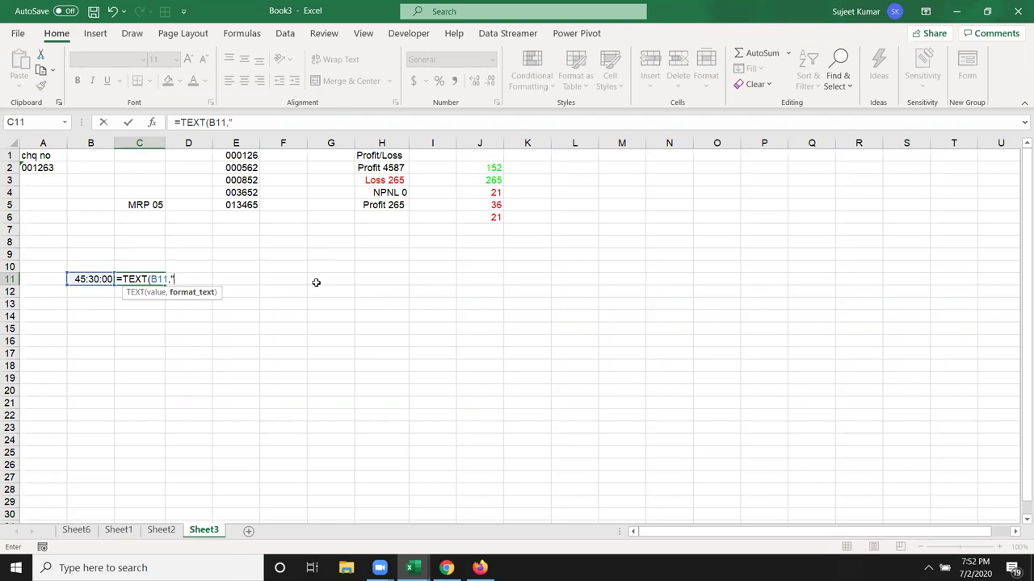
text([)
text(m]"))
key(Return)
key(Up)
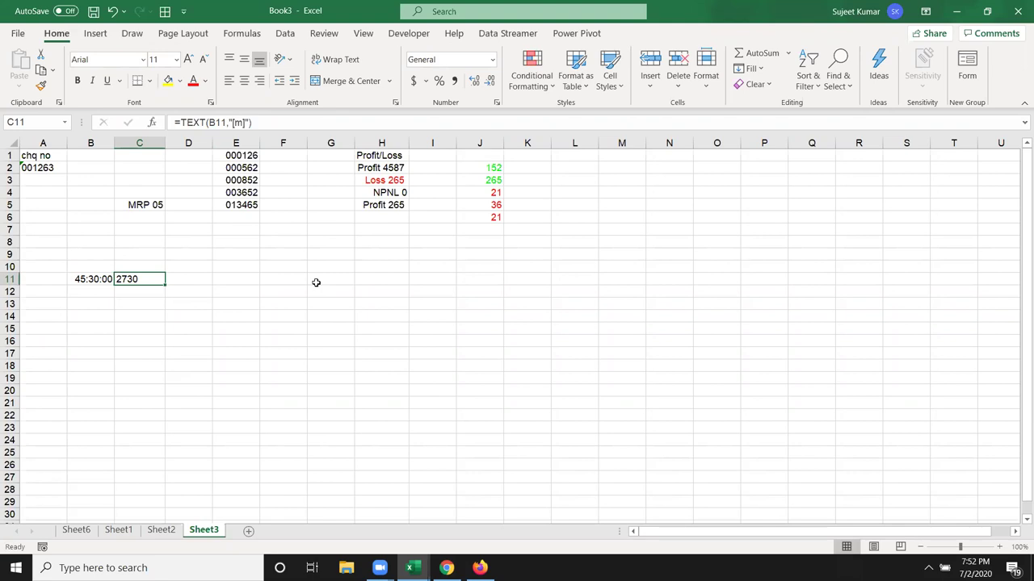
- Change the C11 formula to =TEXT(B11,"[s]") so it returns 163800 seconds
key(Down)
key(Up)
key(F2)
key(Left)
key(Left)
key(Left)
key(BackSpace)
text(s)
key(Return)
key(Up)
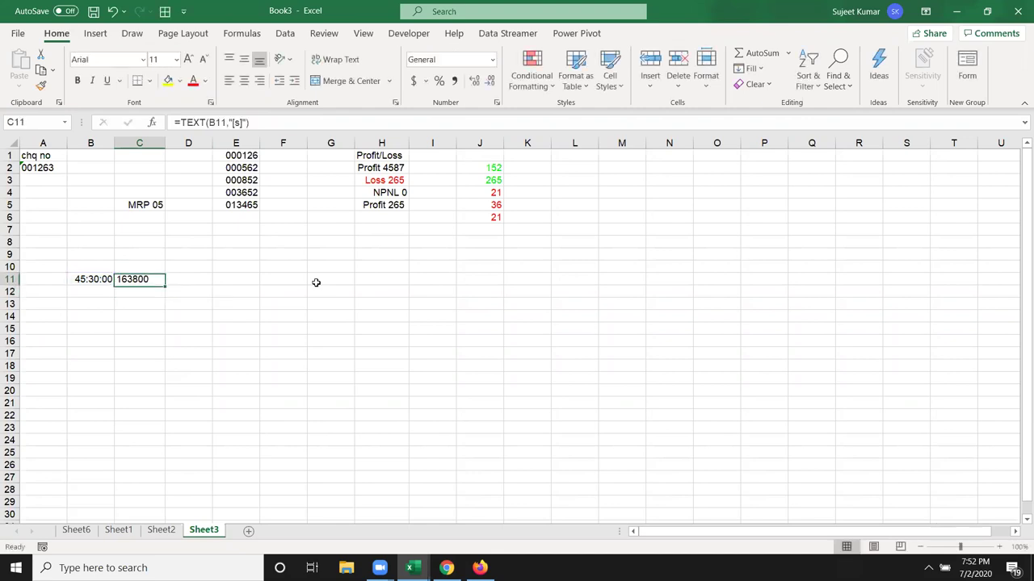
key(F2)
key(Left)
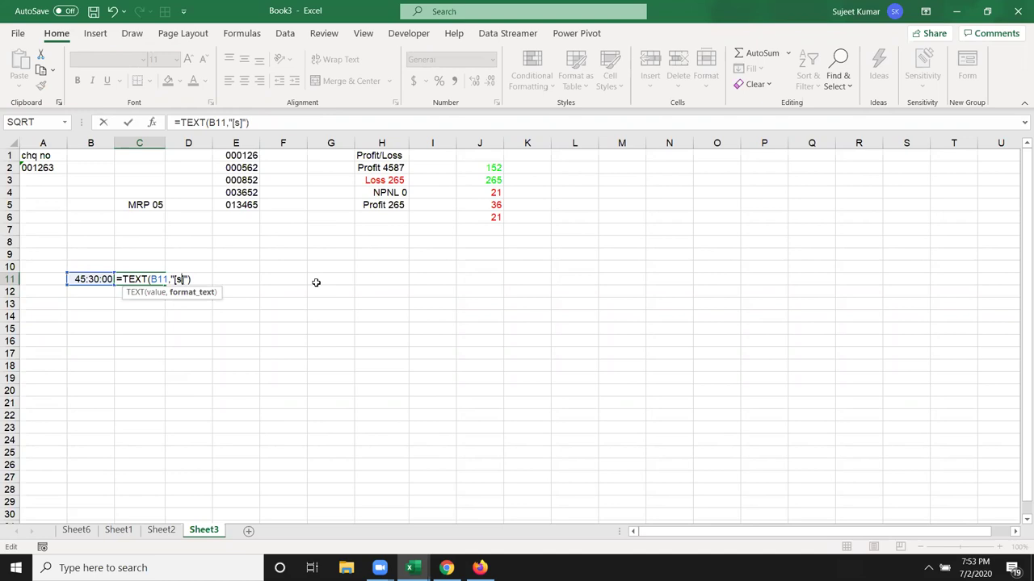
key(Return)
key(Up)
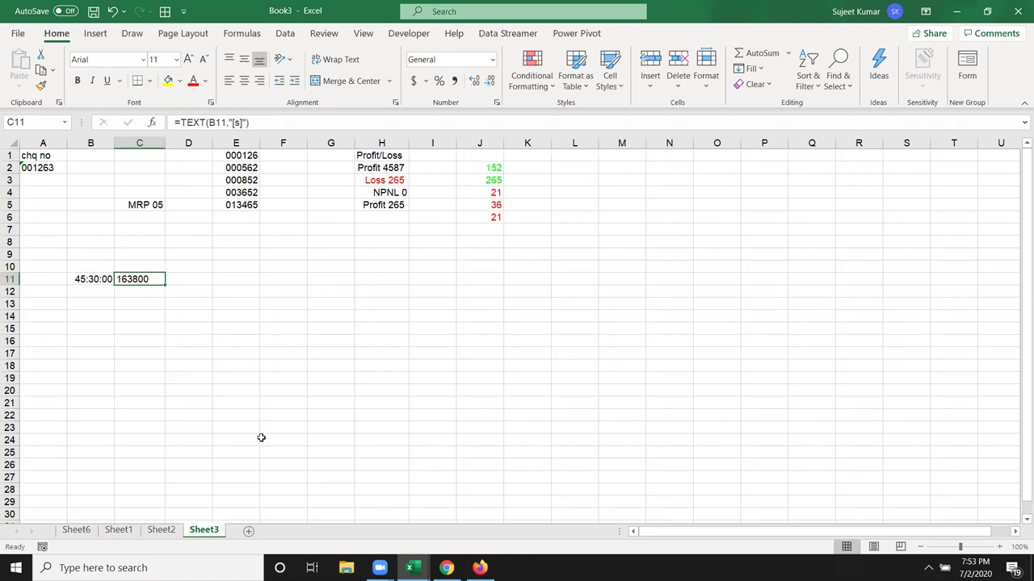
click(81, 343)
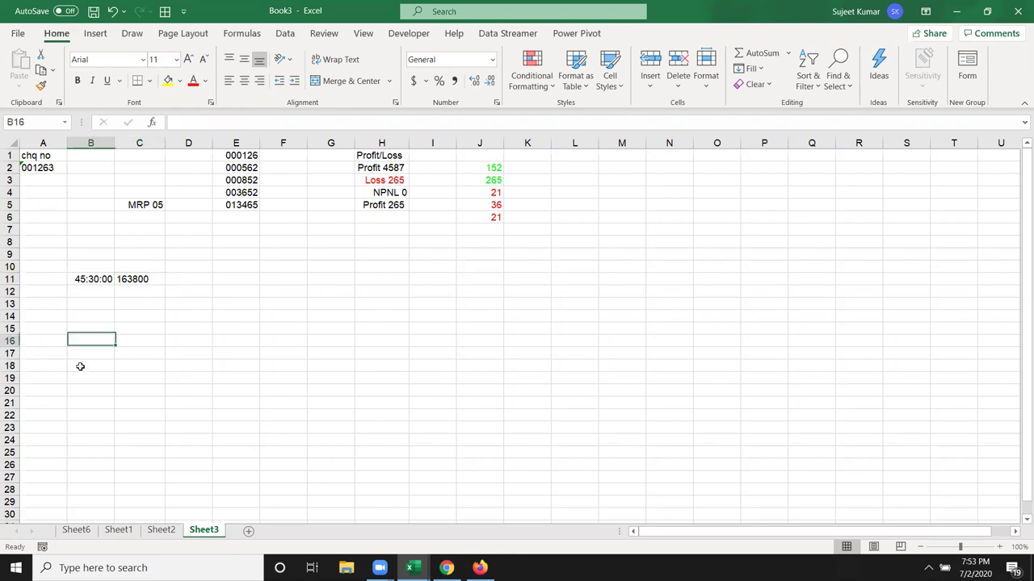
- Add the label Company in A17, leaving A18 empty
click(225, 290)
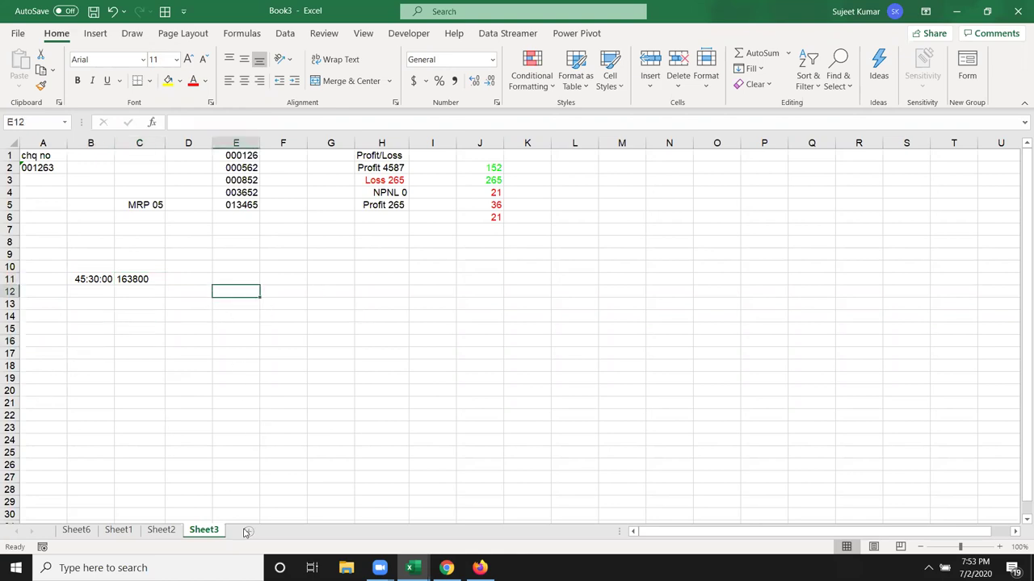
scroll(97, 374, down, 3)
click(51, 239)
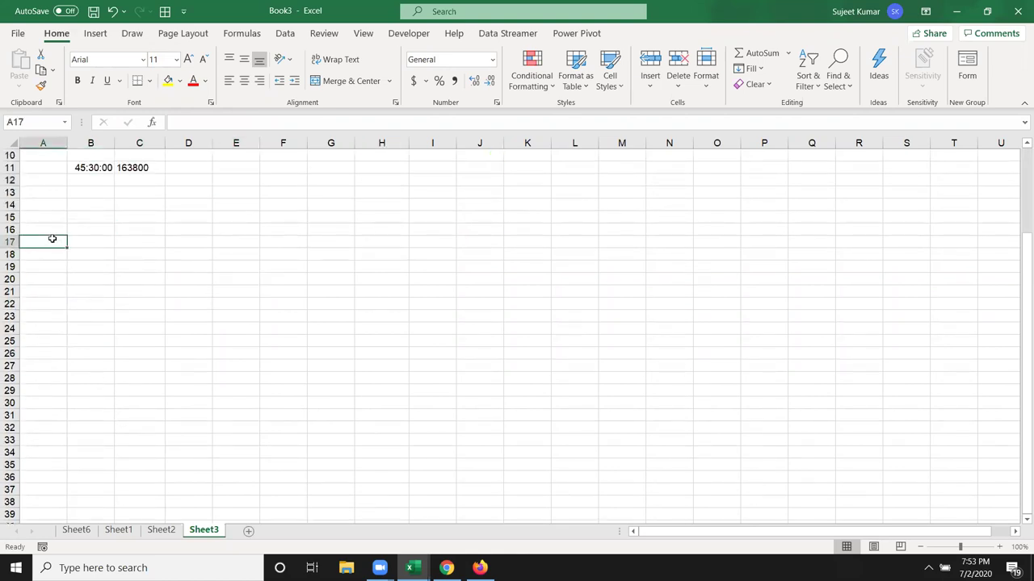
text(Com)
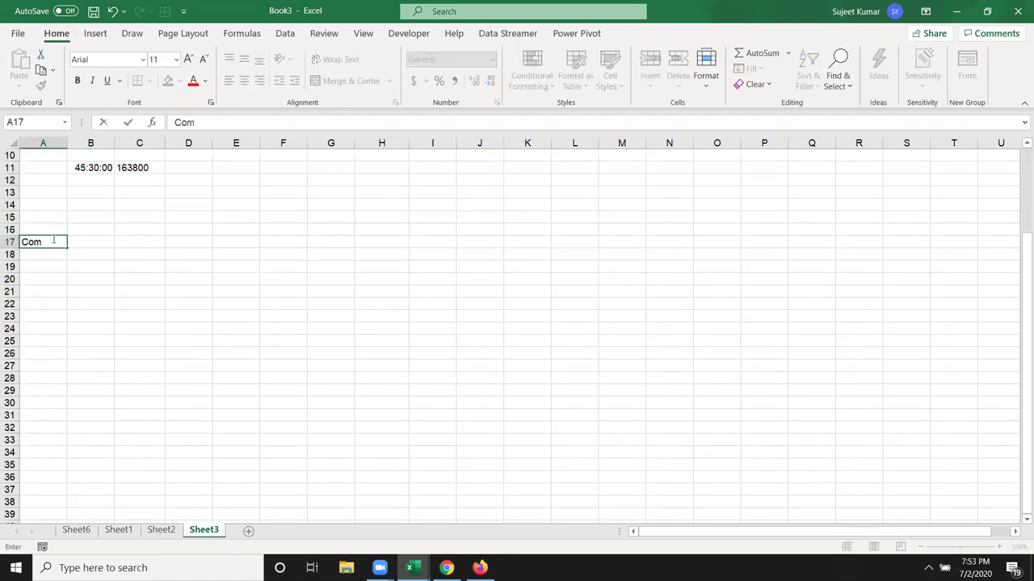
text(pany)
key(Return)
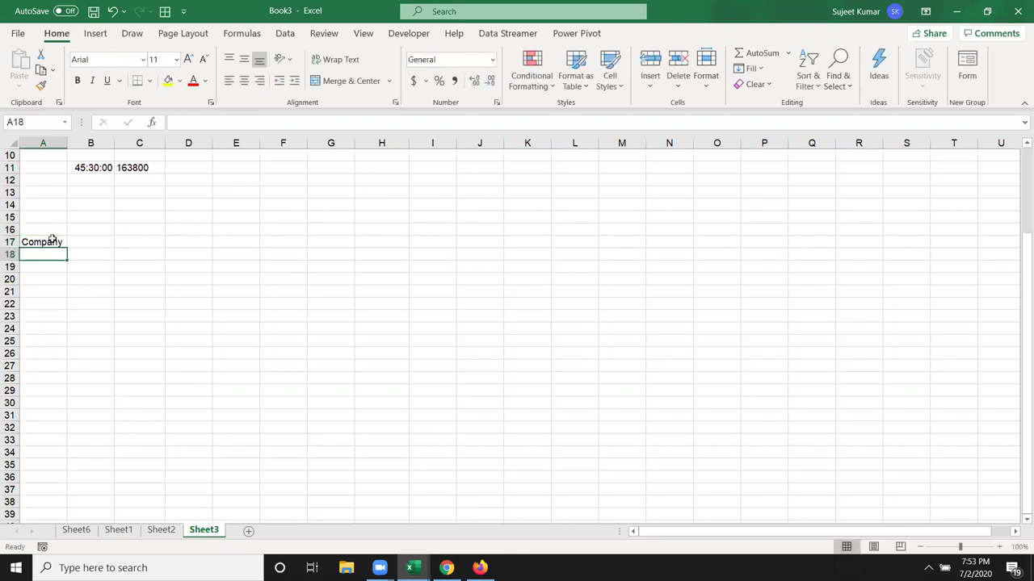
text(M/S)
key(Return)
key(Up)
key(Delete)
- Give A18:A23 the custom format "M/s" @ to prefix text with M/s
shift+click(60, 323)
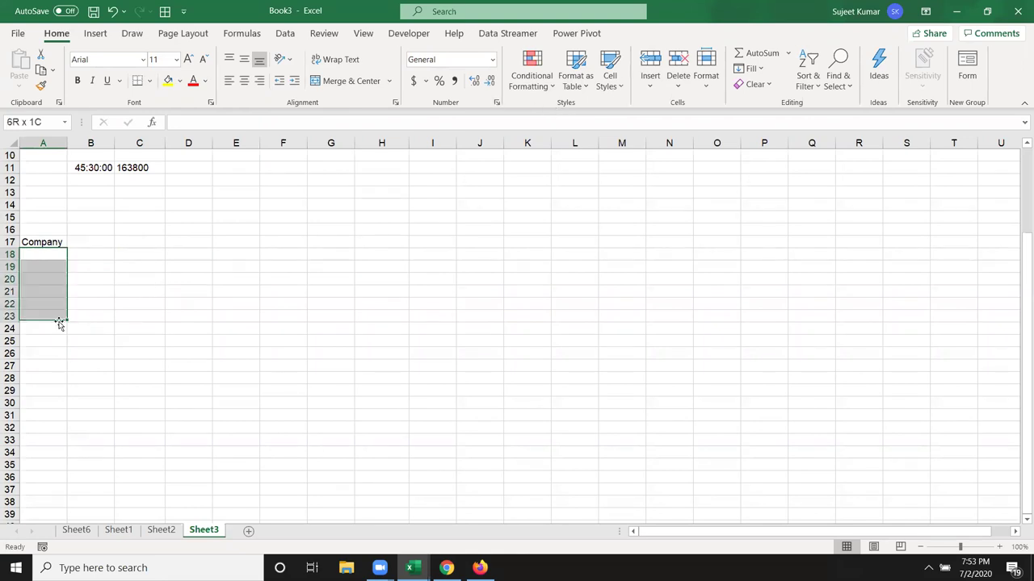
click(497, 102)
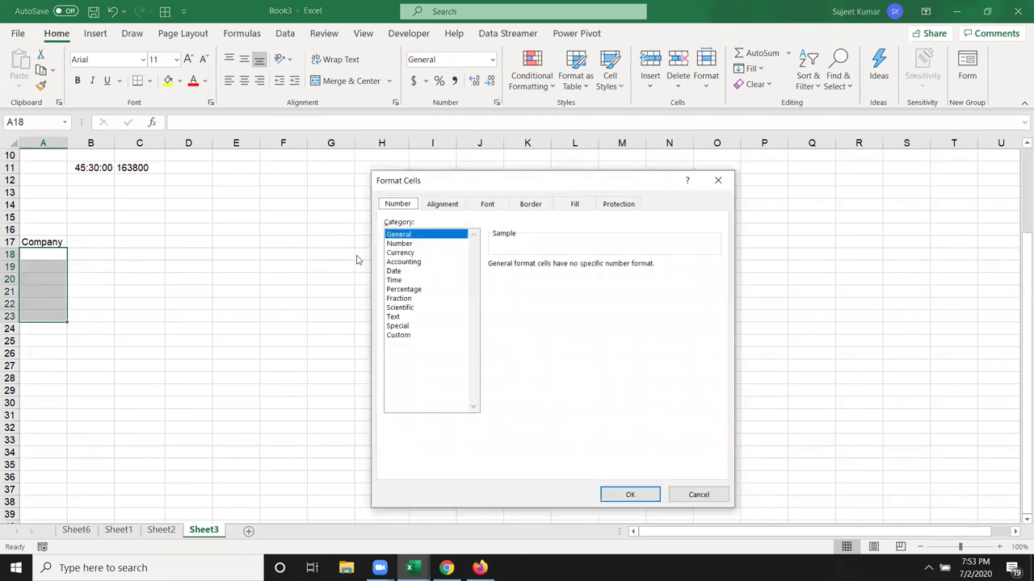
click(399, 335)
click(548, 275)
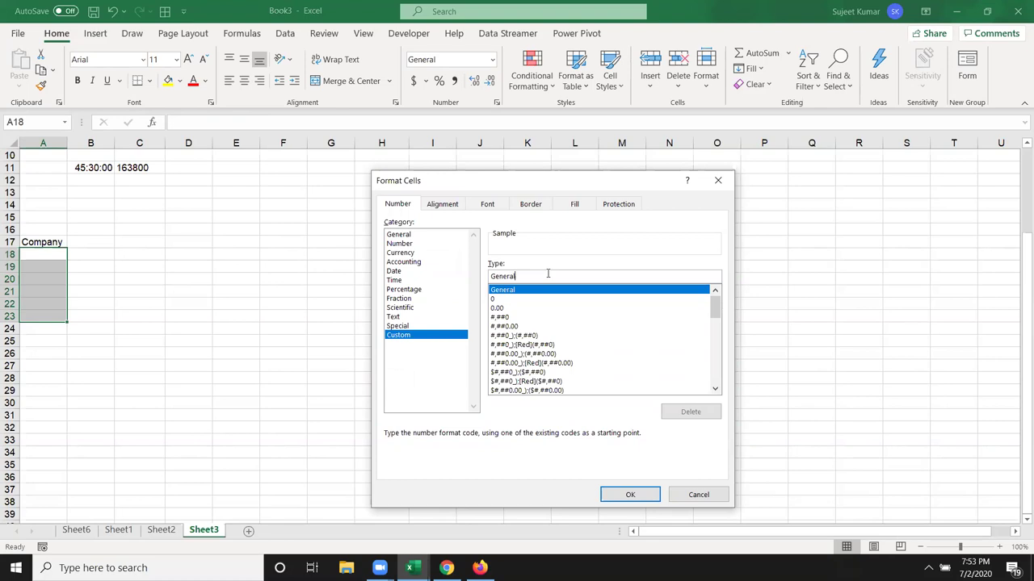
key(BackSpace)
key(BackSpace)
key(BackSpace)
key(BackSpace)
key(BackSpace)
key(BackSpace)
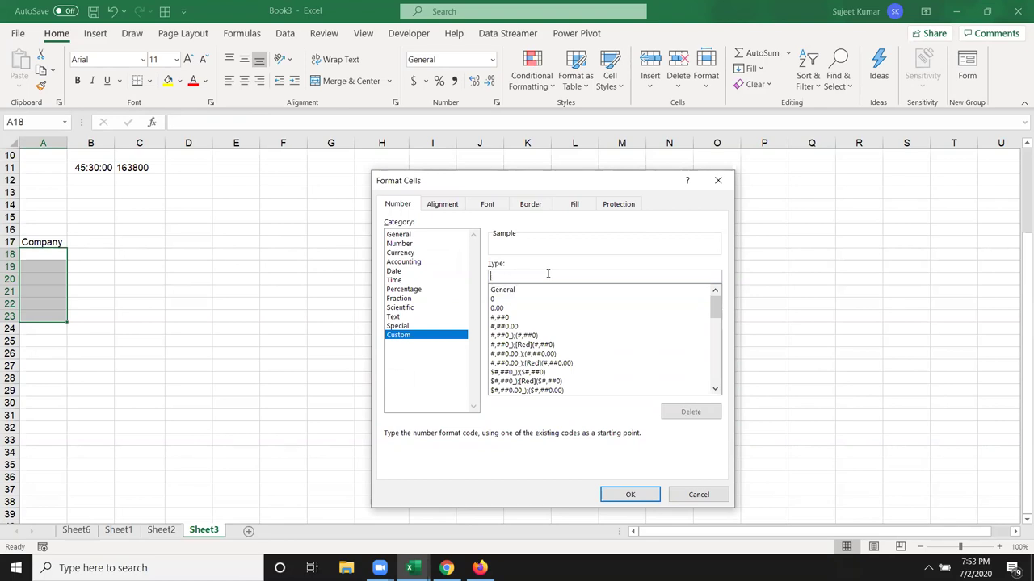
text(")
key(BackSpace)
text(")
text(M/s)
text(" @)
key(Return)
key(Up)
key(Down)
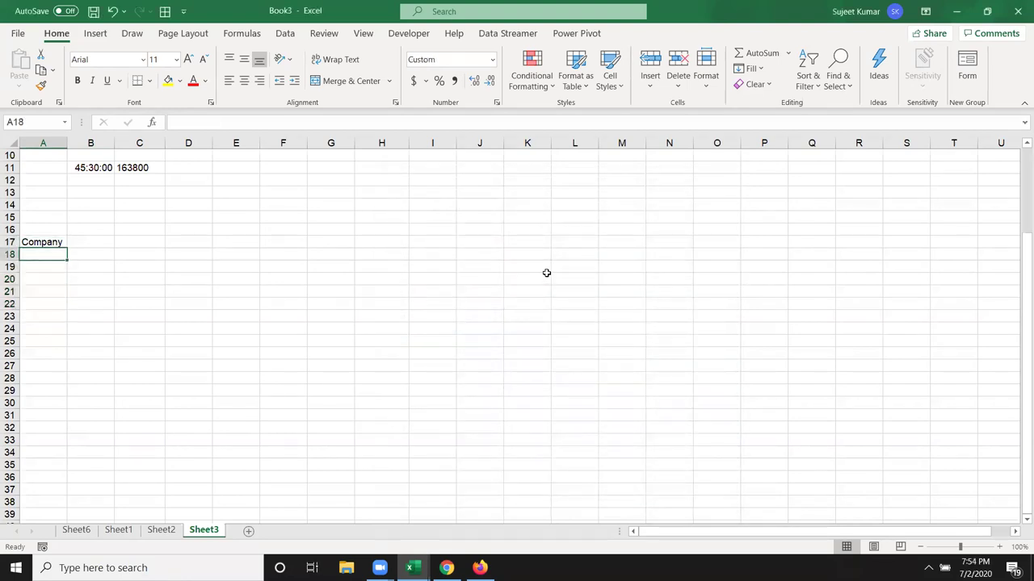
- Enter IPT in A18 and the heading Adress in B17
text(IPT)
key(Return)
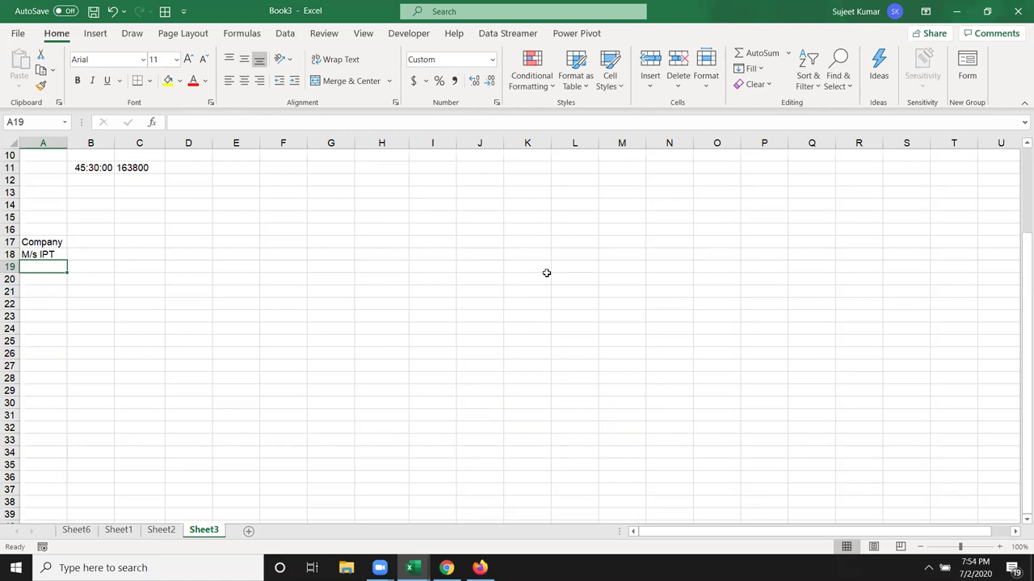
key(Up)
key(Up)
key(Right)
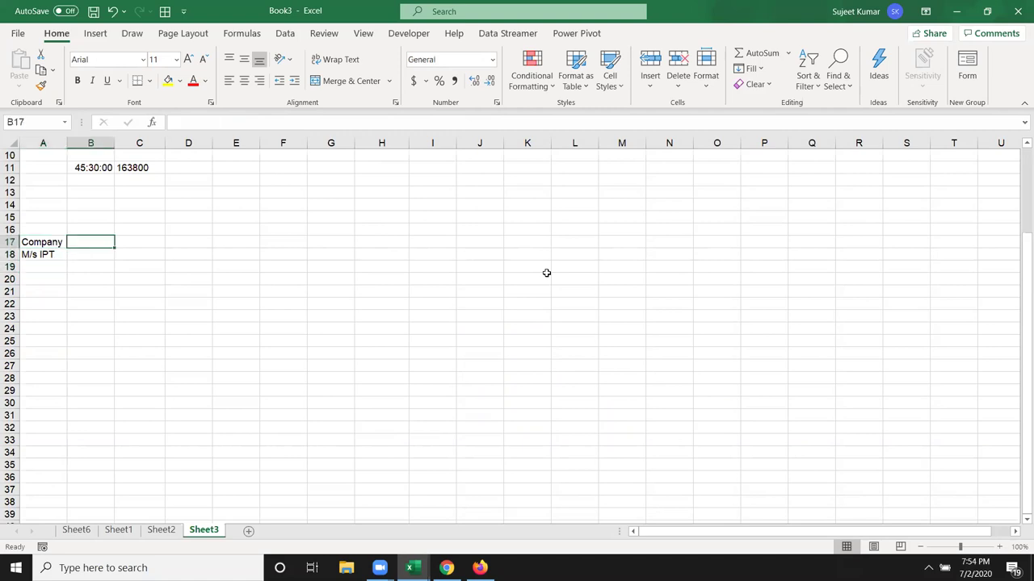
text(Adress)
key(Return)
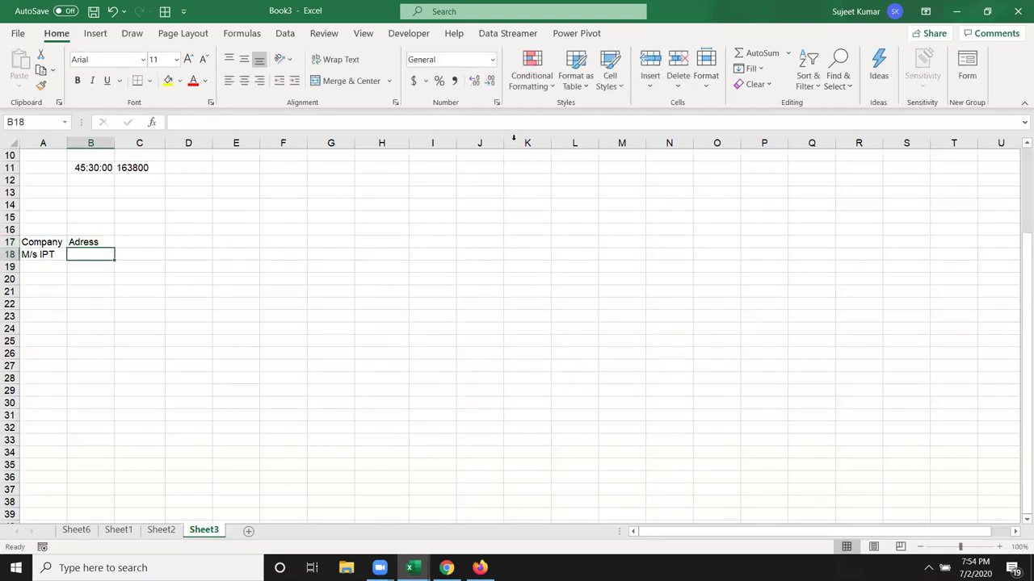
- Give B18 the custom format @ "New Delhi 110062" to append the city and postal code
click(496, 103)
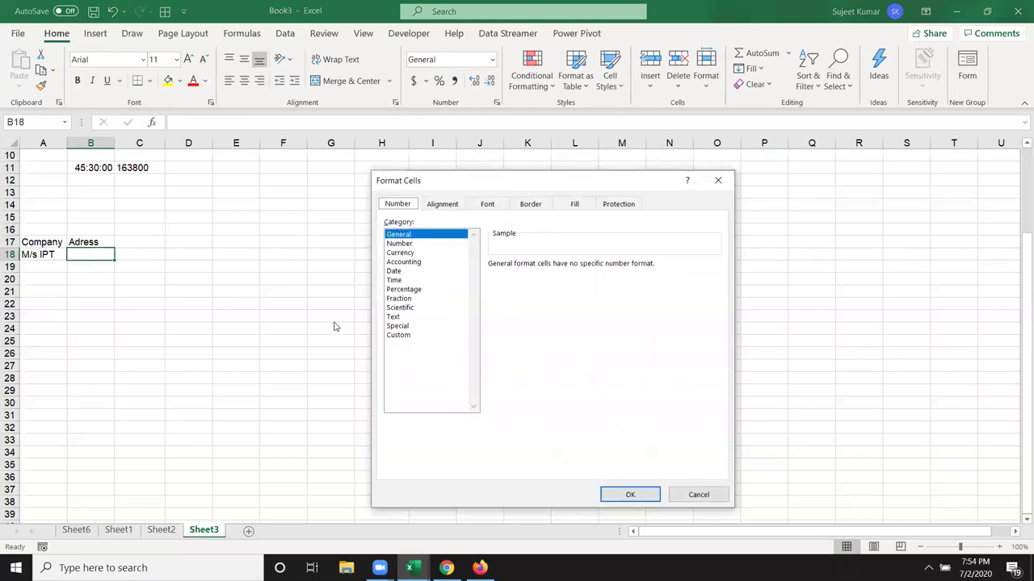
click(405, 337)
key(Tab)
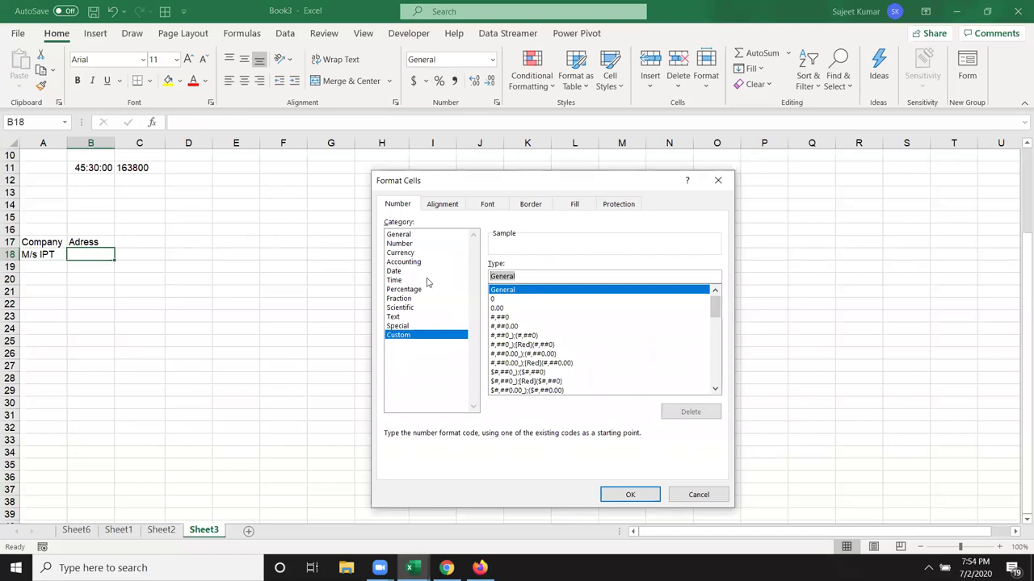
text(@ "New Delhi 110062)
key(Return)
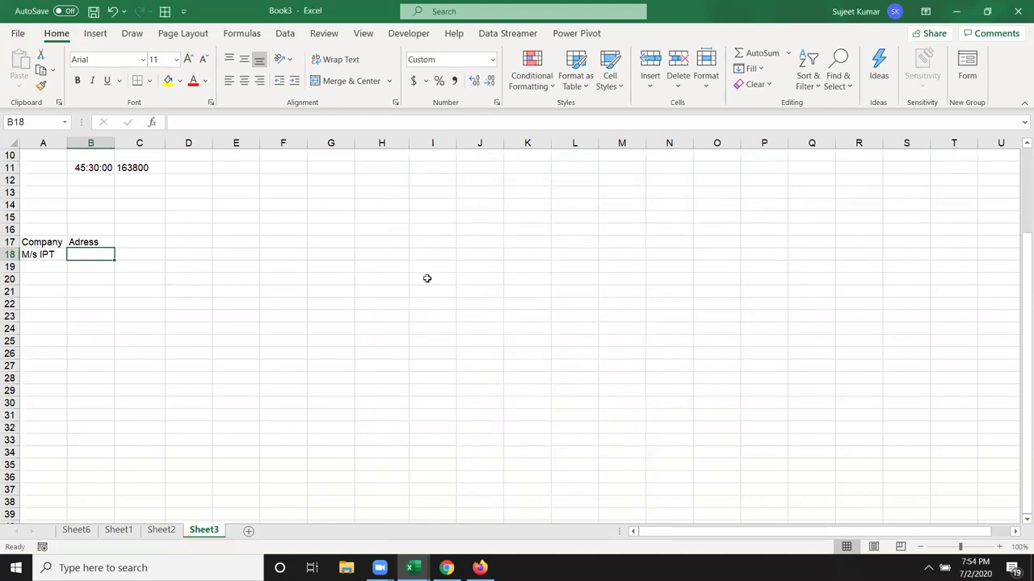
- Enter F202 in B18 as the address
text(IPT)
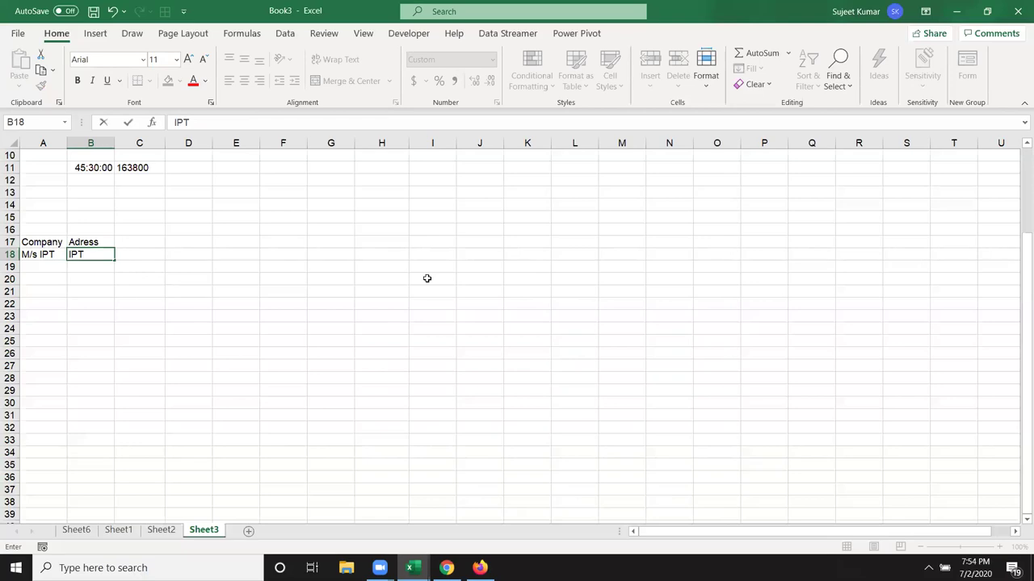
key(Return)
key(Up)
text(F202)
key(Return)
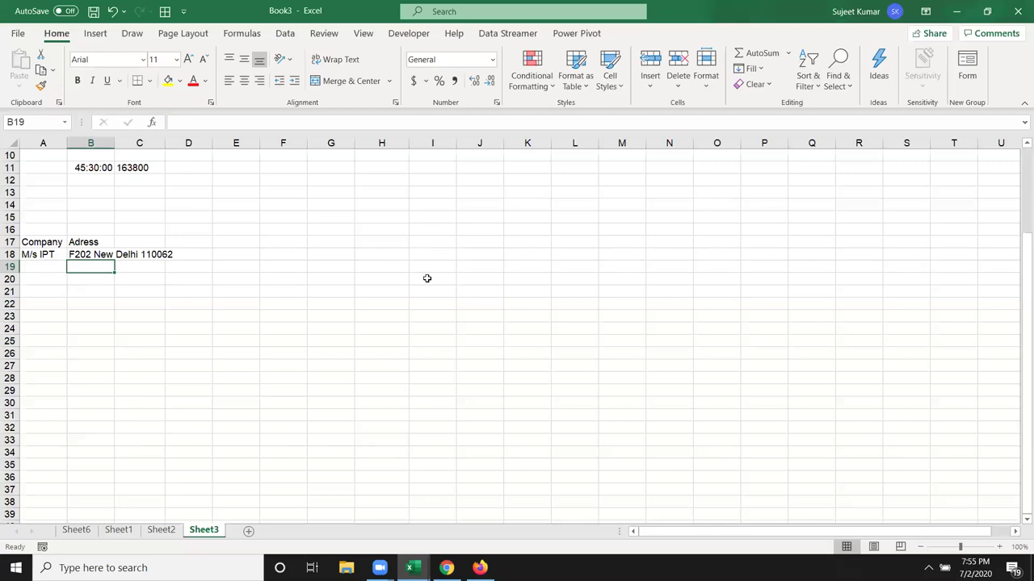
click(427, 278)
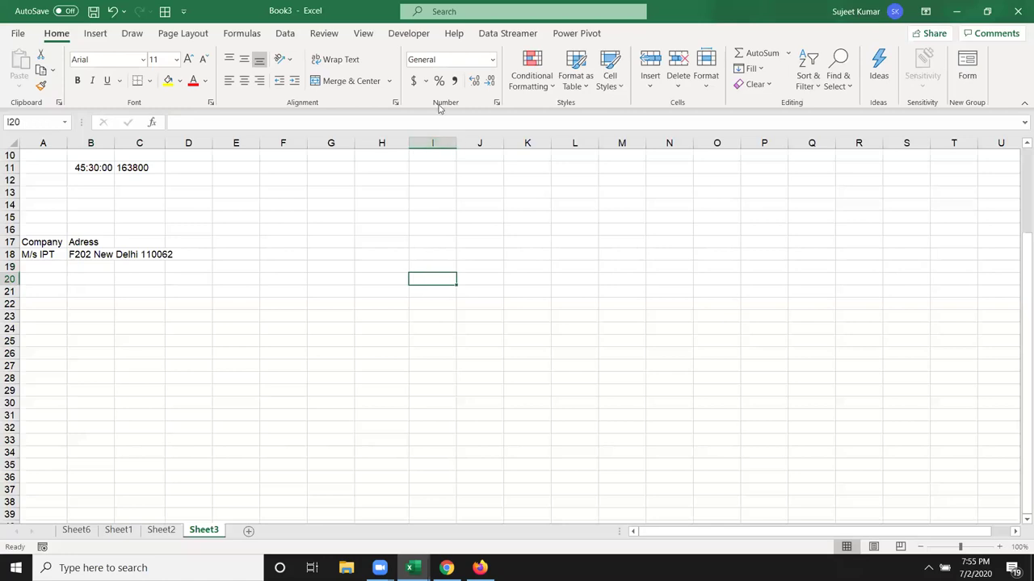
- Widen column I, enter 1500 in I20 and give it an asterisk-fill custom format
drag(456, 143, 563, 143)
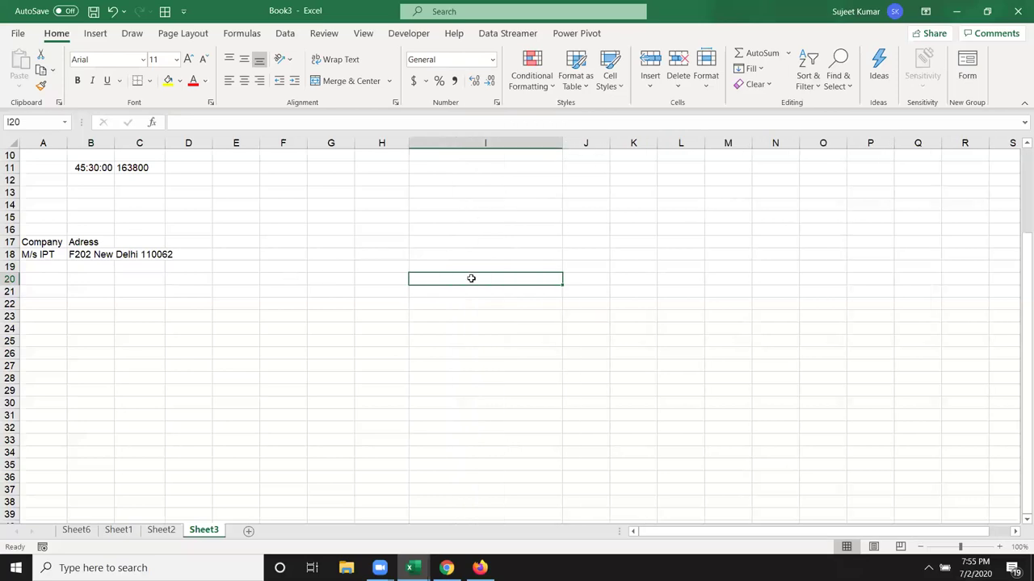
text('1500)
key(Return)
click(471, 279)
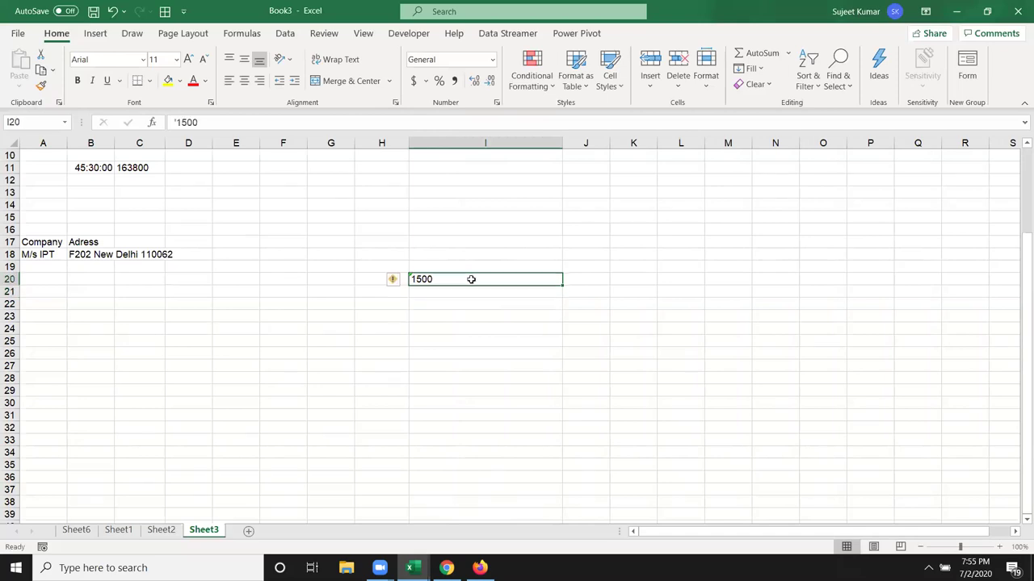
click(496, 103)
drag(471, 186, 701, 186)
click(636, 334)
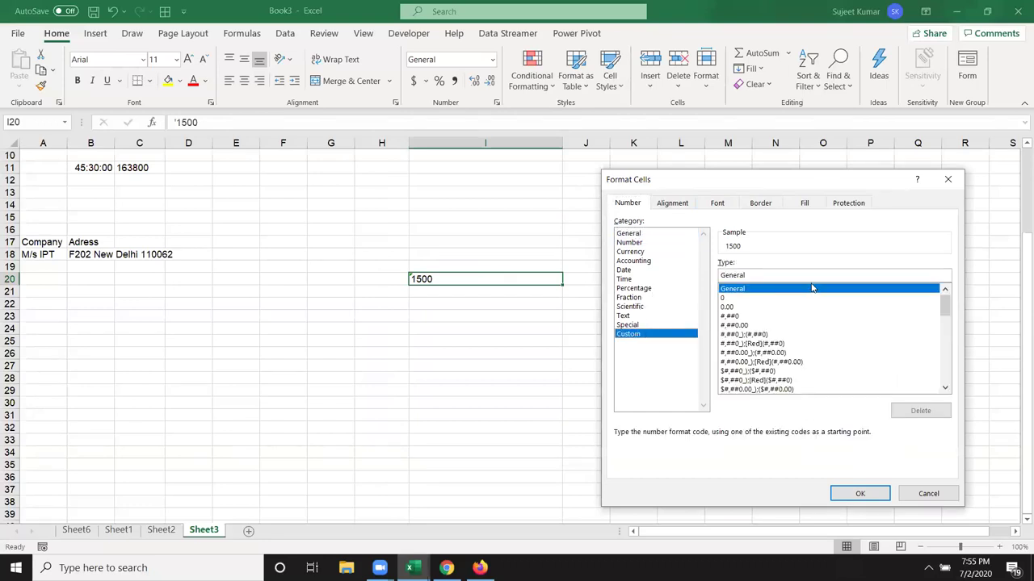
double_click(760, 278)
text(@")
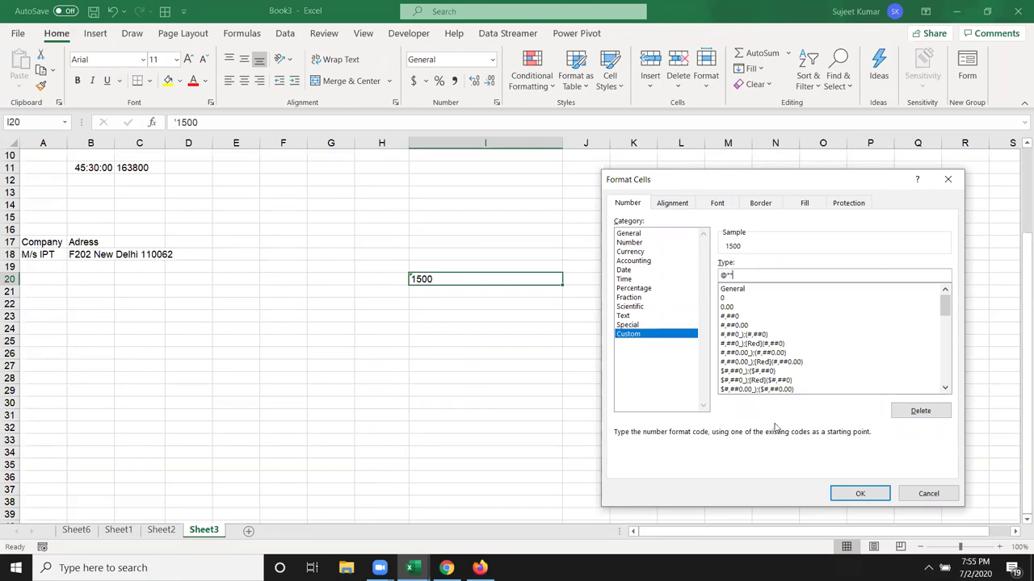
click(882, 494)
- Narrow column I back to about 86 pixels so the asterisk fill shortens
click(445, 375)
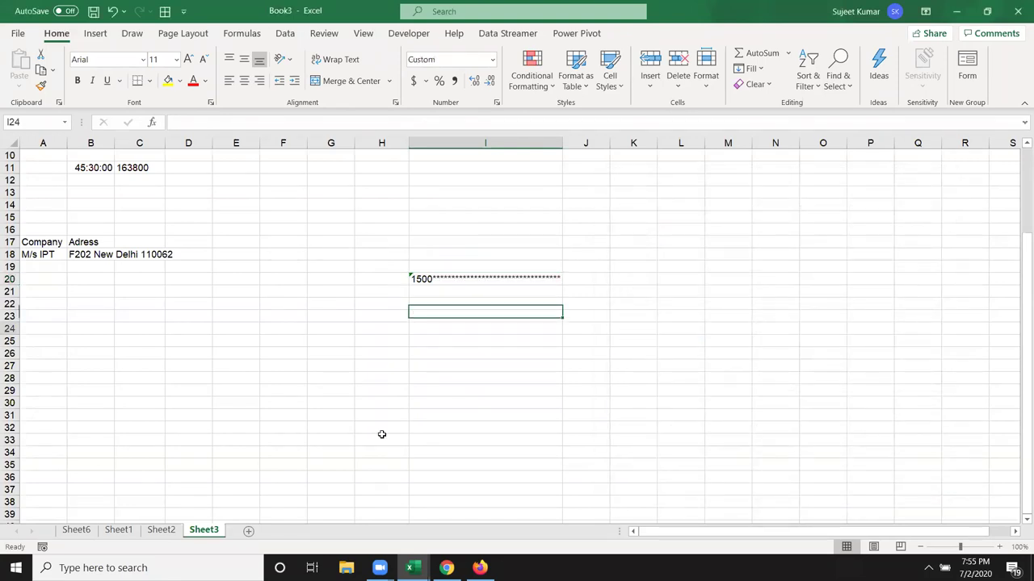
mouse_move(564, 143)
mouse_down()
mouse_move(475, 160)
mouse_move(495, 143)
mouse_move(456, 145)
mouse_up()
click(494, 142)
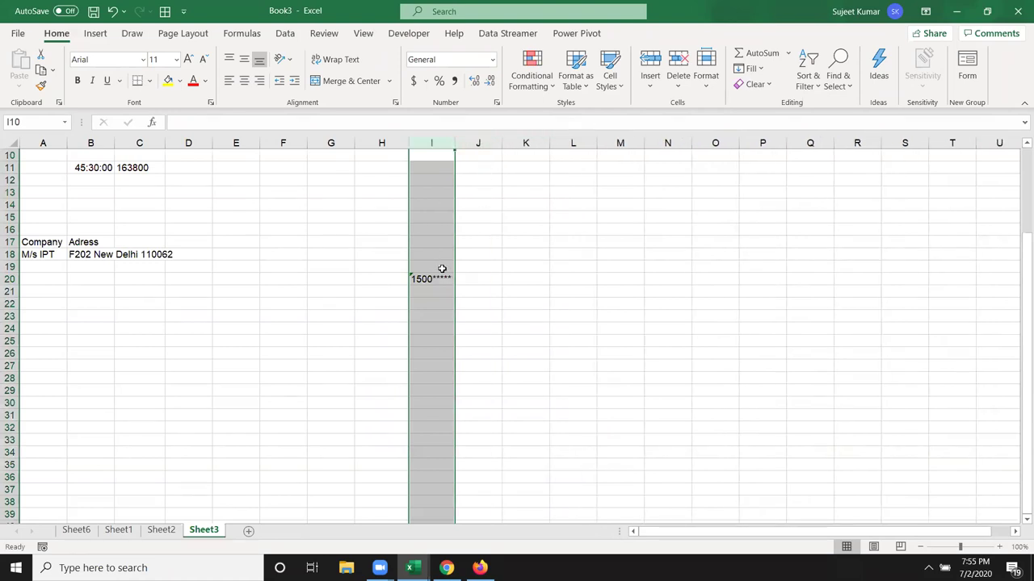
scroll(433, 279, up, 2)
scroll(434, 281, up, 1)
drag(481, 168, 476, 217)
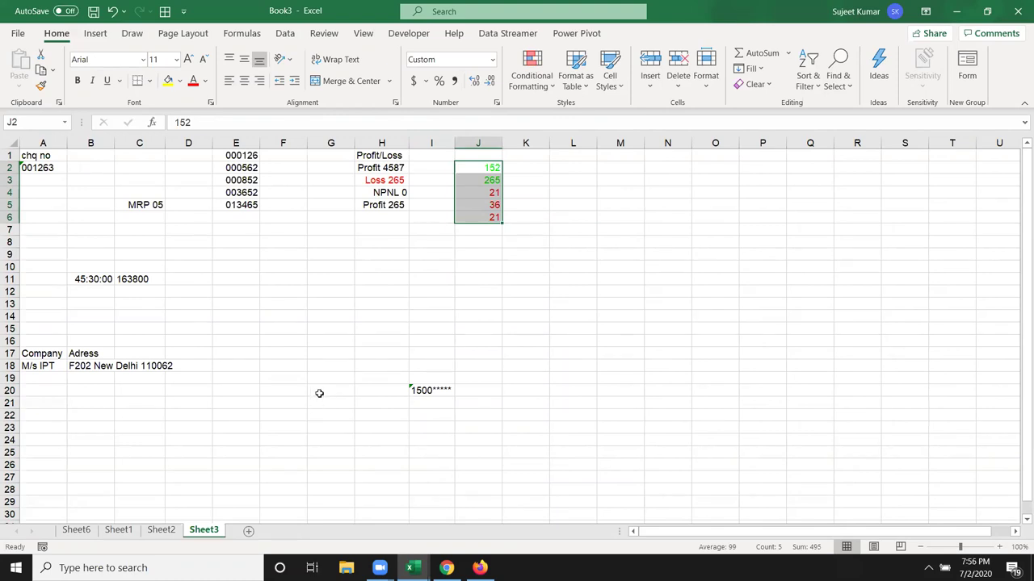
click(119, 530)
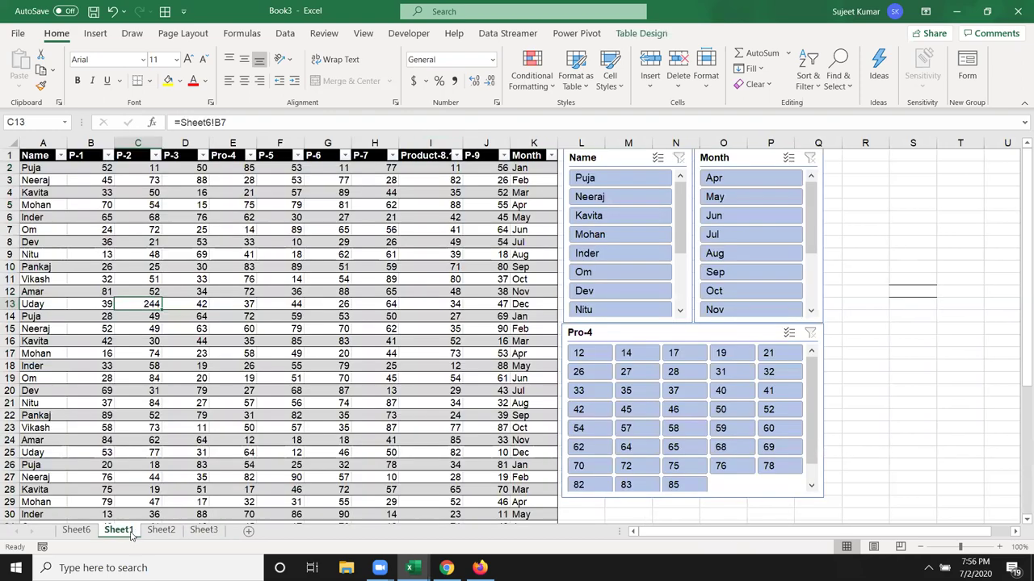
click(235, 401)
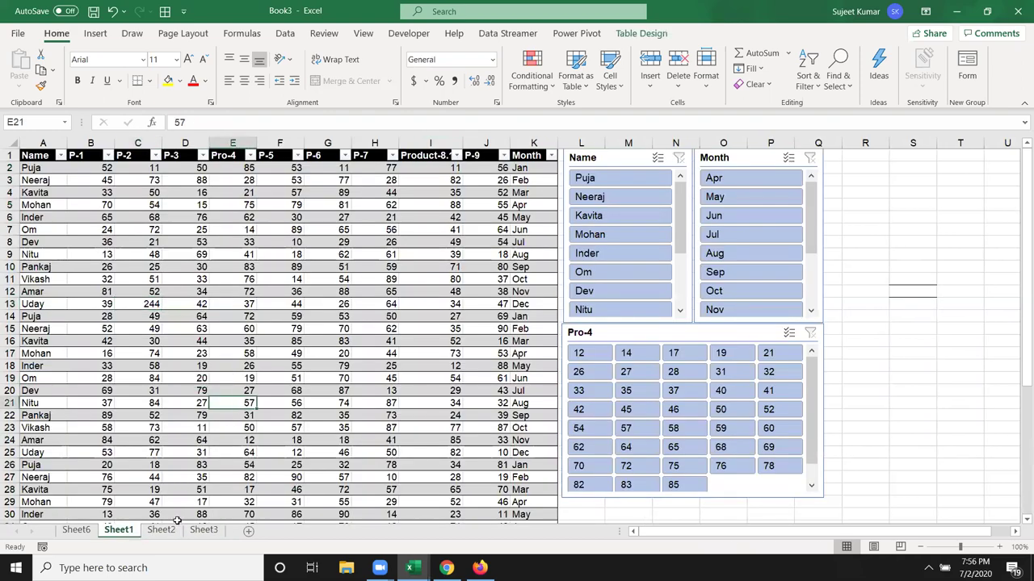
click(160, 530)
click(119, 530)
drag(43, 143, 91, 144)
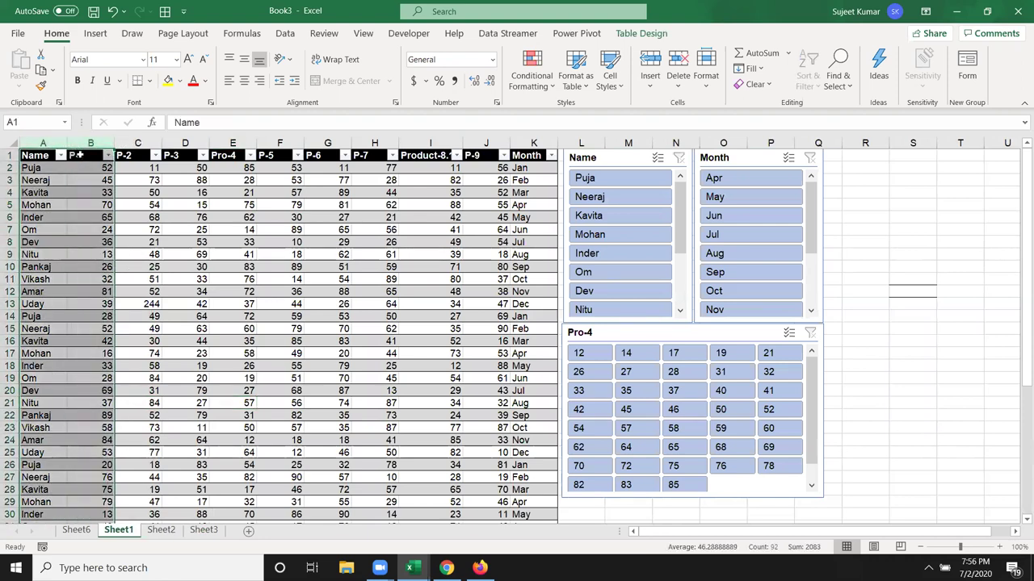
key(ctrl+c)
click(203, 530)
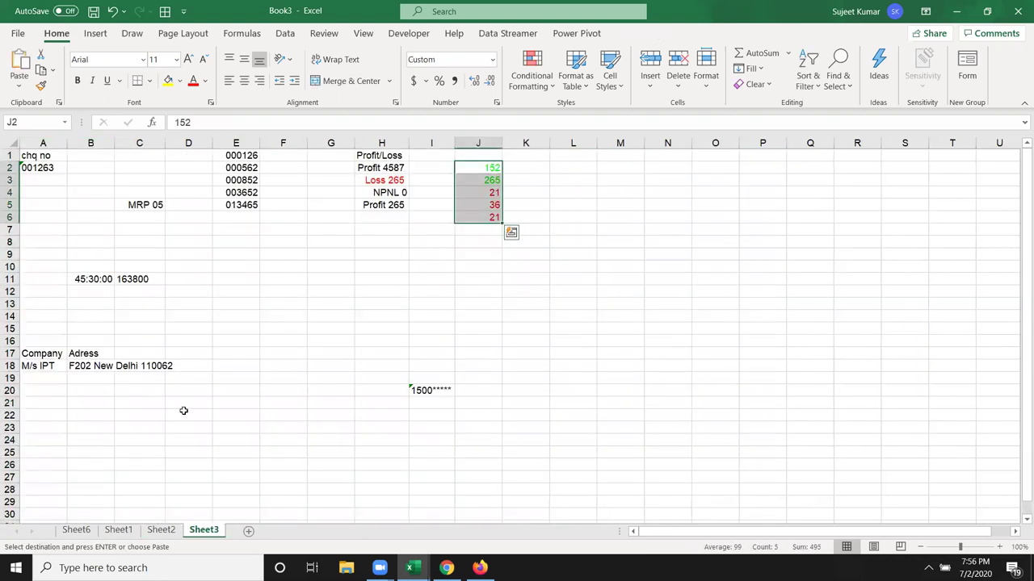
click(248, 531)
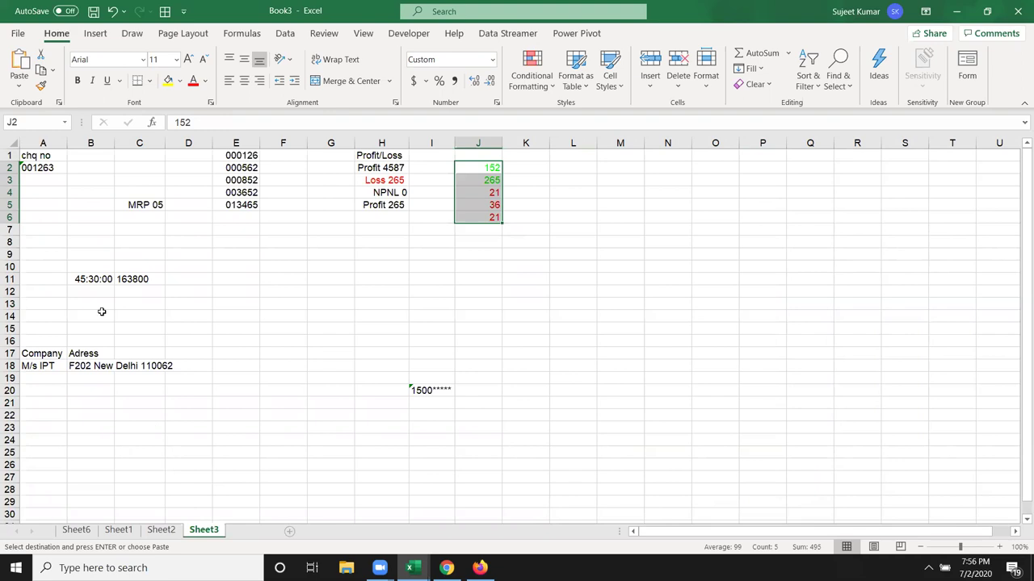
click(18, 85)
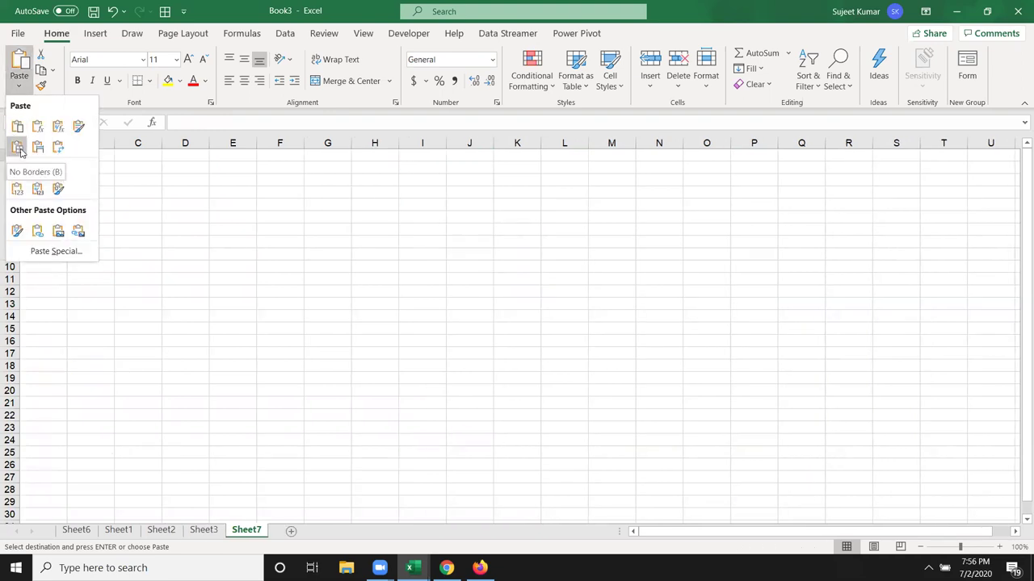
click(17, 189)
drag(226, 184, 232, 215)
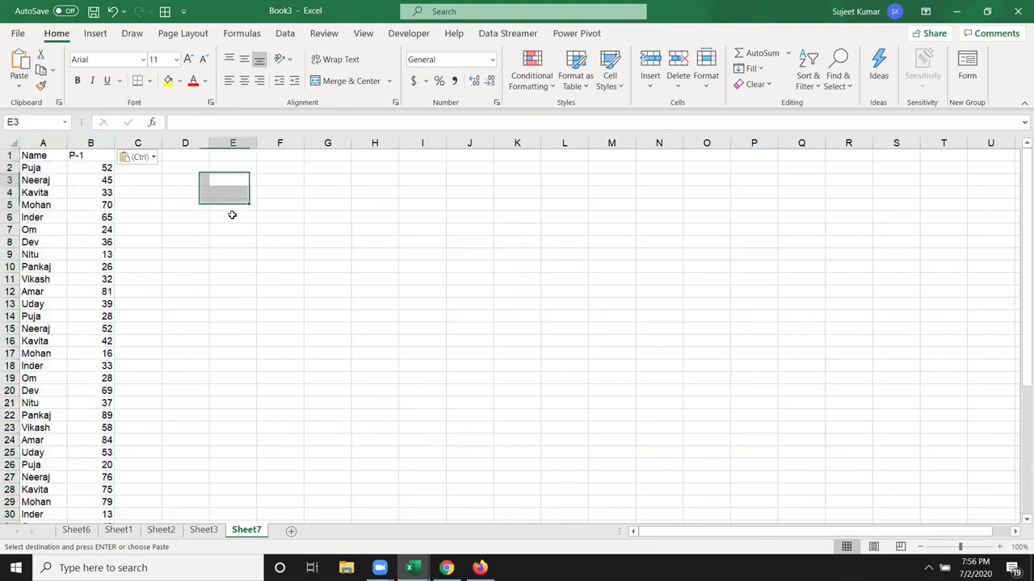
key(Escape)
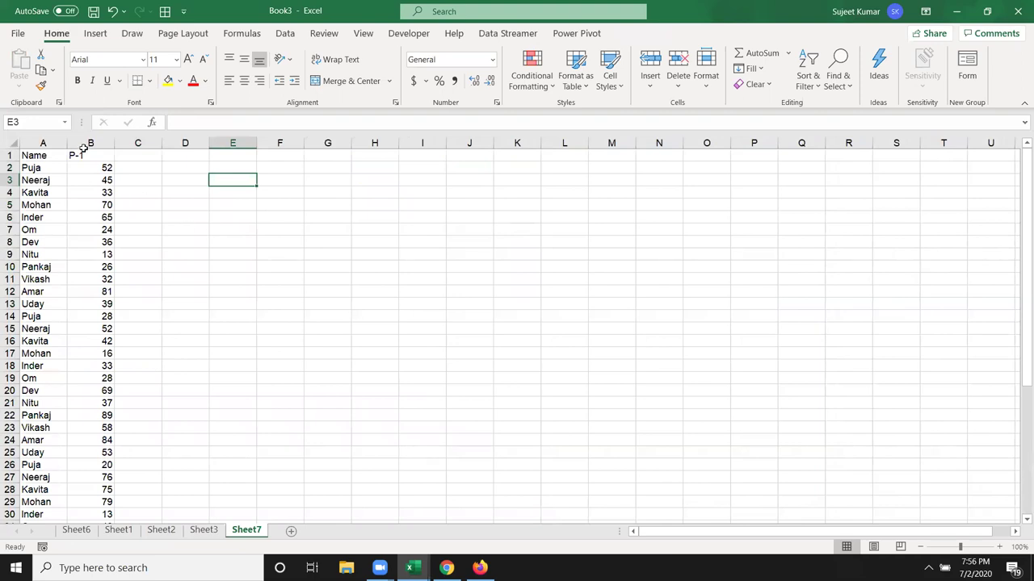
click(81, 154)
key(ctrl+shift+Down)
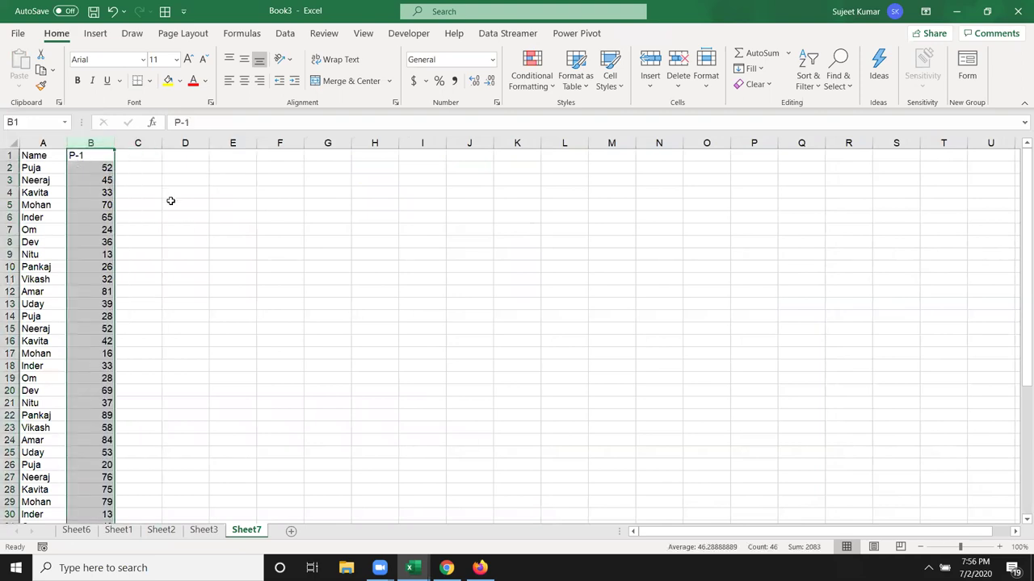
click(205, 531)
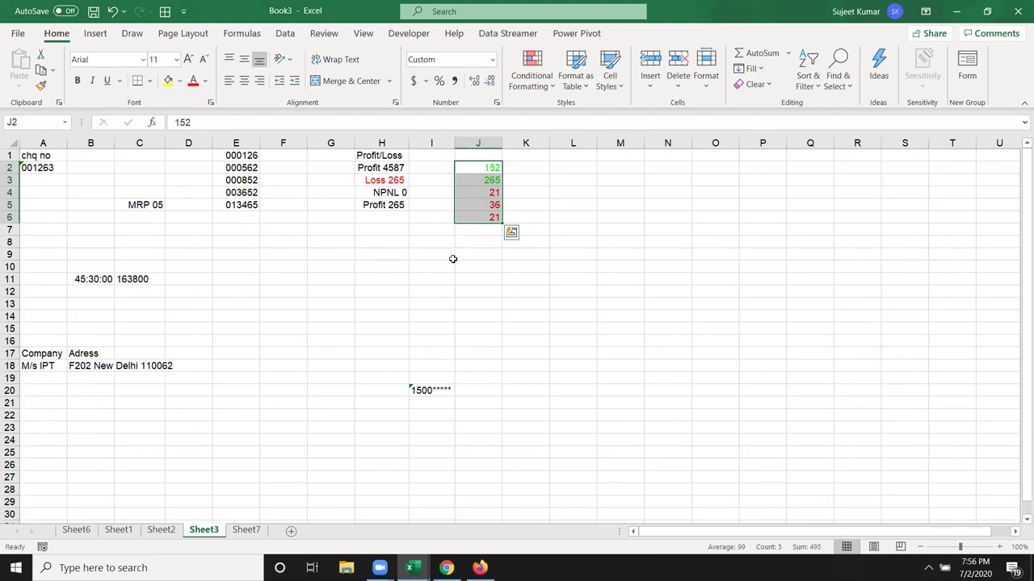
click(249, 533)
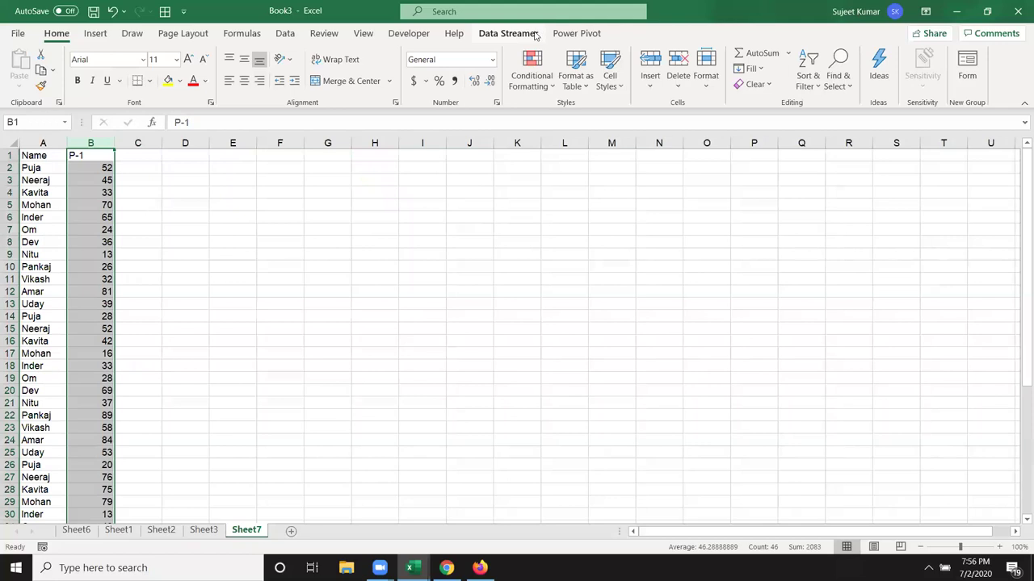
- Start a Greater Than highlight rule for column B with a custom format
click(521, 87)
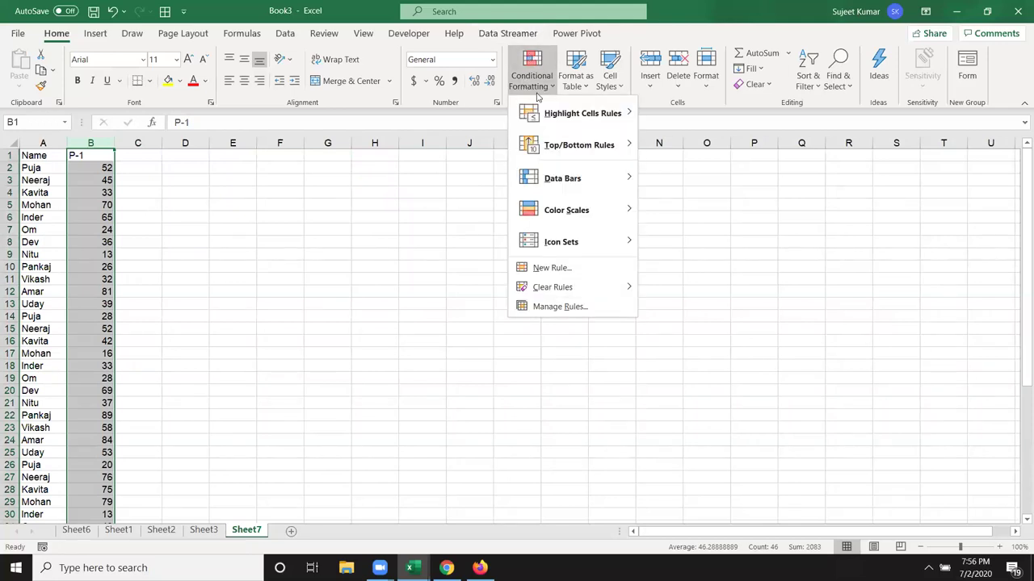
mouse_move(577, 114)
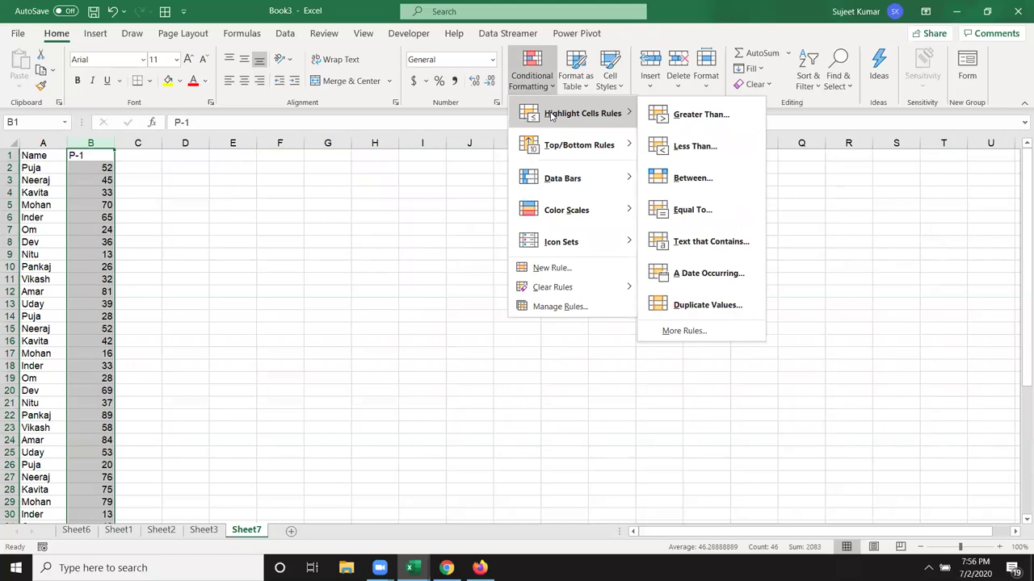
click(701, 114)
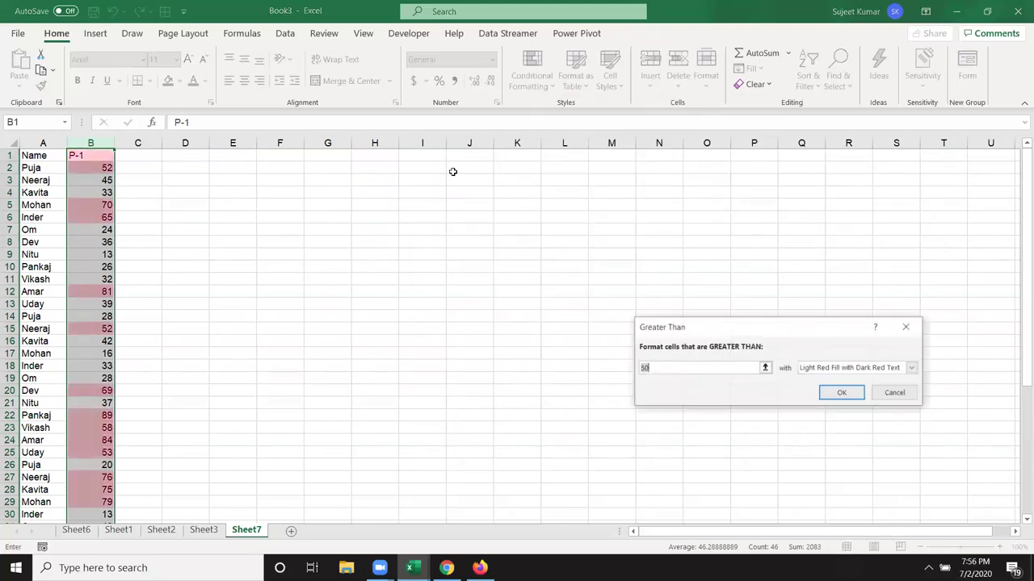
click(825, 369)
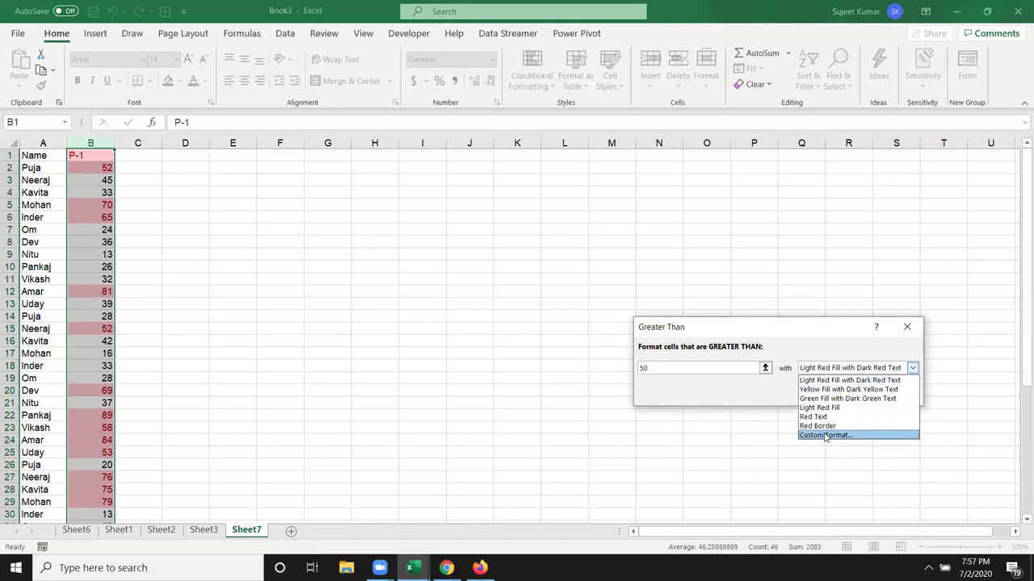
click(825, 436)
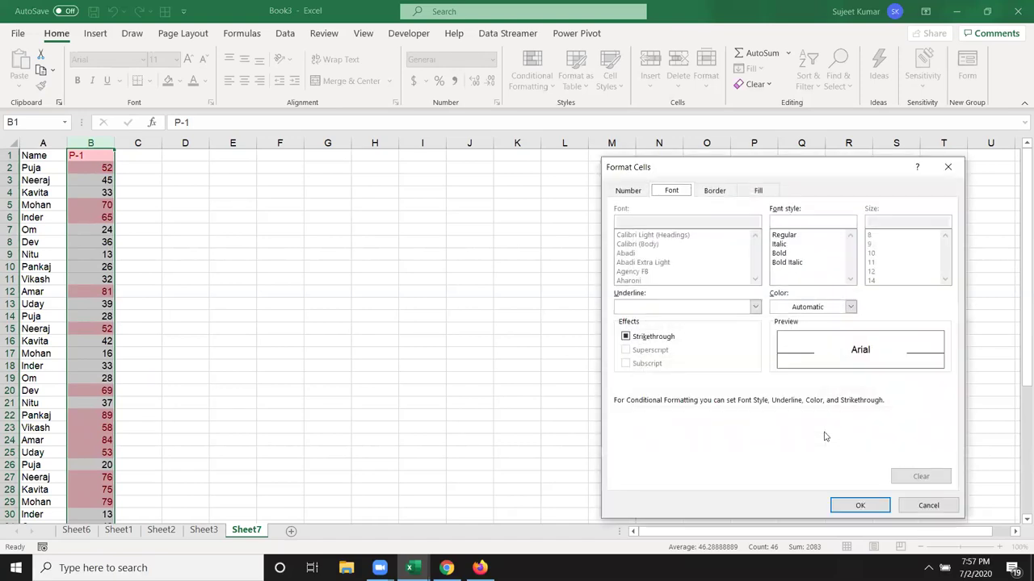
- Set the rule's format to a light green fill and apply it to values above 50
click(632, 191)
click(626, 322)
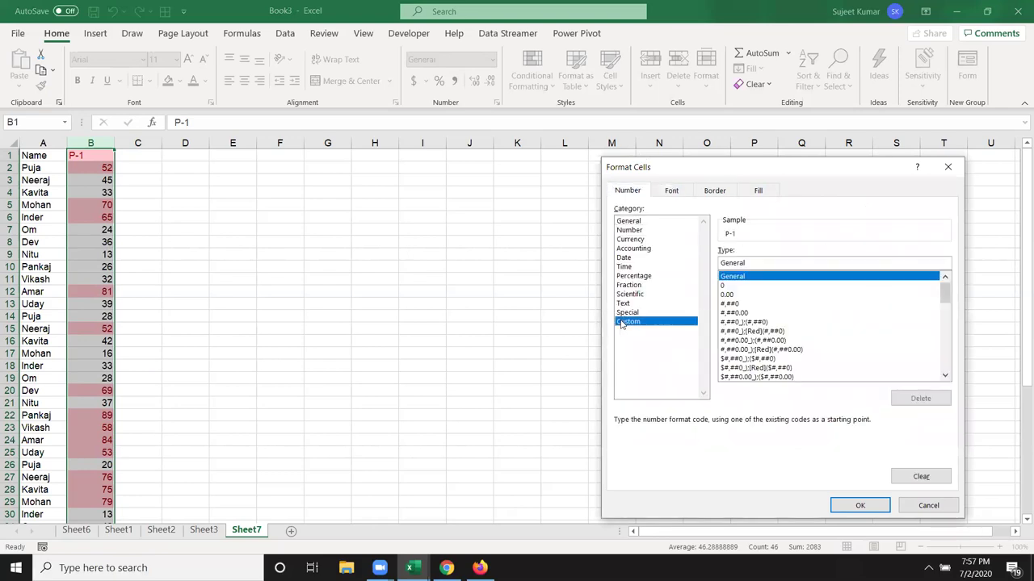
click(716, 192)
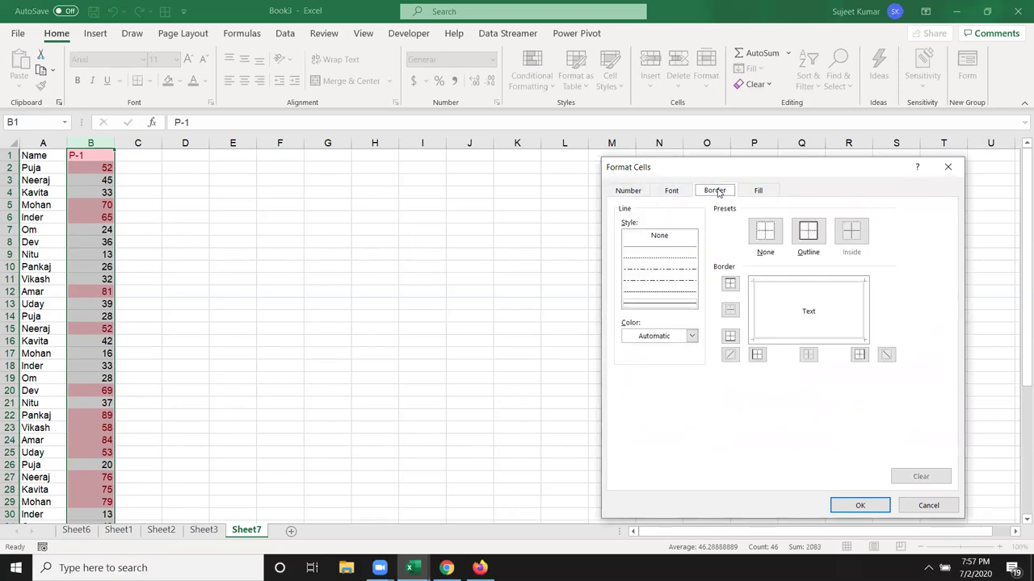
click(760, 192)
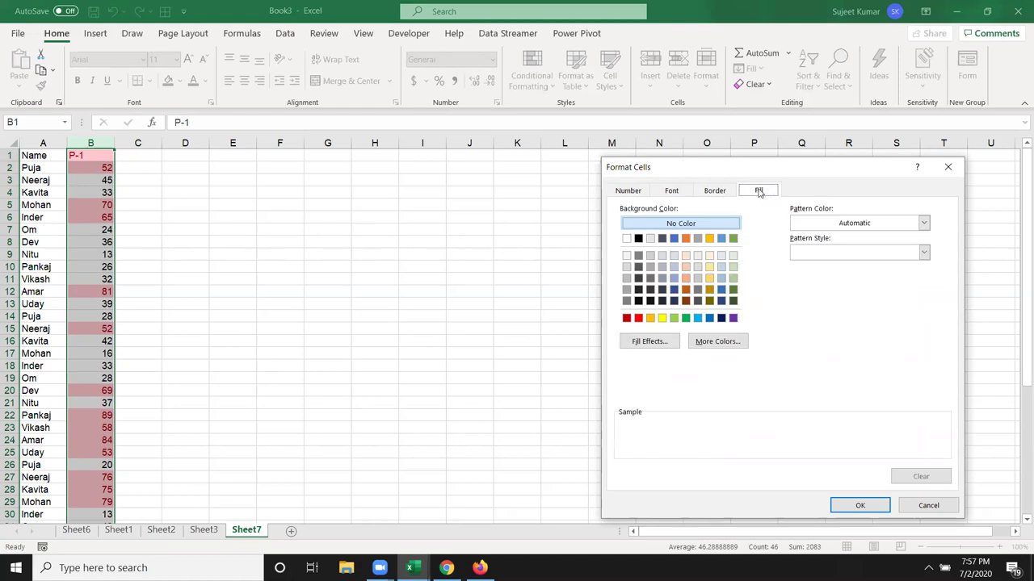
click(673, 317)
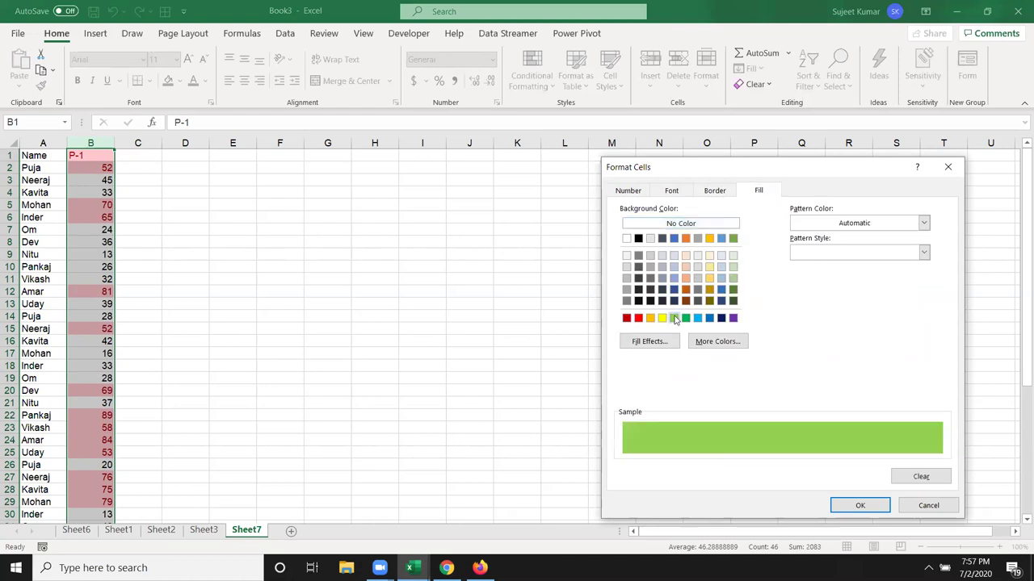
click(849, 505)
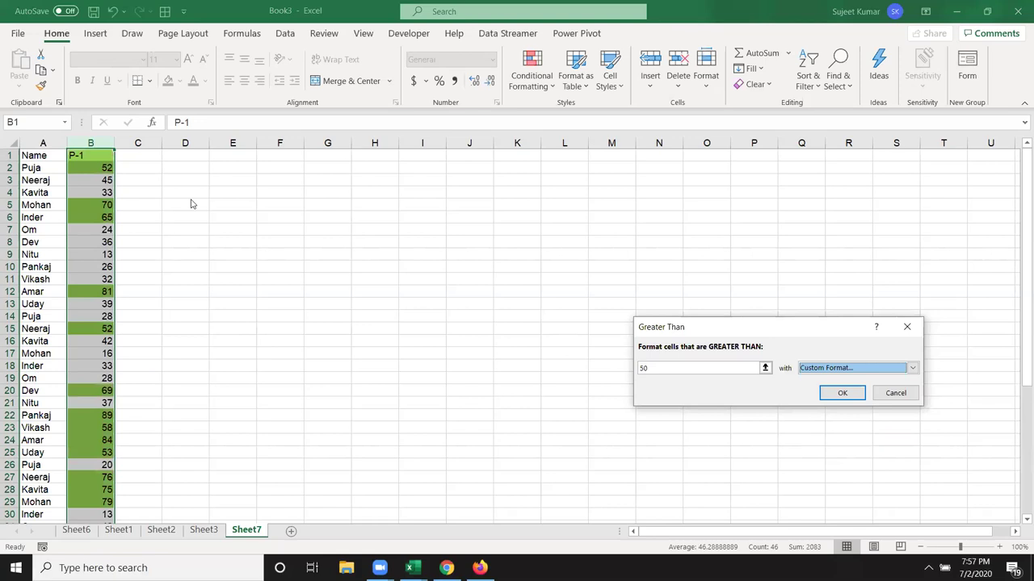
click(833, 397)
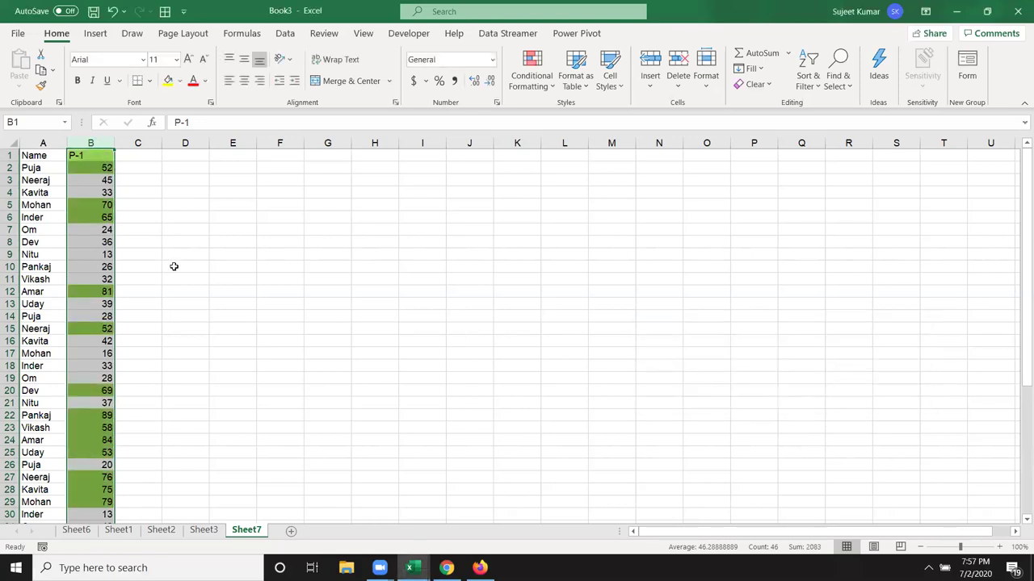
- Change cell B5 from 70 to 7
drag(105, 230, 105, 250)
click(105, 230)
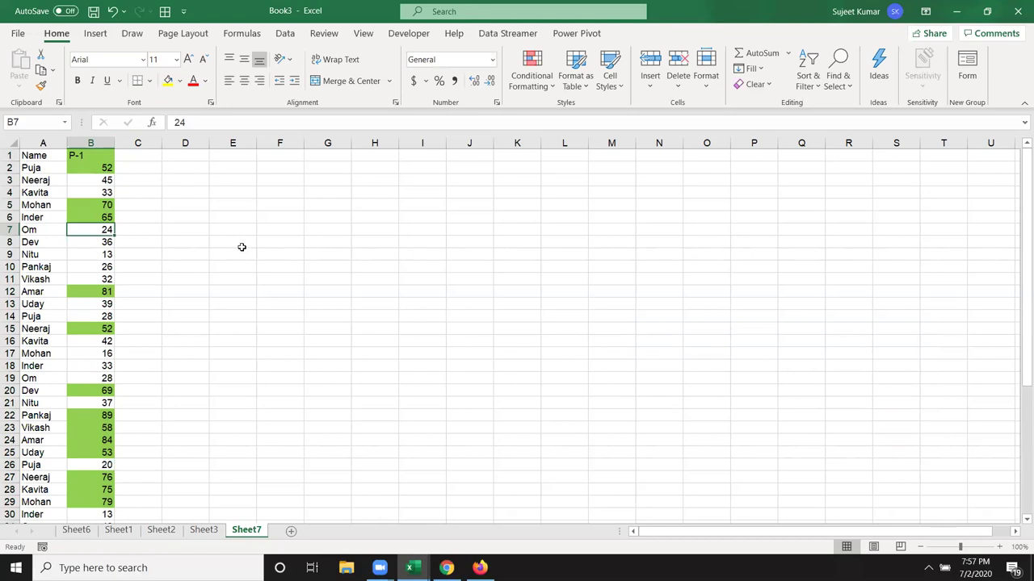
click(101, 207)
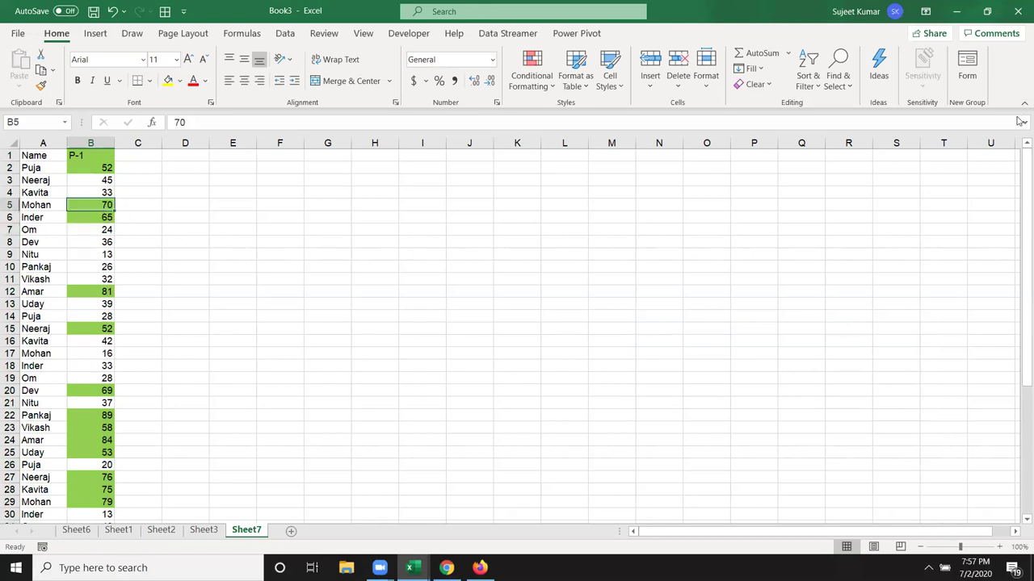
text(7)
key(Return)
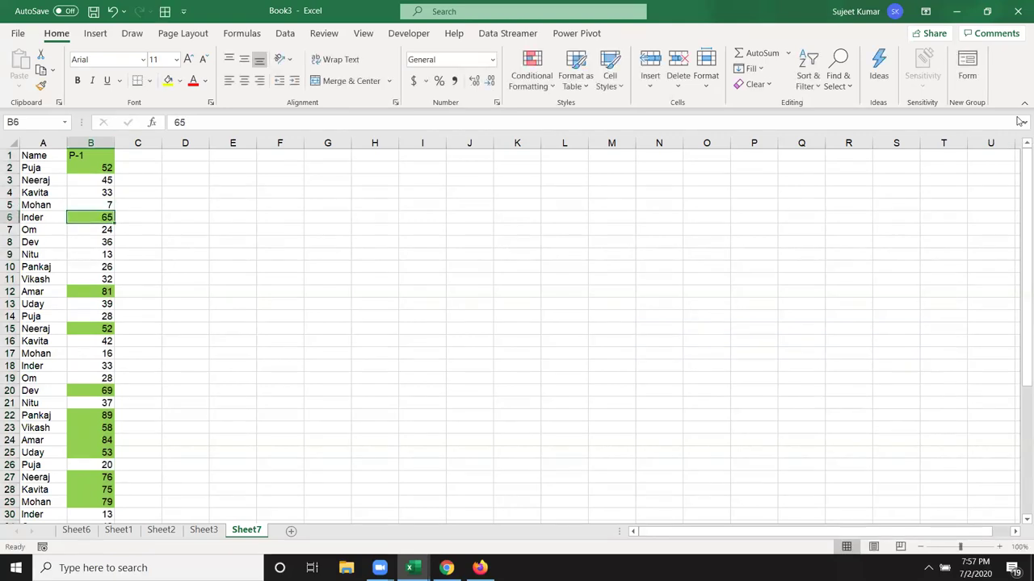
key(Up)
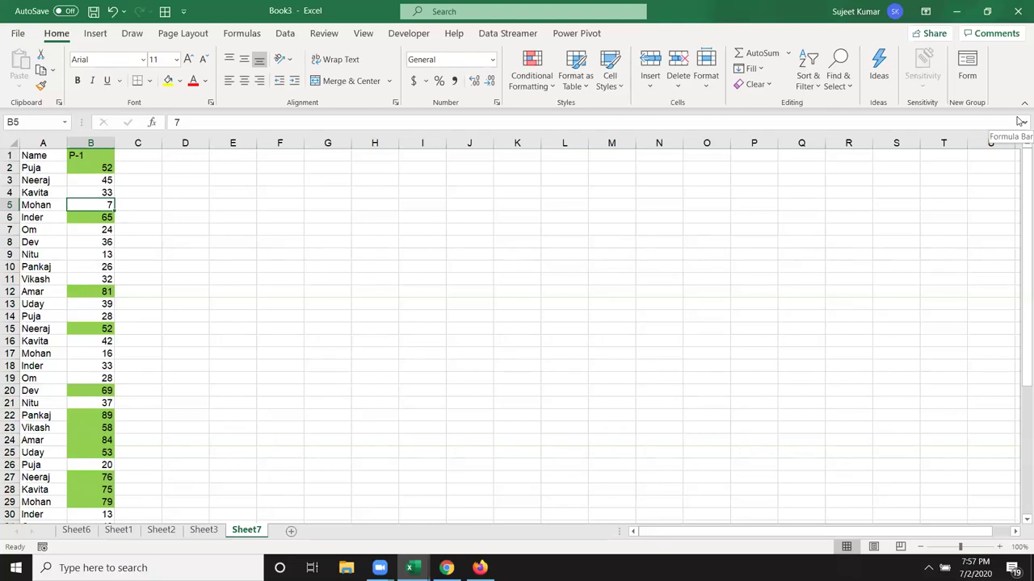
- Replace 13 in B9 with 54 so it gains the green above-50 fill
key(Down)
key(Down)
key(Down)
key(Down)
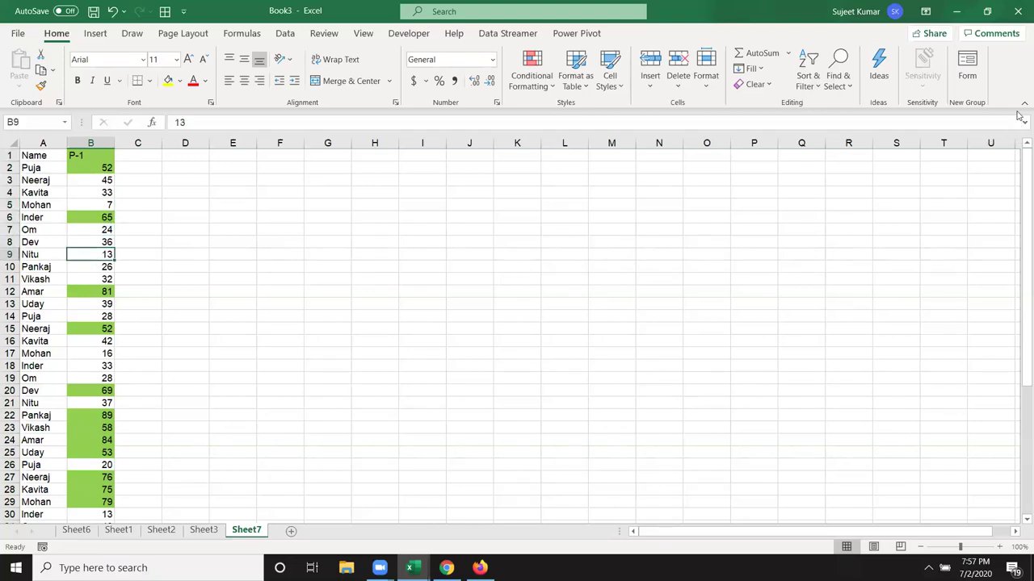
text(54)
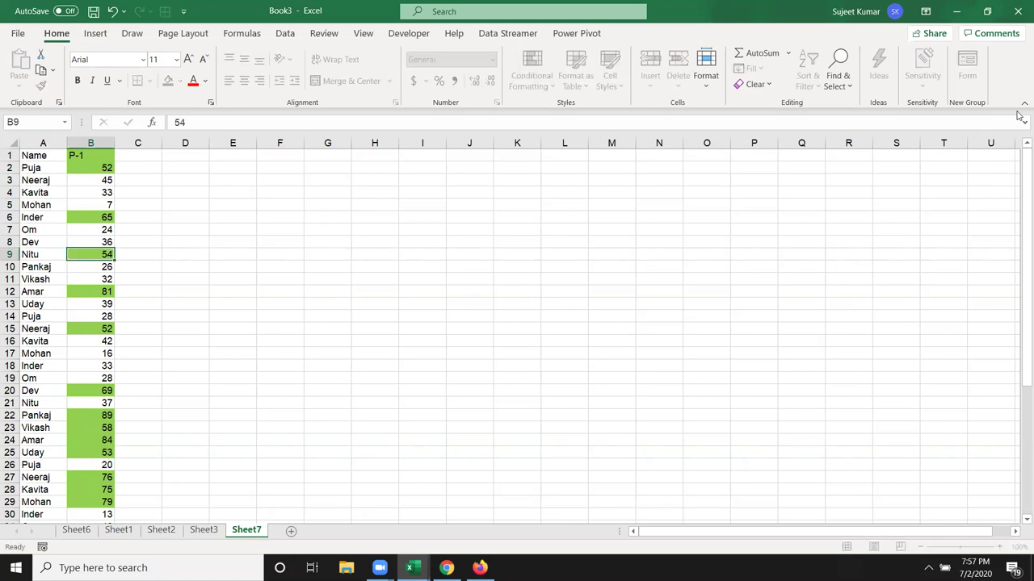
key(Return)
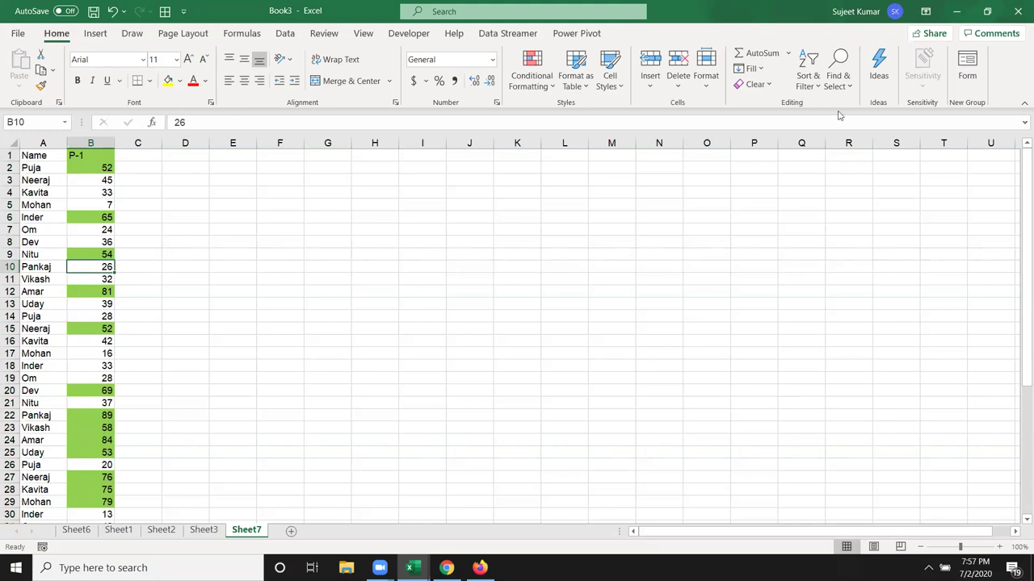
click(100, 191)
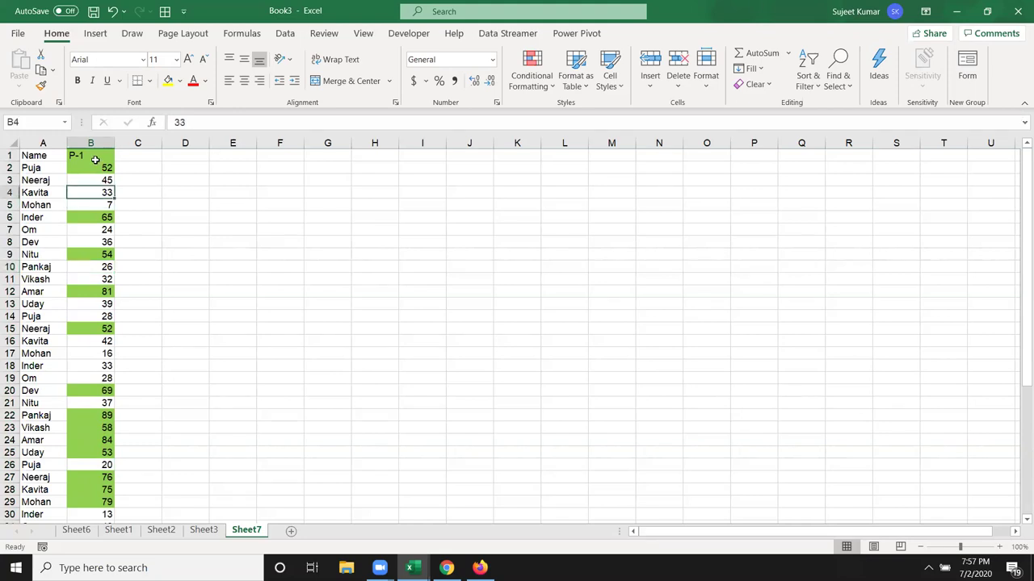
click(94, 143)
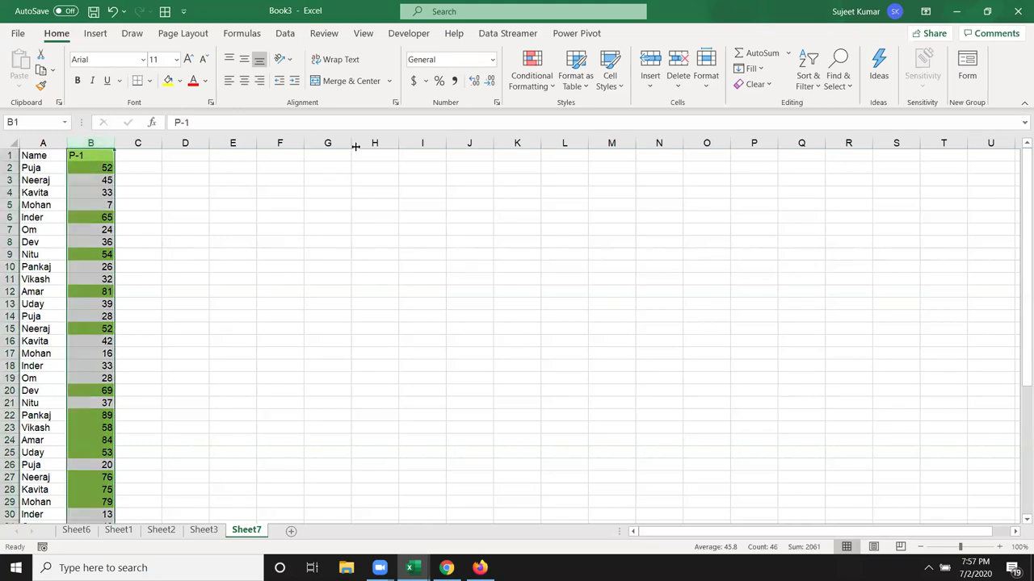
click(530, 84)
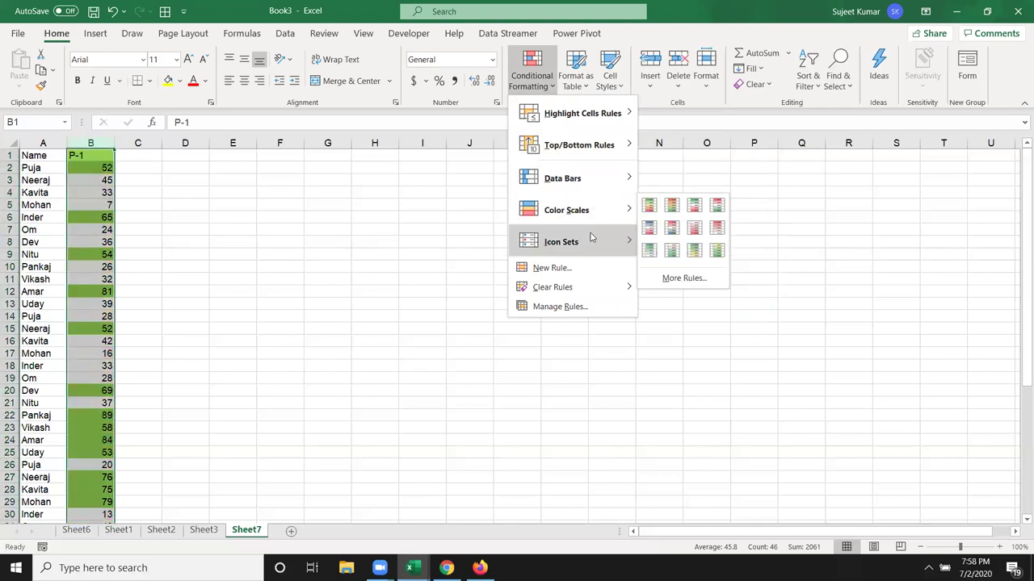
mouse_move(572, 241)
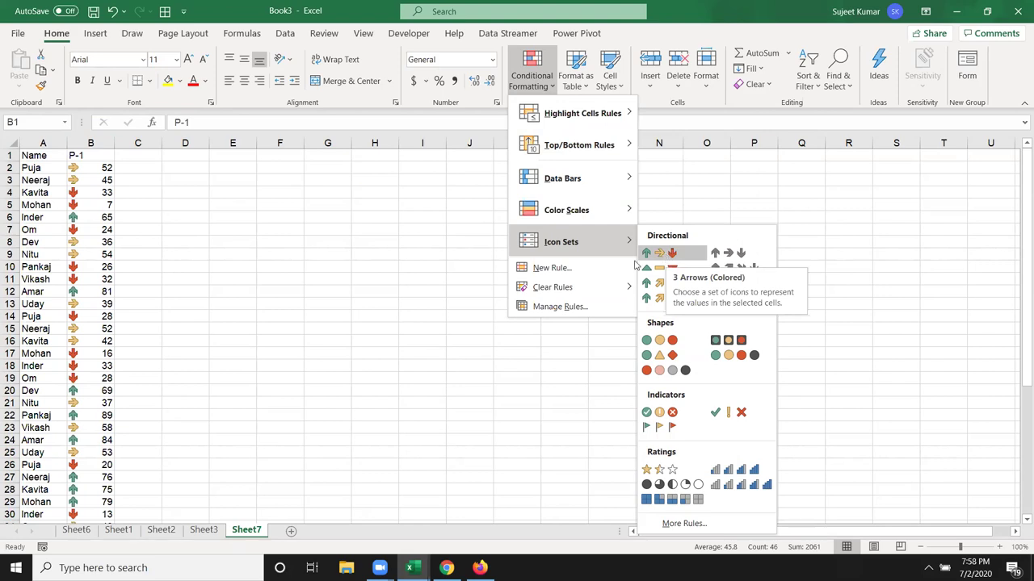
click(420, 256)
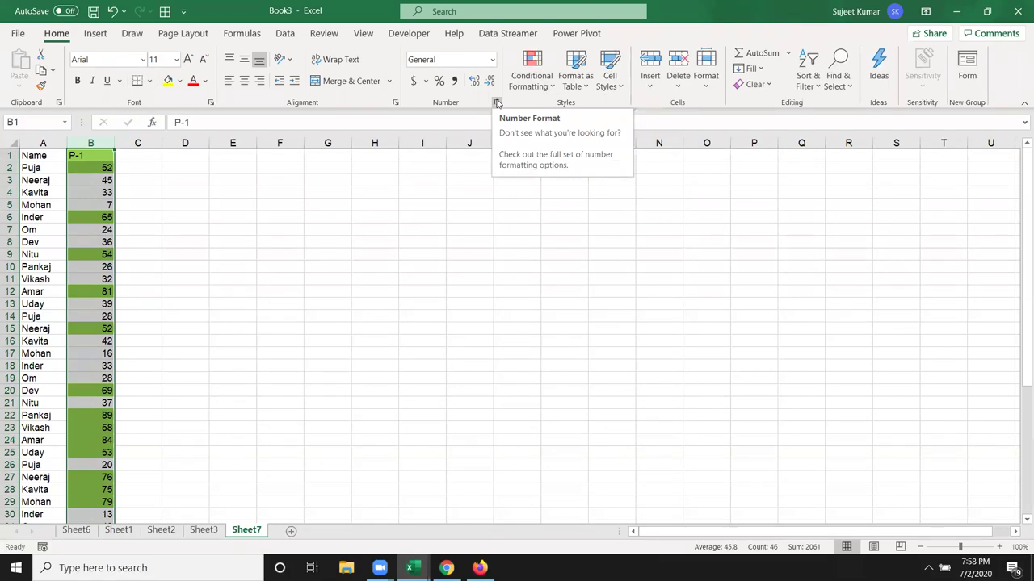
click(394, 185)
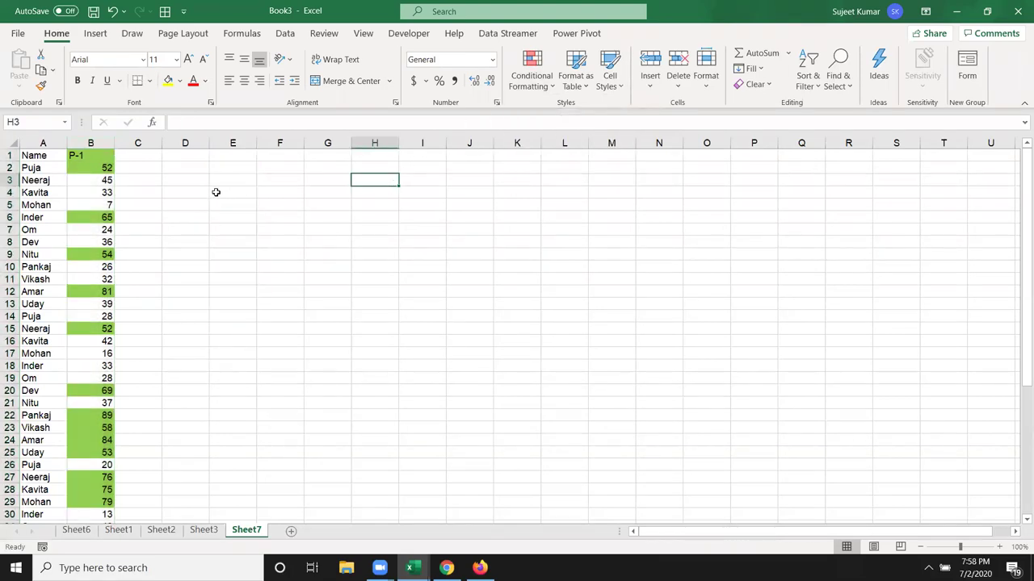